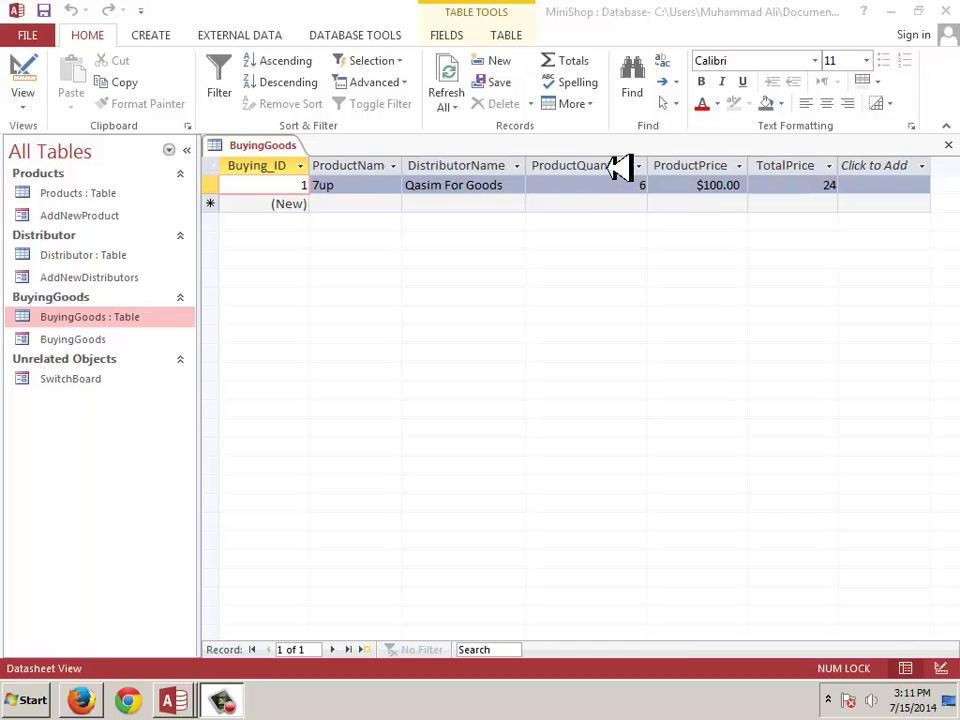
Review the ProductQuantity, ProductPrice and TotalPrice columns of the sample BuyingGoods table, including the field options for TotalPrice
{"action": "double_click", "coordinate": [620, 167]}
{"action": "left_click", "coordinate": [713, 160]}
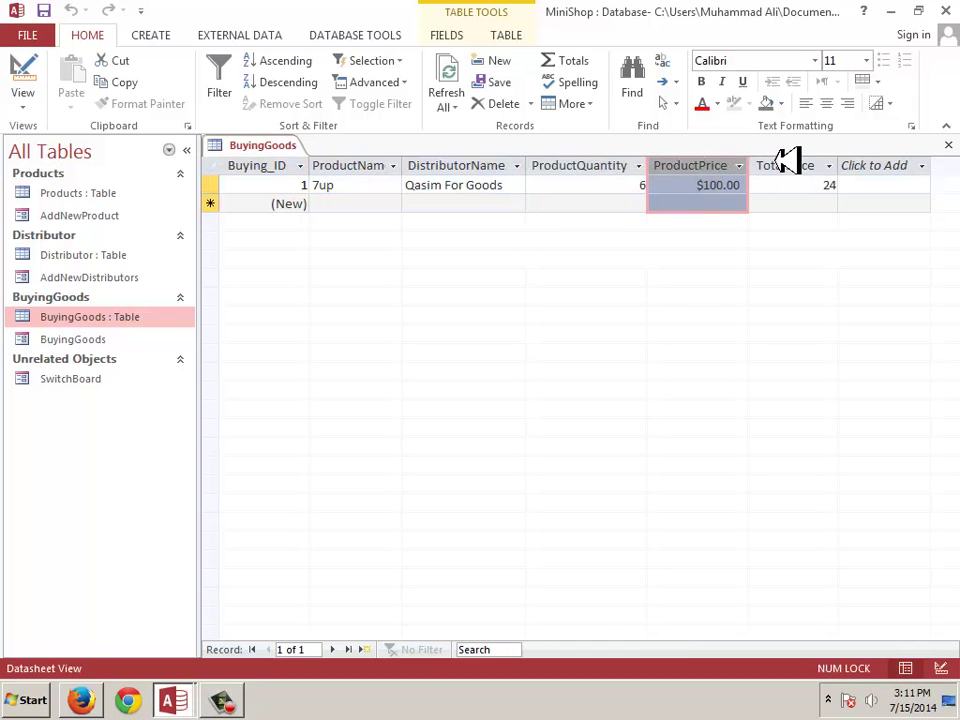
{"action": "left_click", "coordinate": [797, 160]}
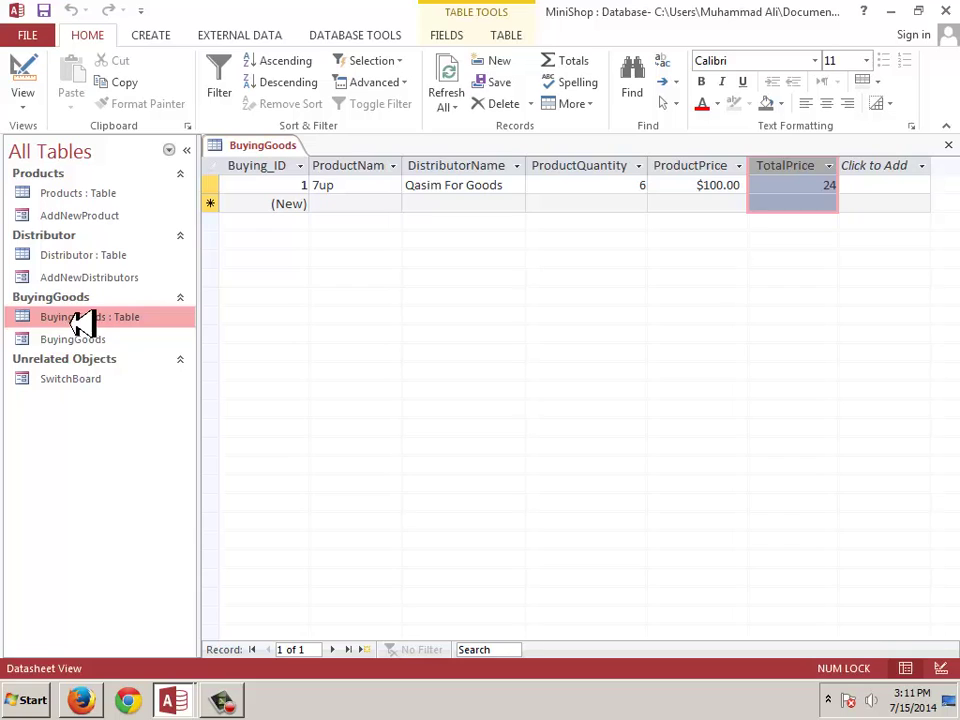
{"action": "left_click", "coordinate": [441, 34]}
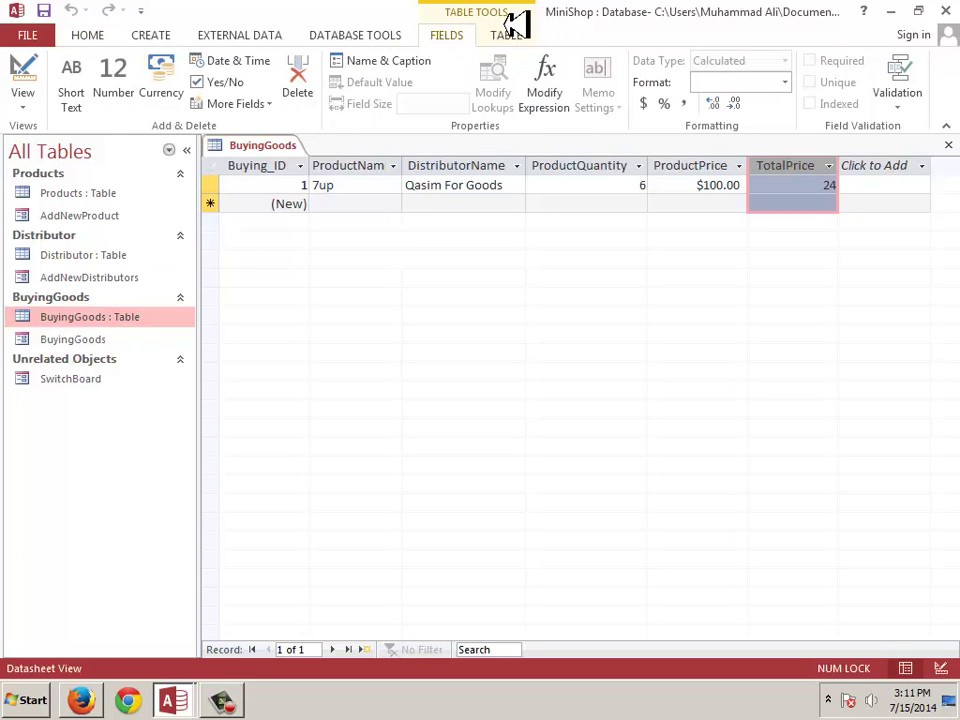
{"action": "left_click", "coordinate": [92, 30]}
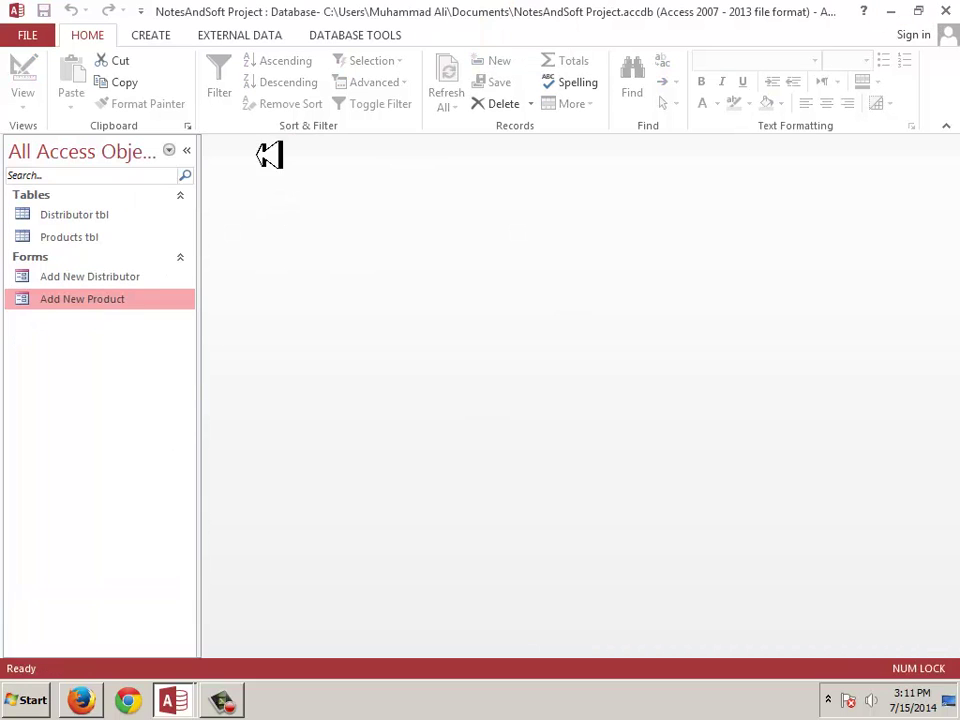
Create a new table in the NotesAndSoft Project database and save it as Buying Goods tbl
{"action": "left_click", "coordinate": [150, 38]}
{"action": "left_click", "coordinate": [86, 81]}
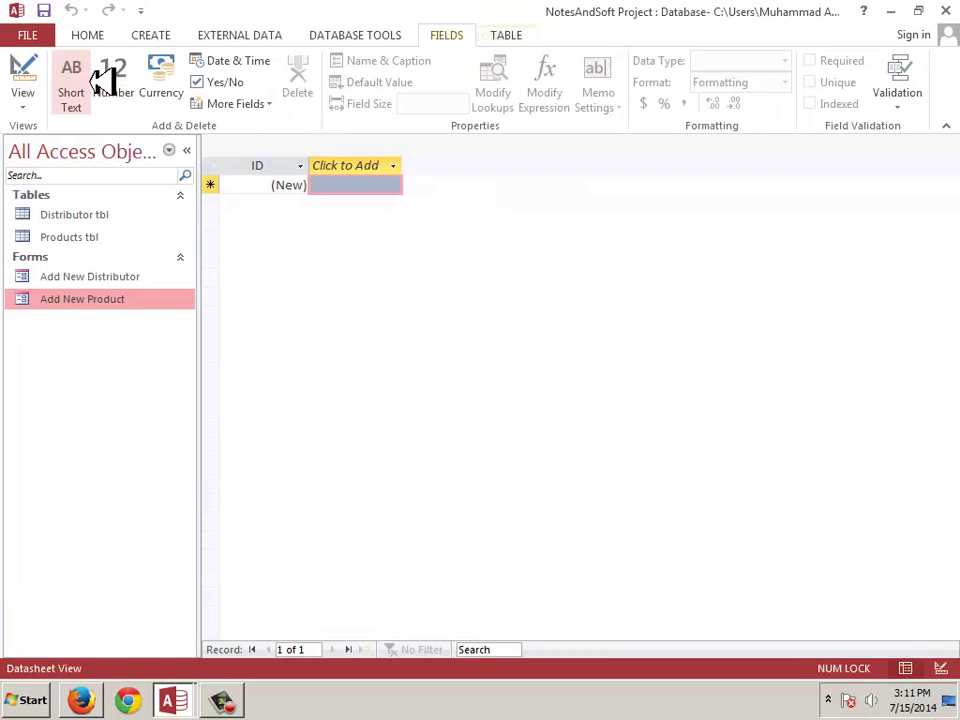
{"action": "right_click", "coordinate": [249, 146]}
{"action": "left_click", "coordinate": [276, 164]}
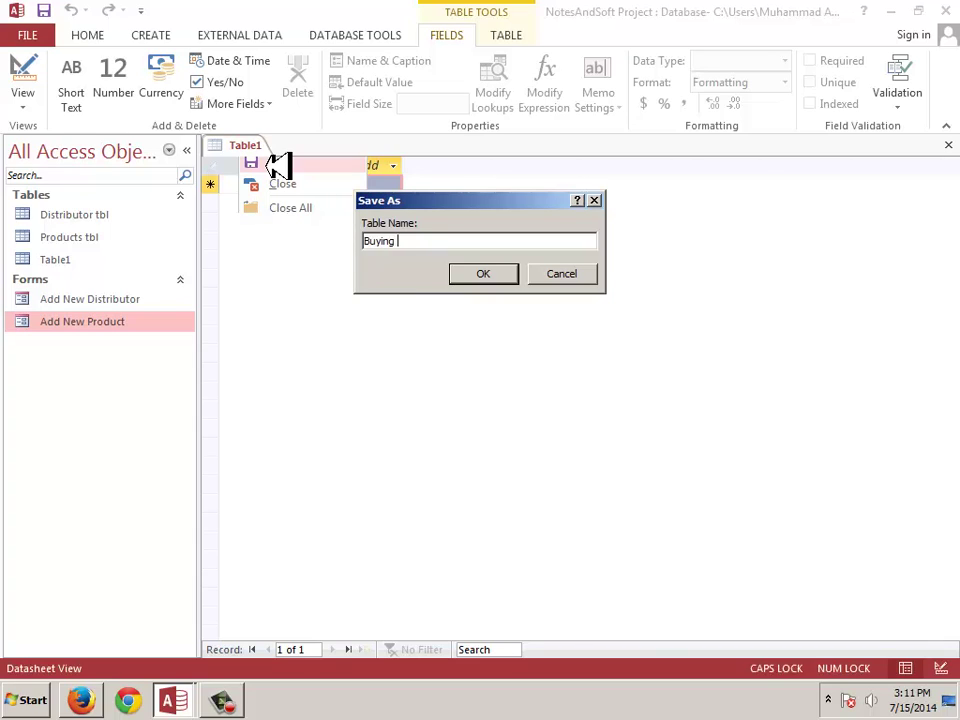
{"action": "type", "text": "Buying Goods tb"}
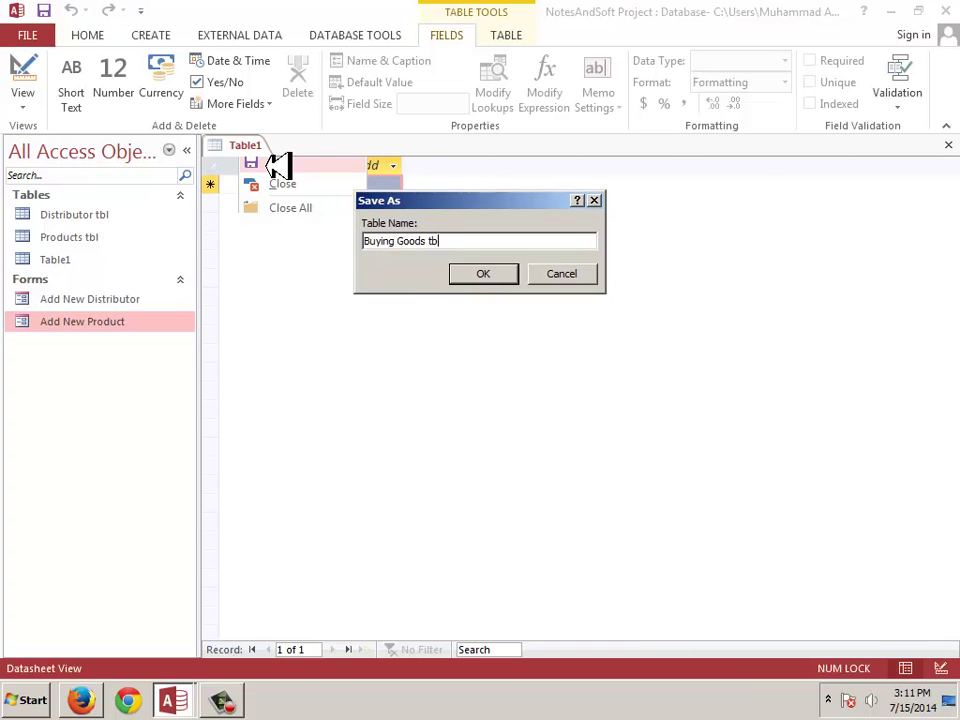
{"action": "type", "text": "l"}
{"action": "key", "text": "Return"}
Open Buying Goods tbl in Design view and add a Distributor field with the Lookup Wizard as its data type
{"action": "left_click", "coordinate": [28, 107]}
{"action": "left_click", "coordinate": [60, 176]}
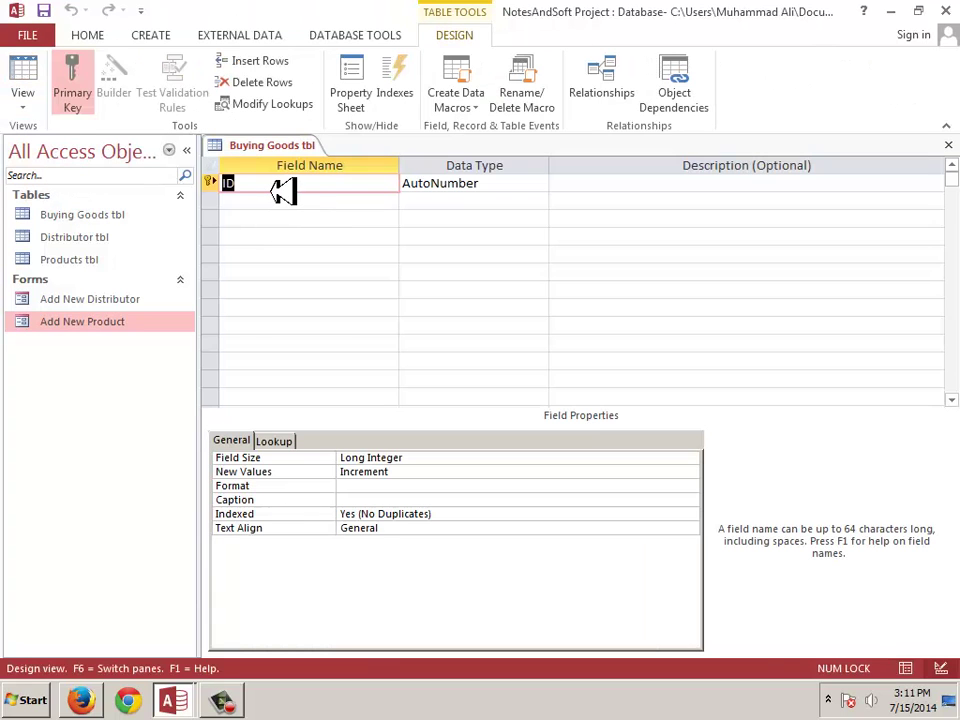
{"action": "key", "text": "Tab"}
{"action": "key", "text": "Tab"}
{"action": "key", "text": "Tab"}
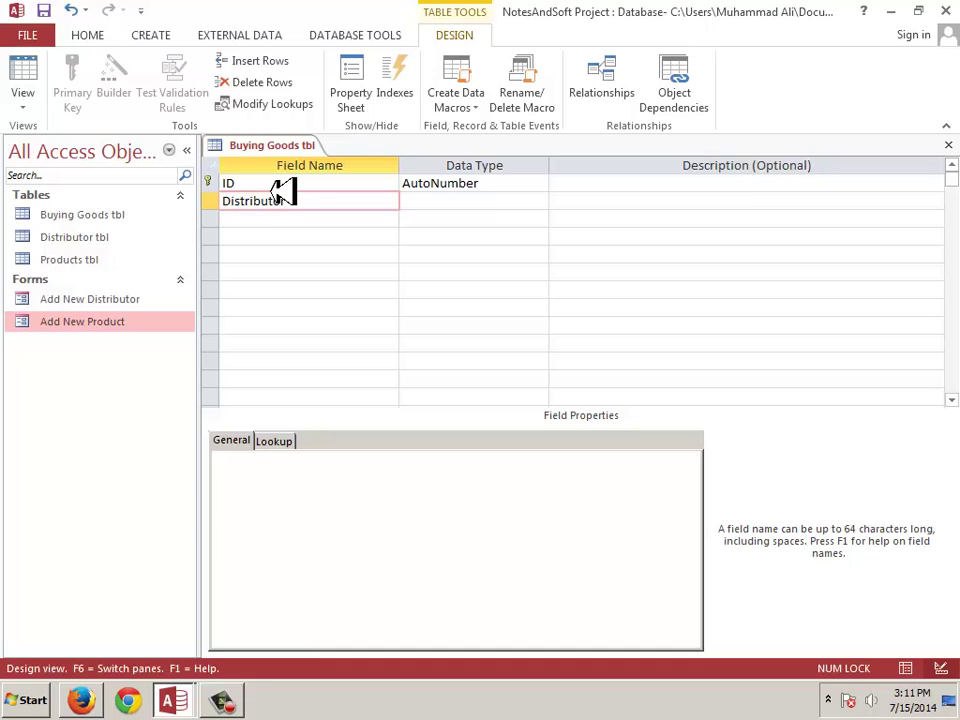
{"action": "left_click", "coordinate": [530, 200]}
{"action": "left_click", "coordinate": [540, 201]}
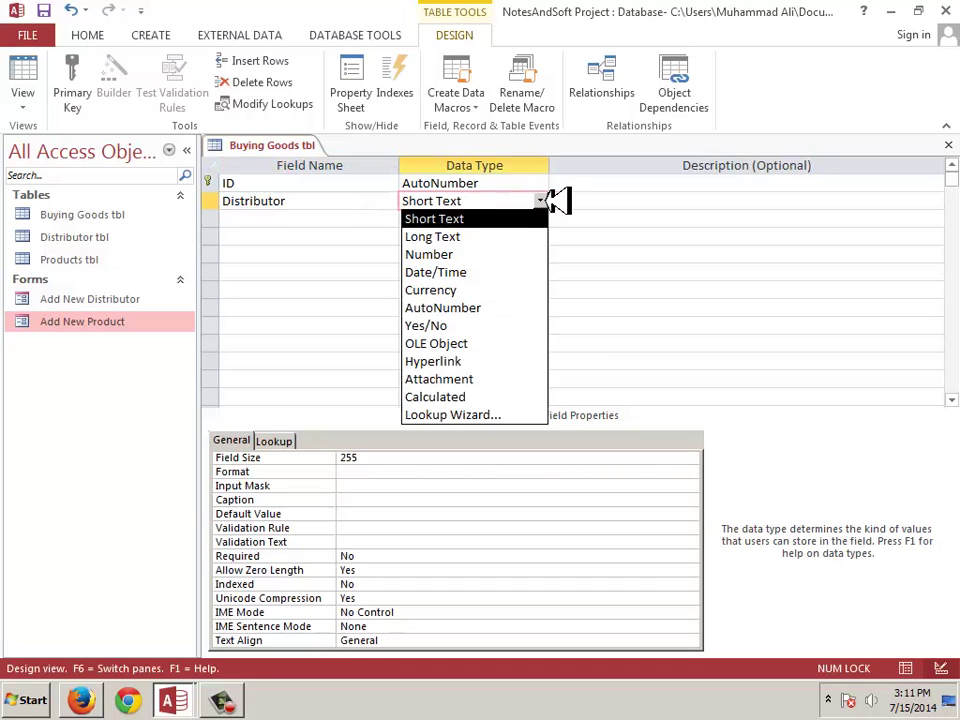
{"action": "left_click", "coordinate": [517, 414]}
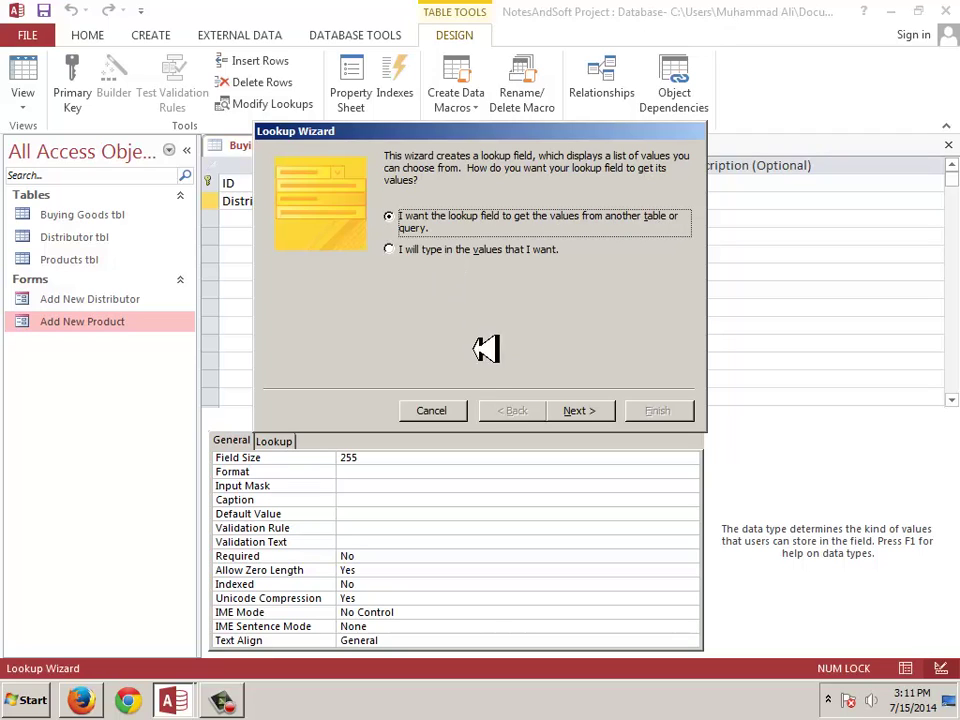
Set the Distributor lookup to use Distributor_ID and Distributor Name from Distributor tbl, keeping the key column hidden, and save the table
{"action": "left_click", "coordinate": [578, 410]}
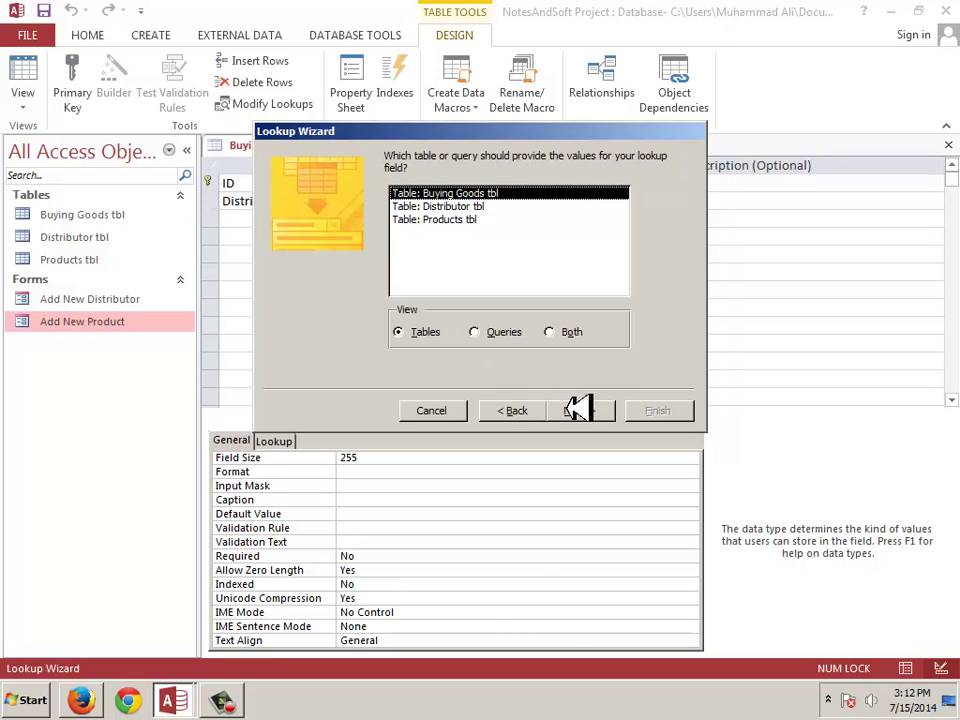
{"action": "left_click", "coordinate": [483, 206]}
{"action": "double_click", "coordinate": [483, 206]}
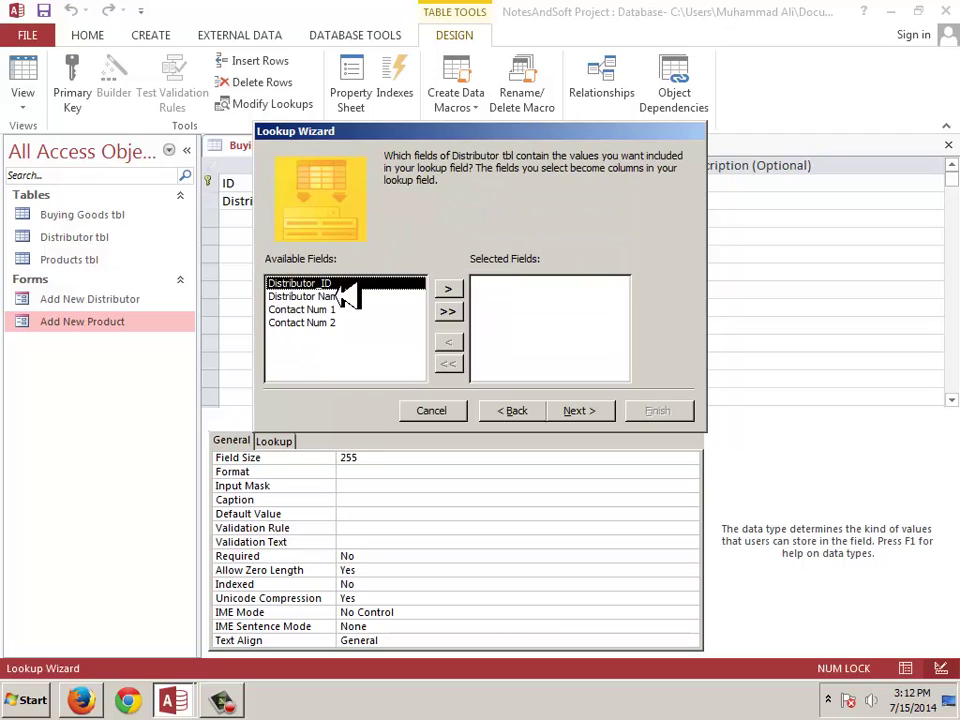
{"action": "left_click", "coordinate": [449, 288]}
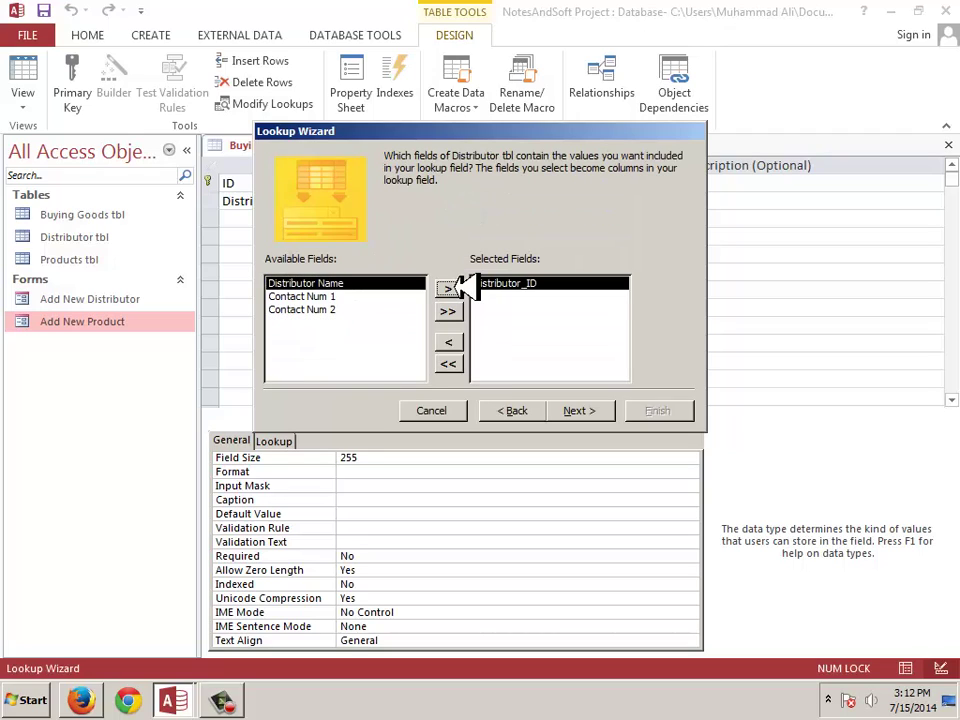
{"action": "left_click", "coordinate": [449, 288]}
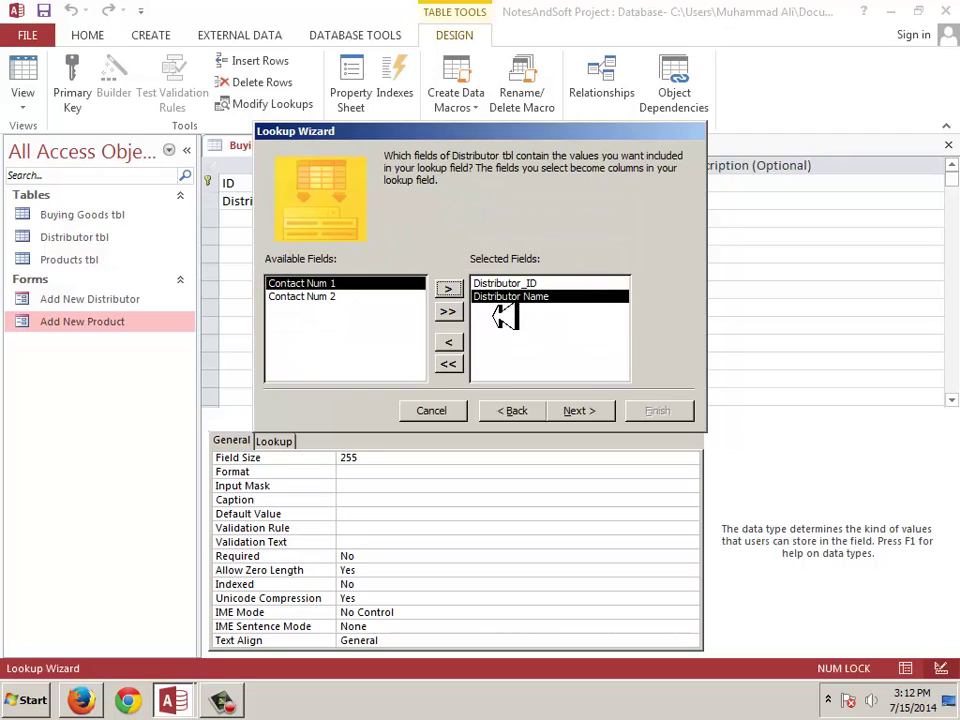
{"action": "left_click", "coordinate": [584, 408]}
{"action": "left_click", "coordinate": [579, 408]}
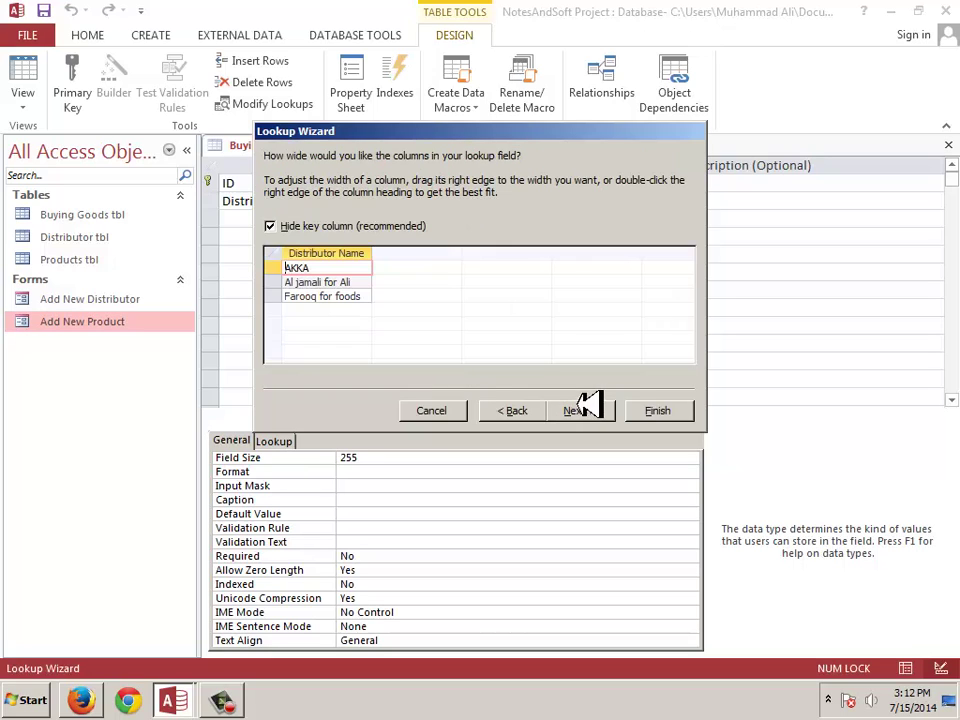
{"action": "left_click", "coordinate": [662, 412]}
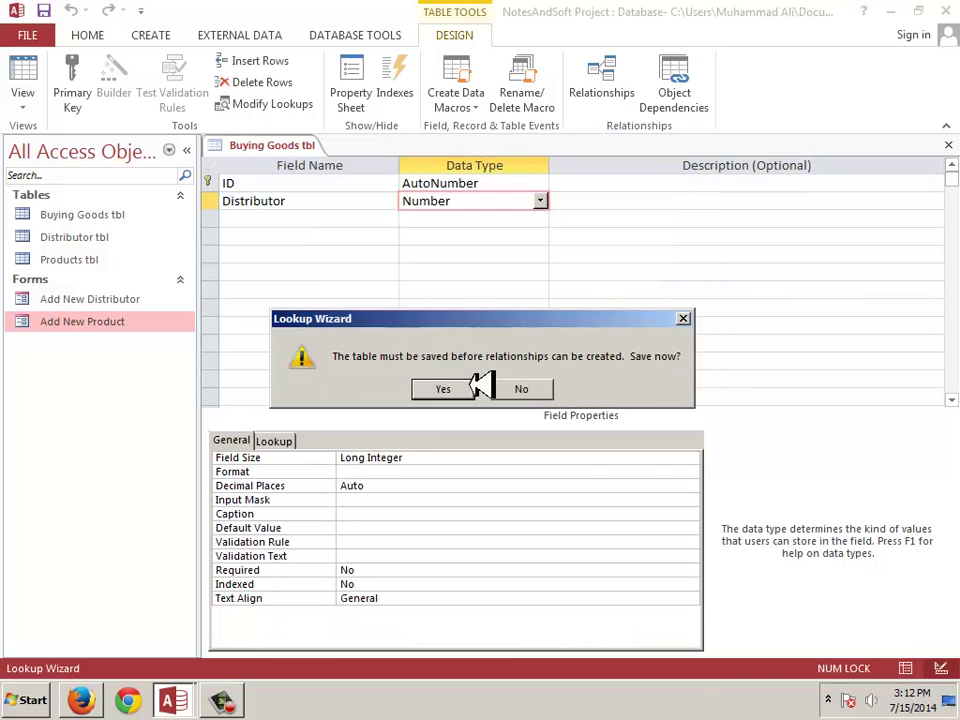
{"action": "left_click", "coordinate": [450, 389]}
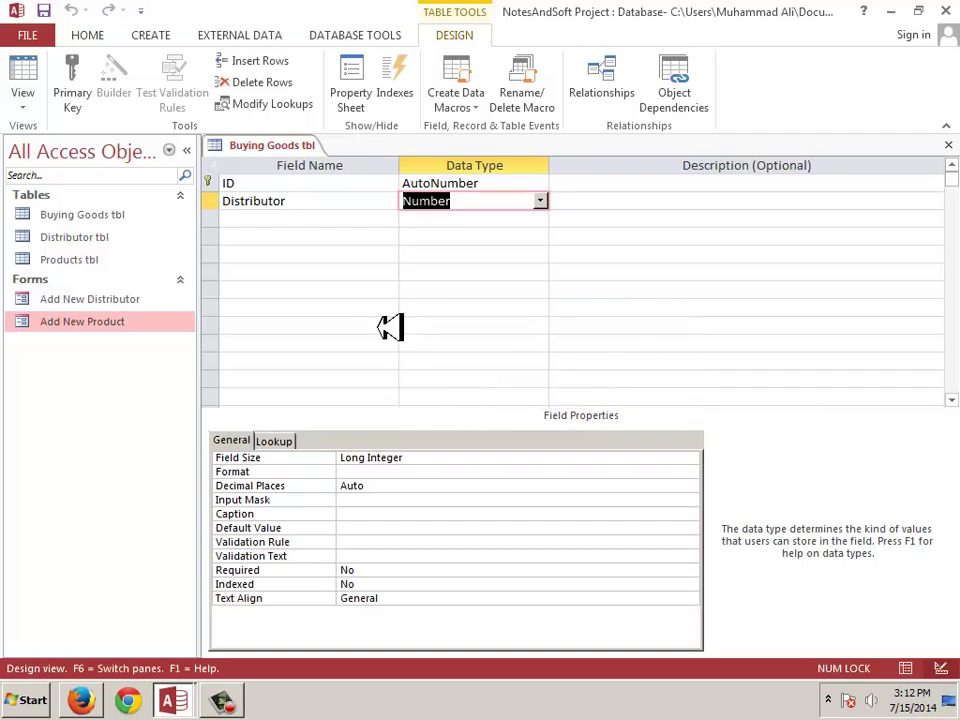
Add a Product field below Distributor with the Lookup Wizard as its data type
{"action": "left_click", "coordinate": [312, 220]}
{"action": "key", "text": "Caps_Lock"}
{"action": "type", "text": "Product"}
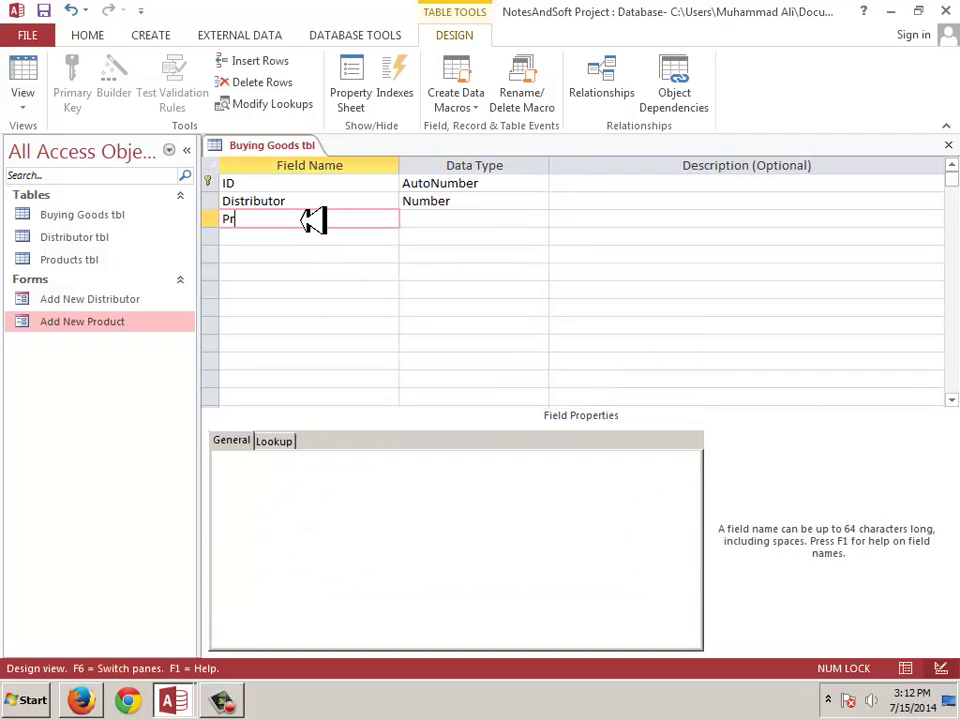
{"action": "left_click", "coordinate": [536, 219]}
{"action": "left_click", "coordinate": [540, 219]}
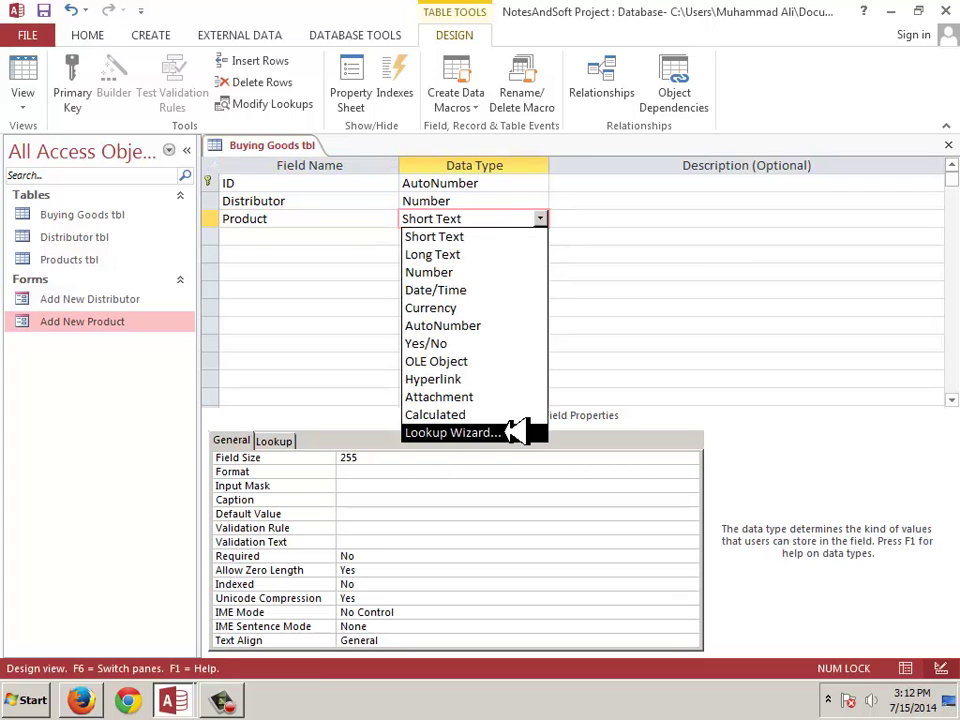
{"action": "left_click", "coordinate": [515, 431]}
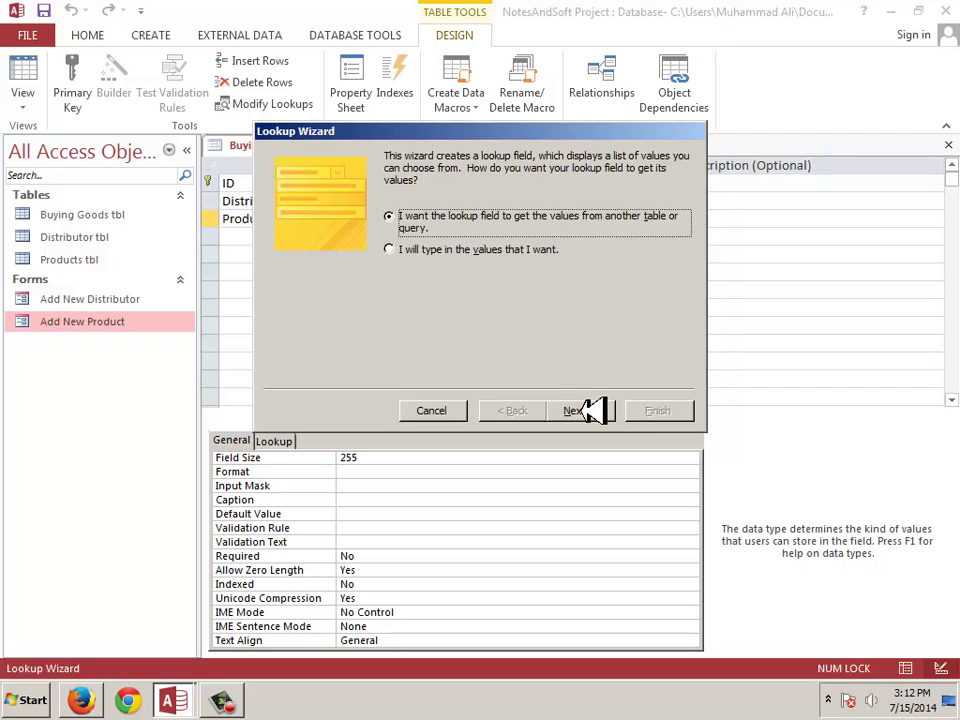
Set the Product lookup to use Product_ID and ProductName from Products tbl, keeping the key column hidden, and save the table
{"action": "left_click", "coordinate": [588, 409]}
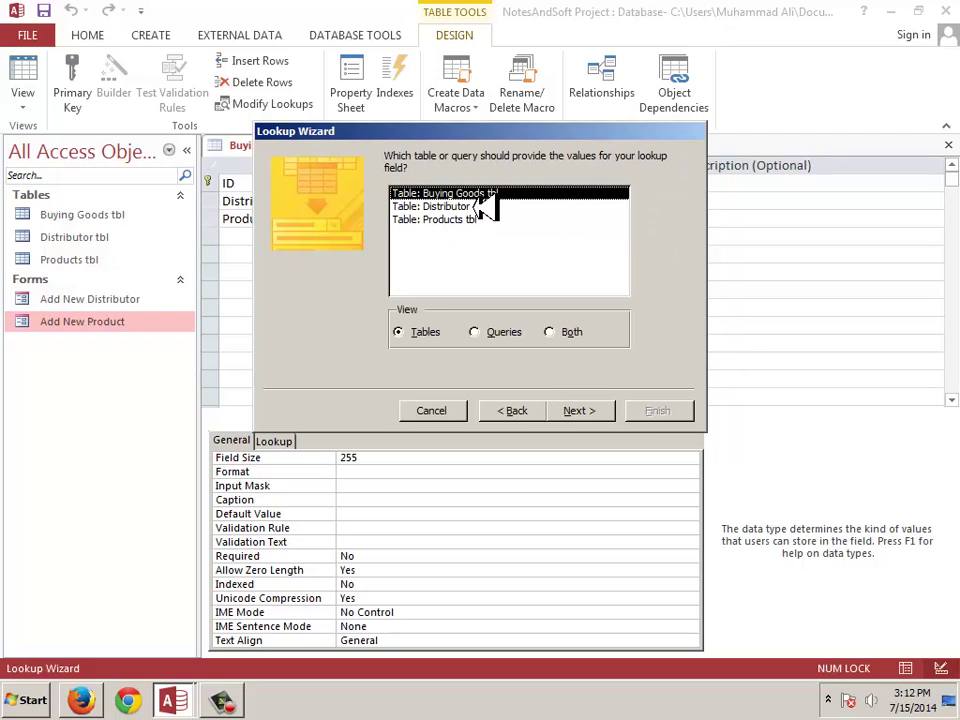
{"action": "left_click", "coordinate": [480, 219]}
{"action": "double_click", "coordinate": [480, 219]}
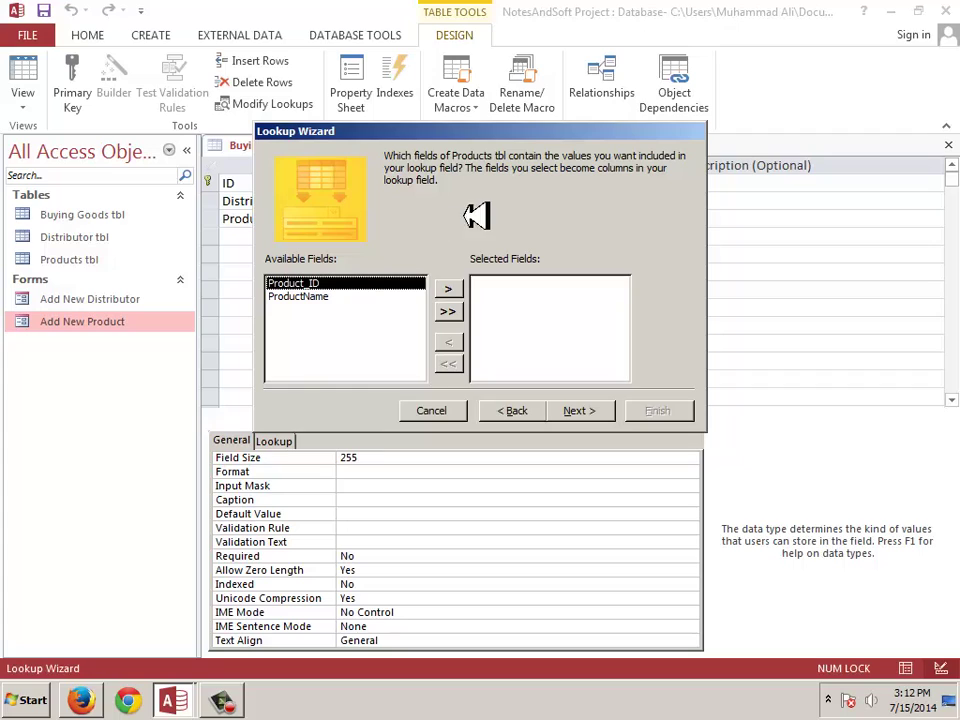
{"action": "left_click", "coordinate": [447, 289]}
{"action": "left_click", "coordinate": [448, 289]}
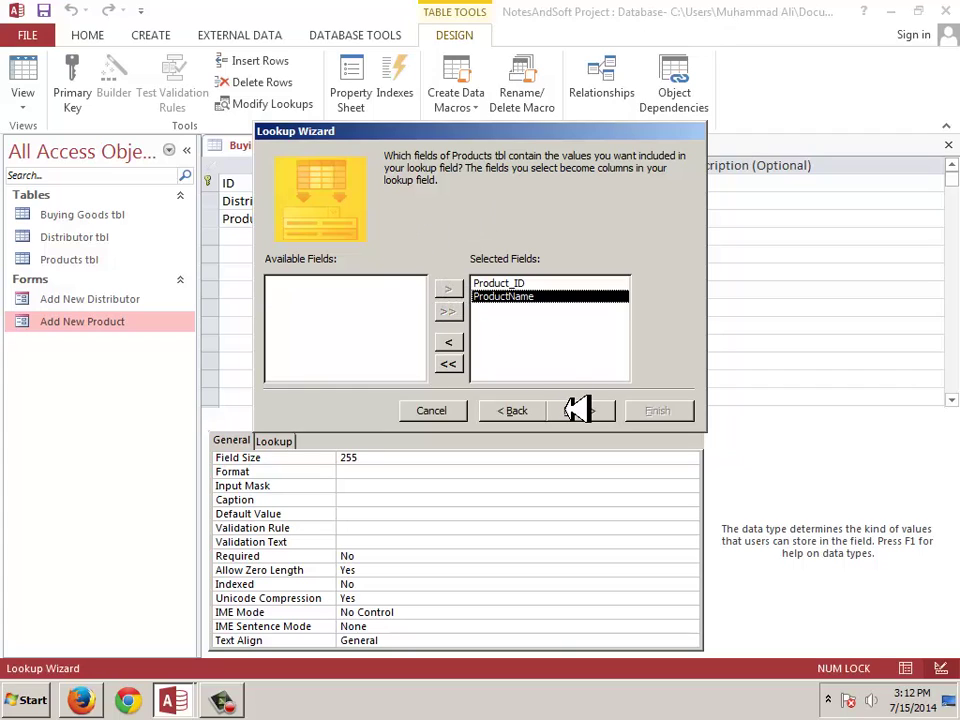
{"action": "left_click", "coordinate": [578, 410]}
{"action": "left_click", "coordinate": [590, 410]}
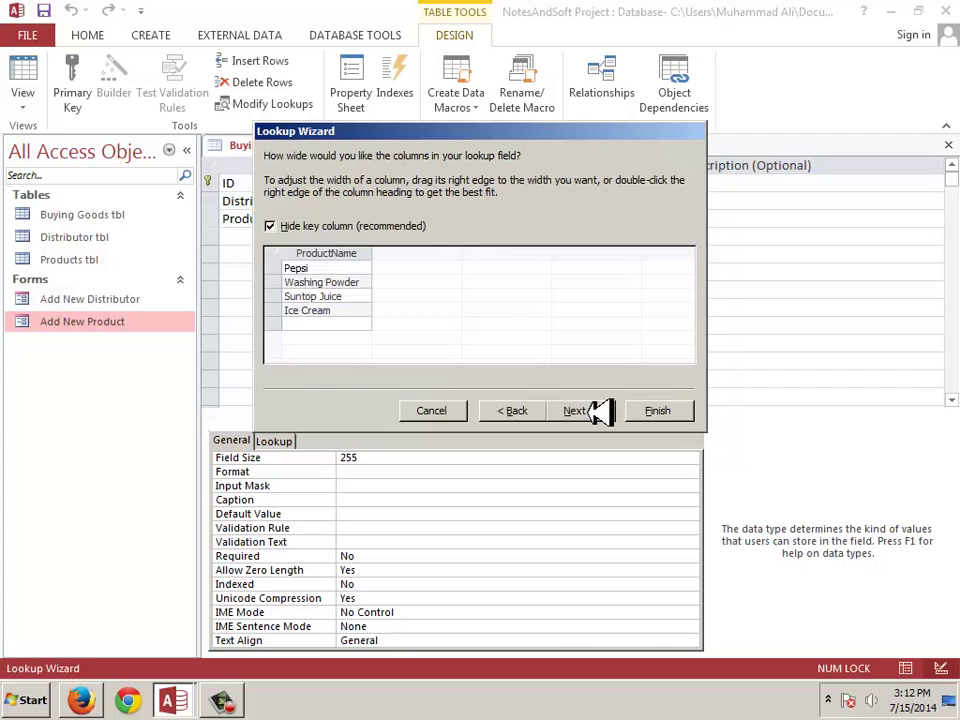
{"action": "left_click", "coordinate": [673, 410]}
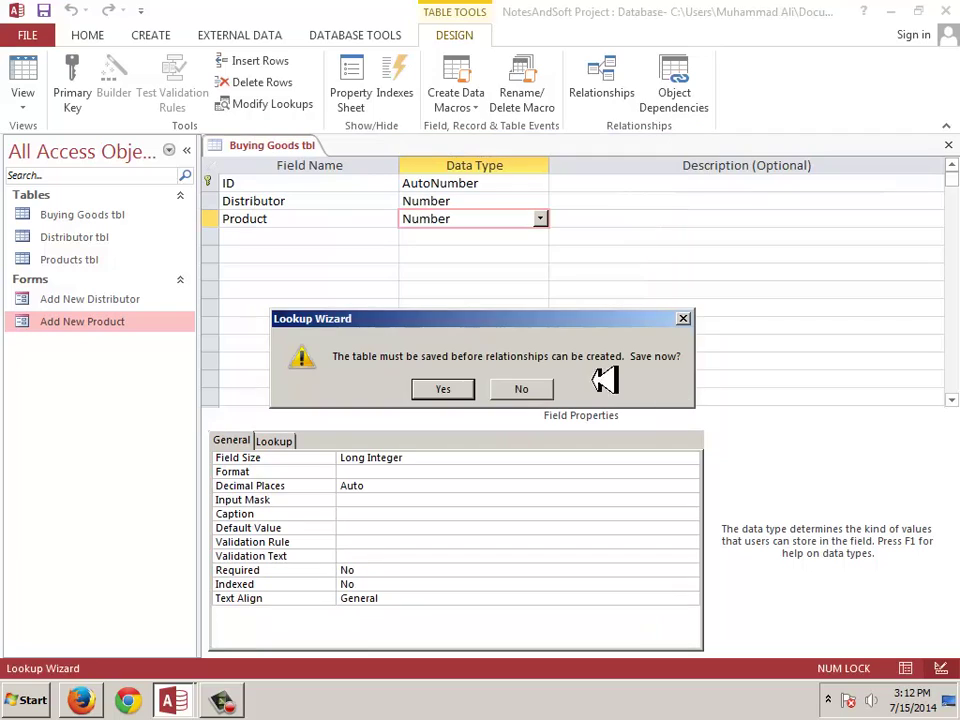
{"action": "left_click", "coordinate": [446, 388]}
Add a ProductPrice field with the Number data type below Product
{"action": "key", "text": "Down"}
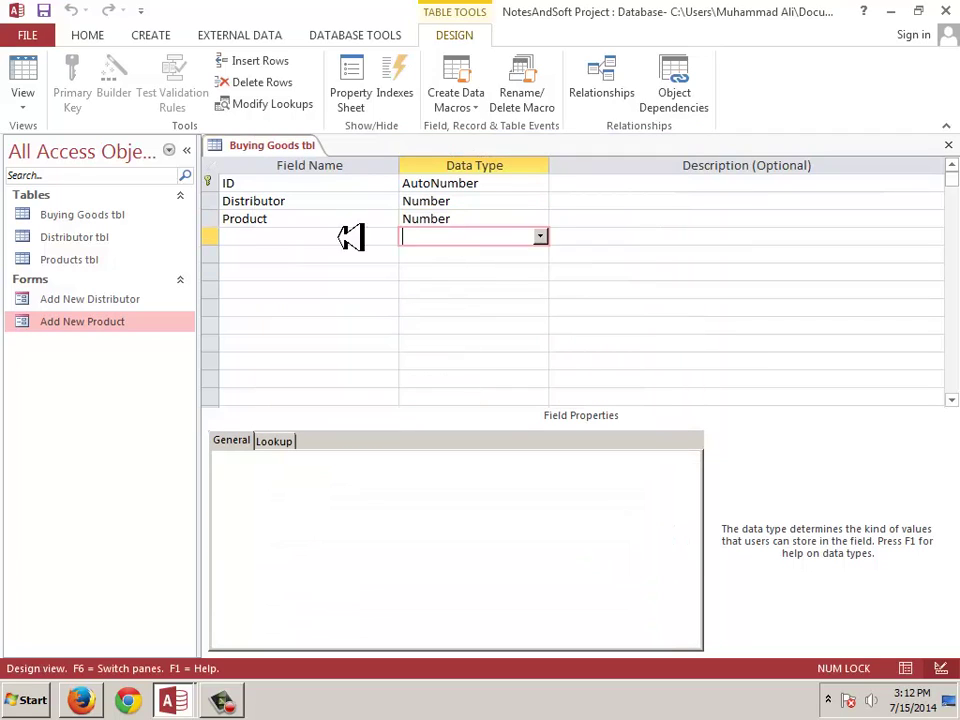
{"action": "left_click", "coordinate": [319, 236]}
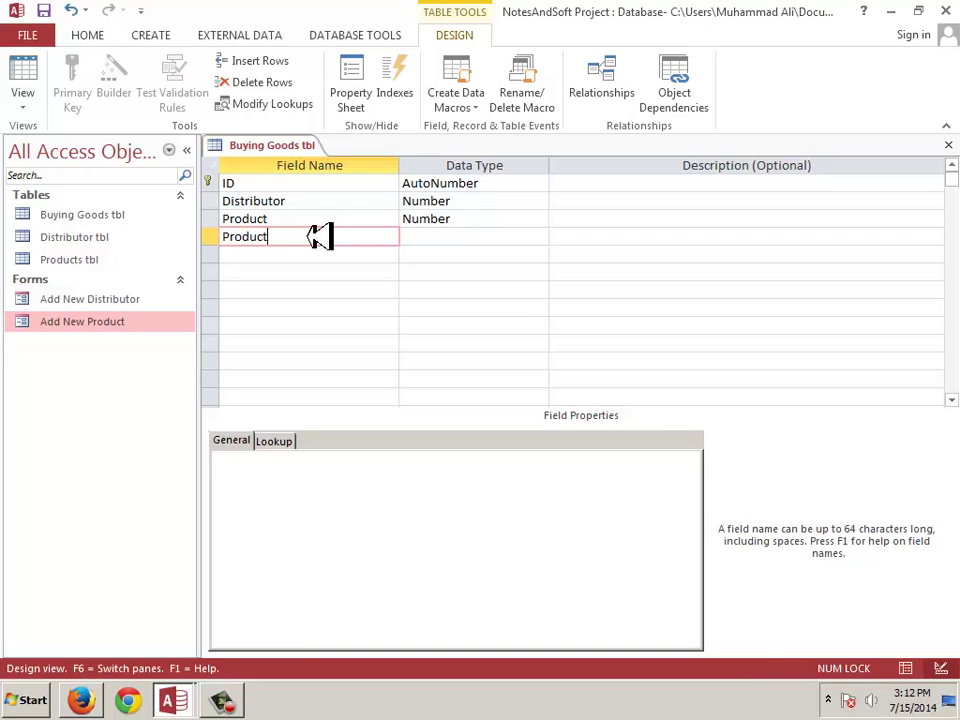
{"action": "type", "text": "ProductPrice"}
{"action": "key", "text": "Tab"}
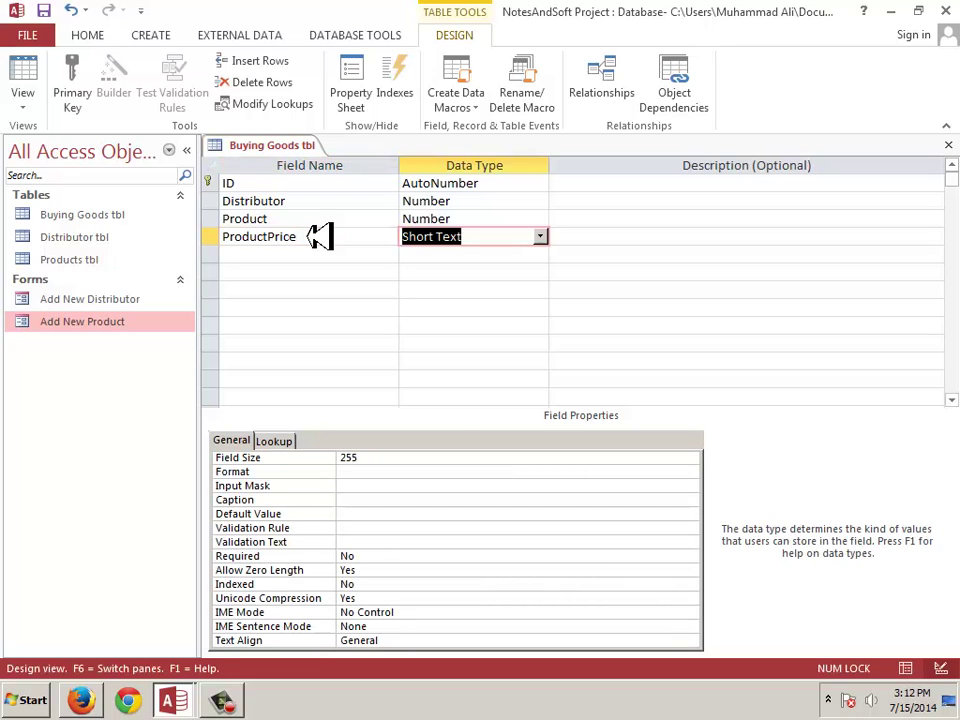
{"action": "type", "text": "number"}
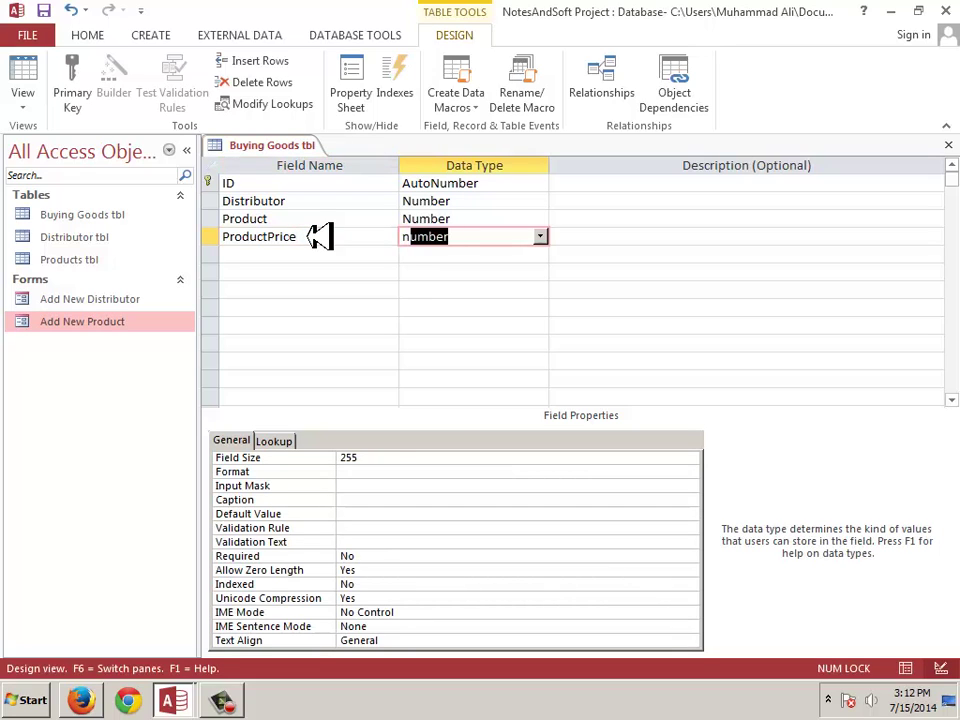
{"action": "key", "text": "Tab"}
{"action": "key", "text": "Tab"}
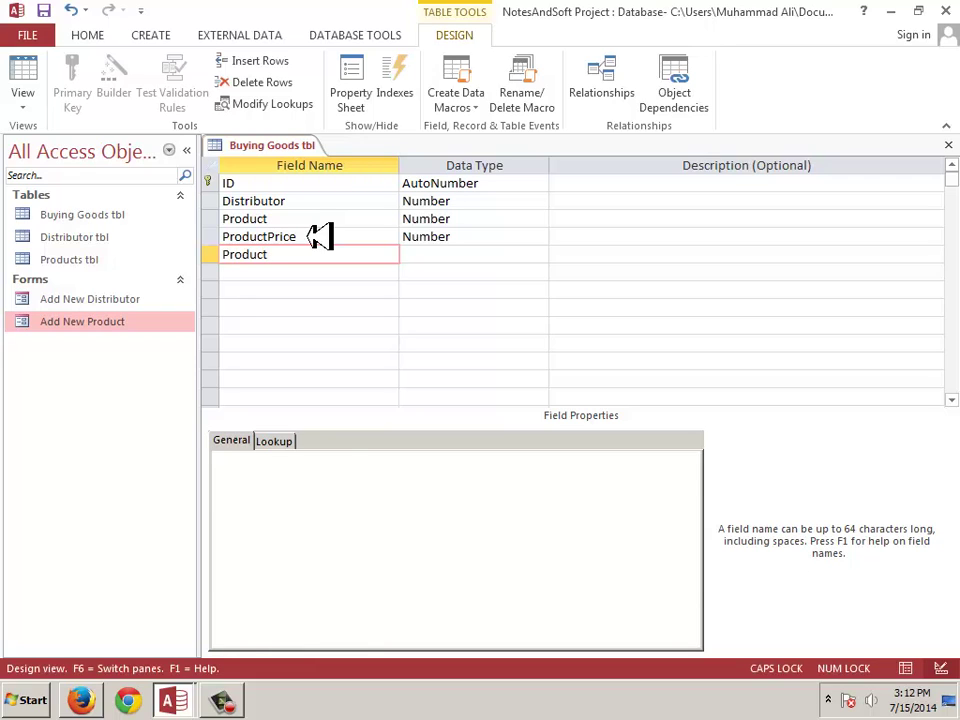
Add a ProductQuantity field with the Number data type below ProductPrice
{"action": "key", "text": "Tab"}
{"action": "key", "text": "Caps_Lock"}
{"action": "key", "text": "shift+Tab"}
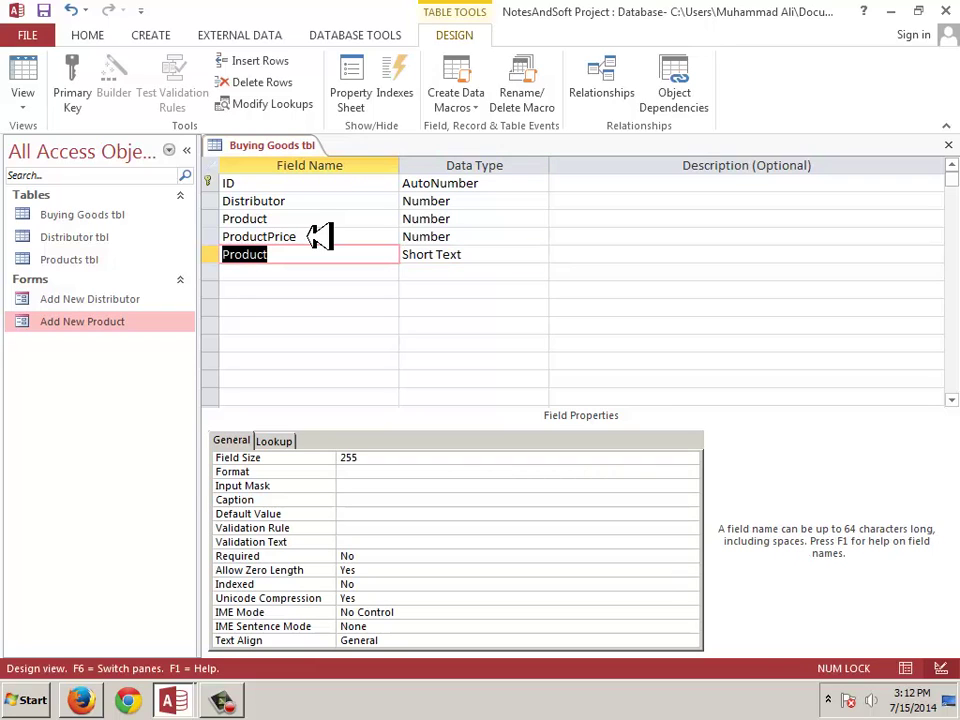
{"action": "type", "text": "p"}
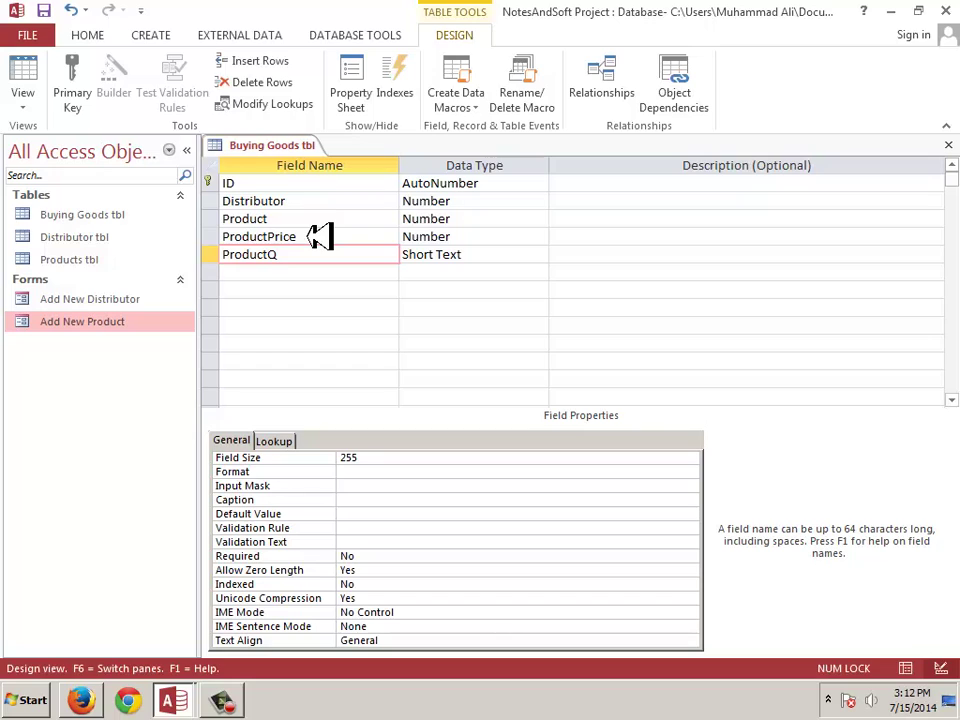
{"action": "key", "text": "Tab"}
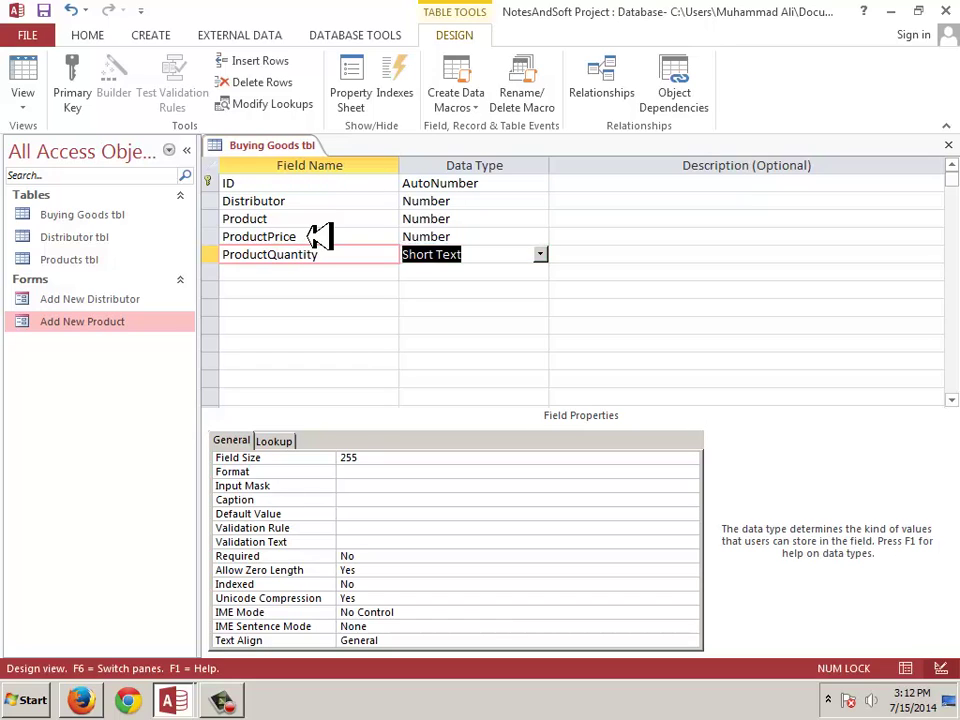
{"action": "type", "text": "number"}
{"action": "left_click", "coordinate": [352, 273]}
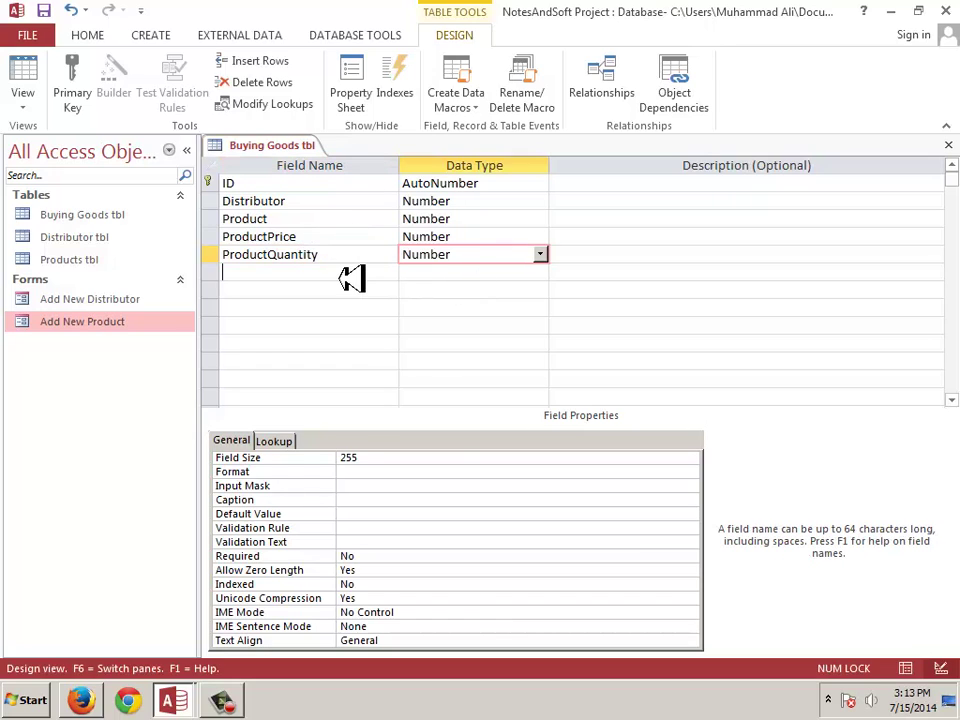
Add a TotalPrice field with the Calculated data type below ProductQuantity
{"action": "left_click", "coordinate": [450, 268]}
{"action": "left_click", "coordinate": [394, 270]}
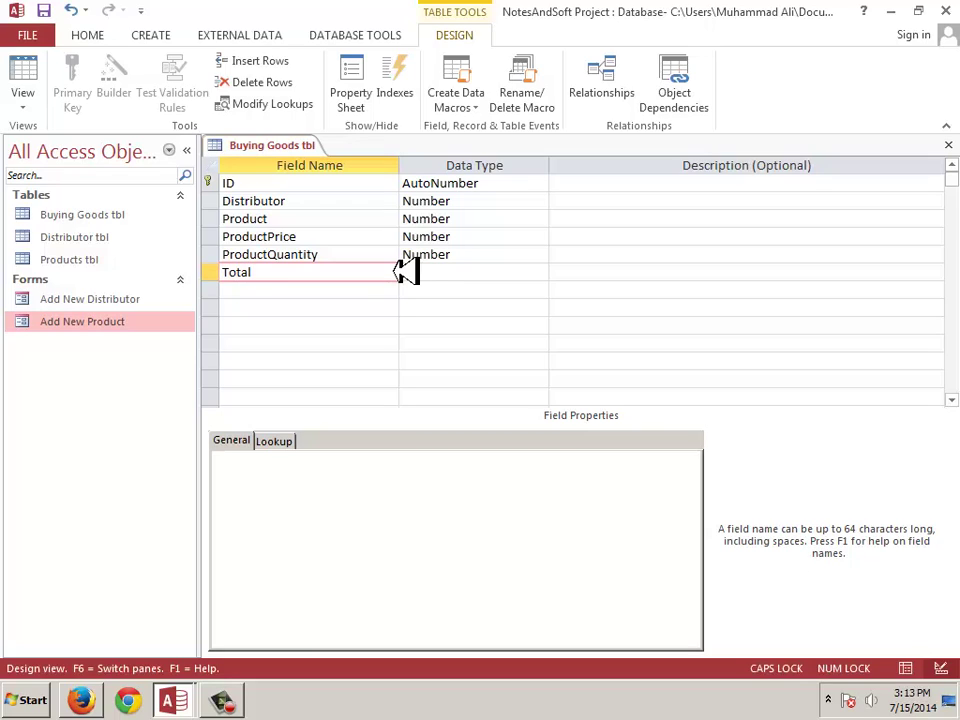
{"action": "left_click", "coordinate": [450, 268]}
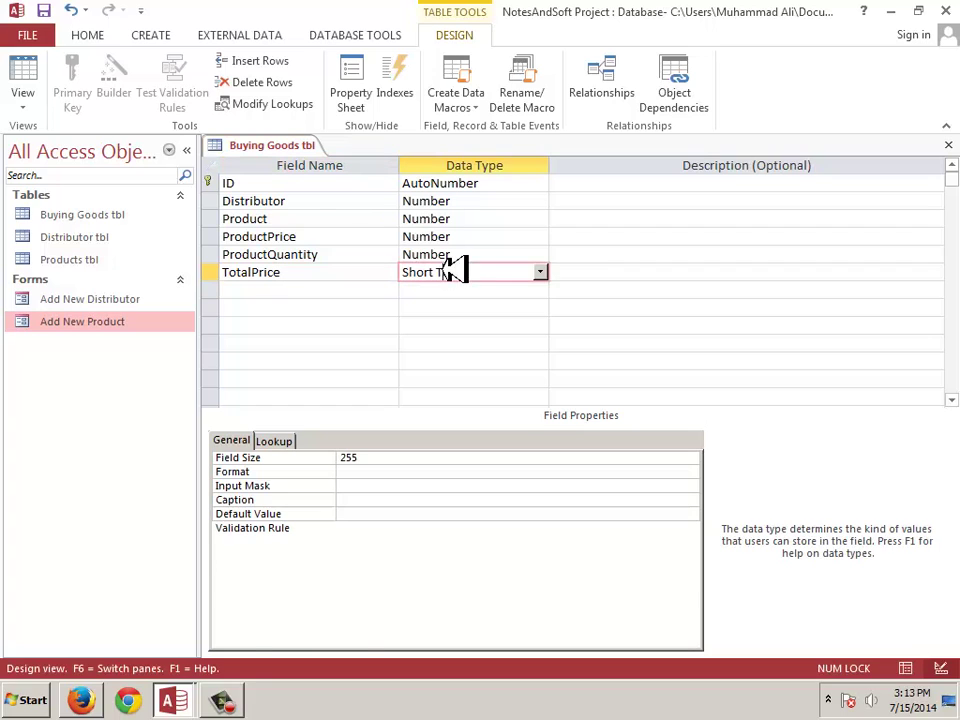
{"action": "left_click", "coordinate": [540, 272]}
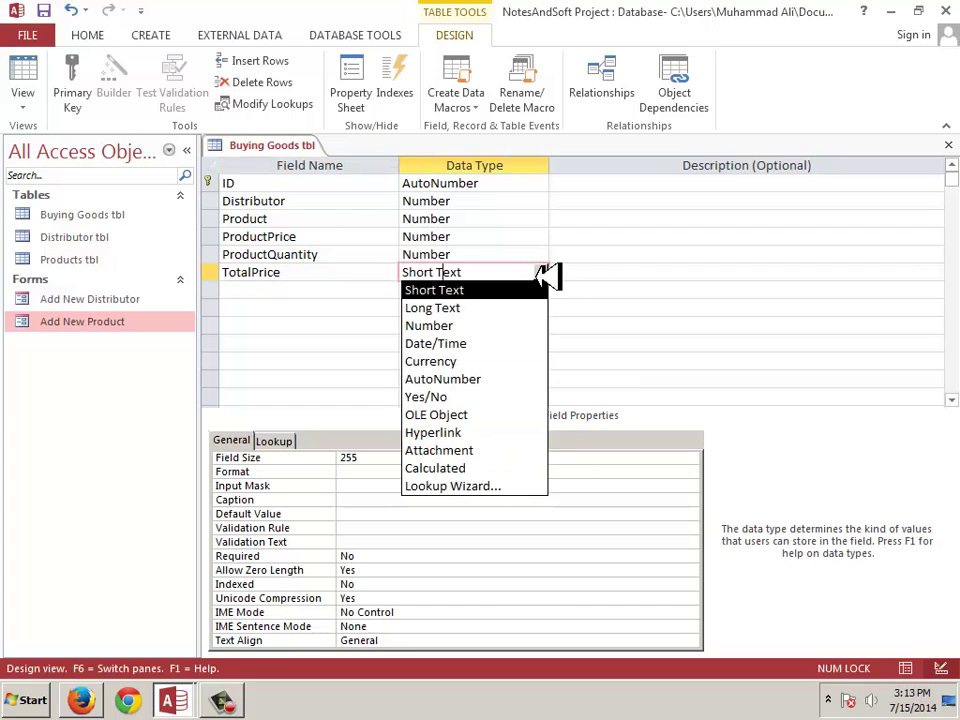
{"action": "left_click", "coordinate": [490, 468]}
{"action": "left_click_drag", "start_coordinate": [455, 122], "coordinate": [566, 242]}
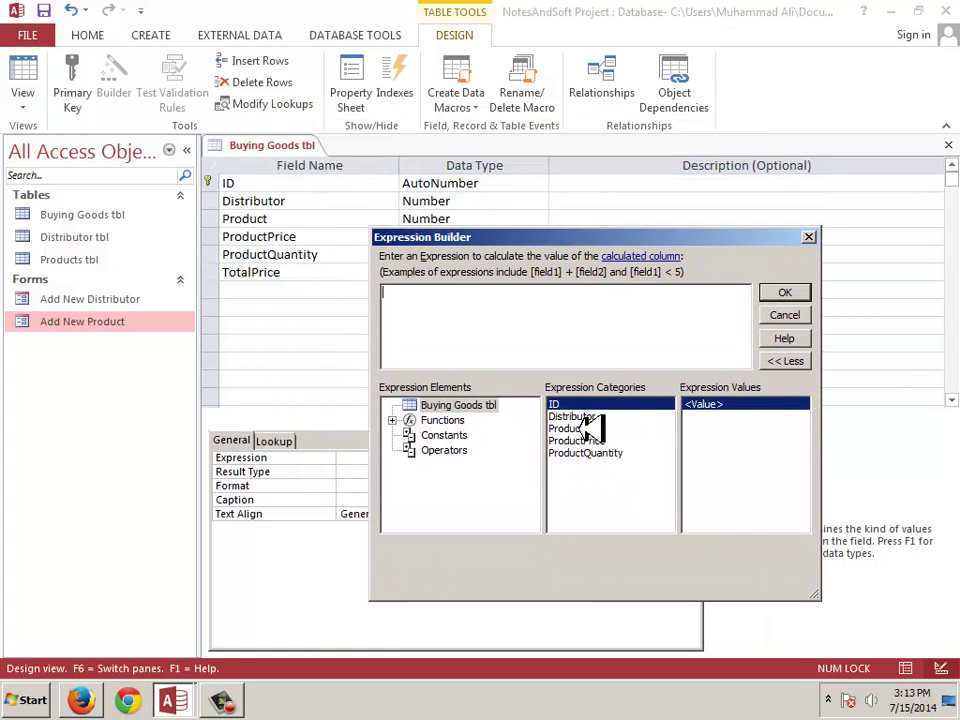
Define the TotalPrice expression as [ProductPrice]*[ProductQuantity]
{"action": "type", "text": "p"}
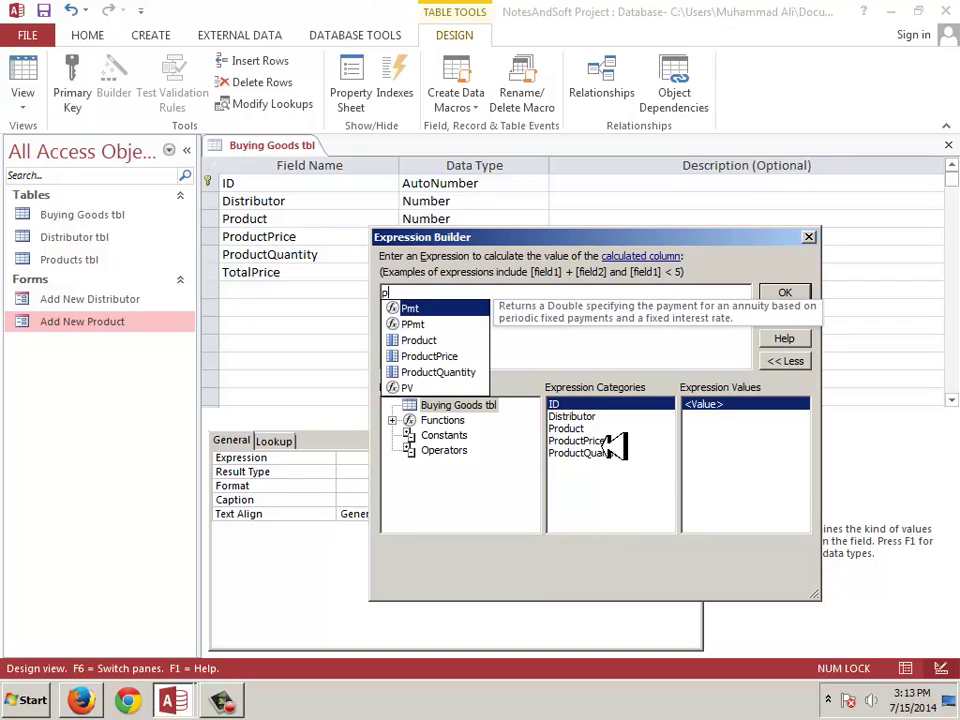
{"action": "key", "text": "Down"}
{"action": "key", "text": "Down"}
{"action": "key", "text": "Down"}
{"action": "key", "text": "Return"}
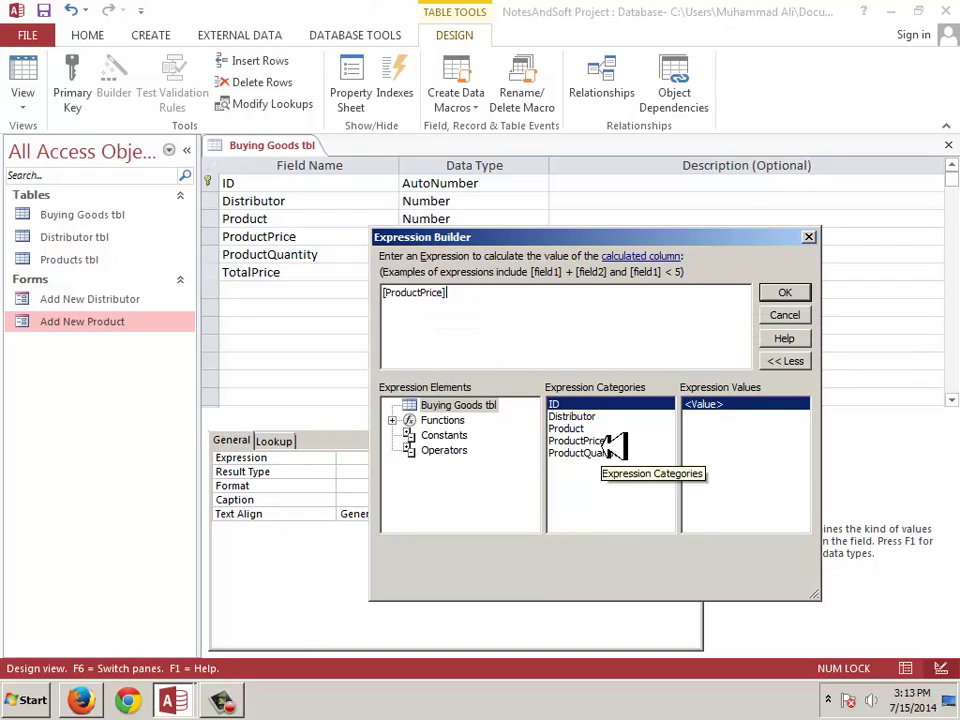
{"action": "type", "text": "*pro"}
{"action": "key", "text": "Down"}
{"action": "key", "text": "Down"}
{"action": "key", "text": "Return"}
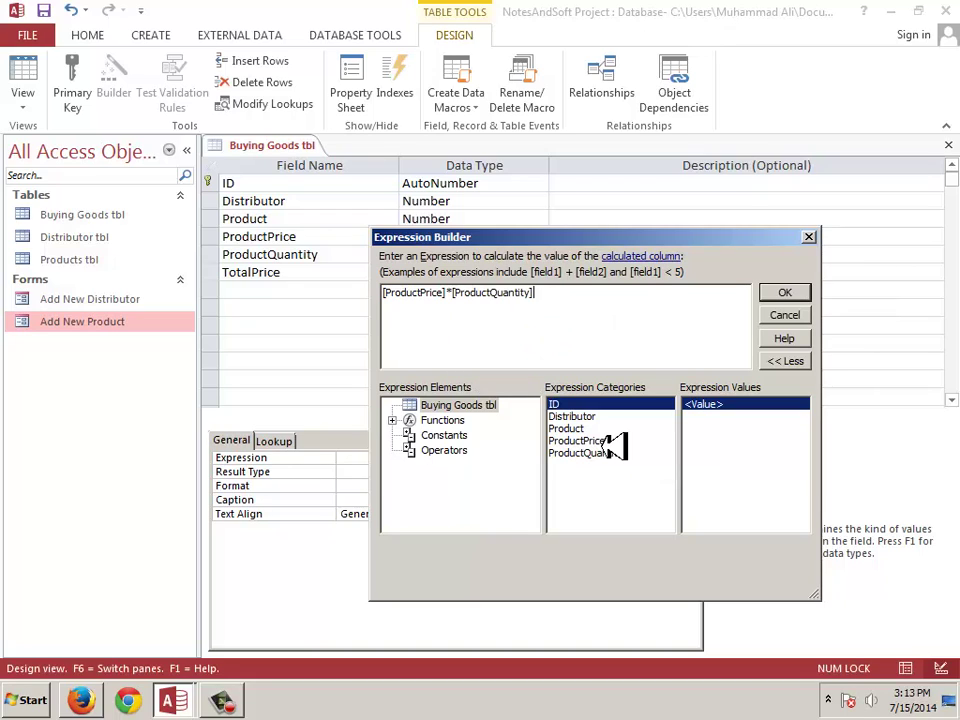
{"action": "left_click", "coordinate": [806, 289]}
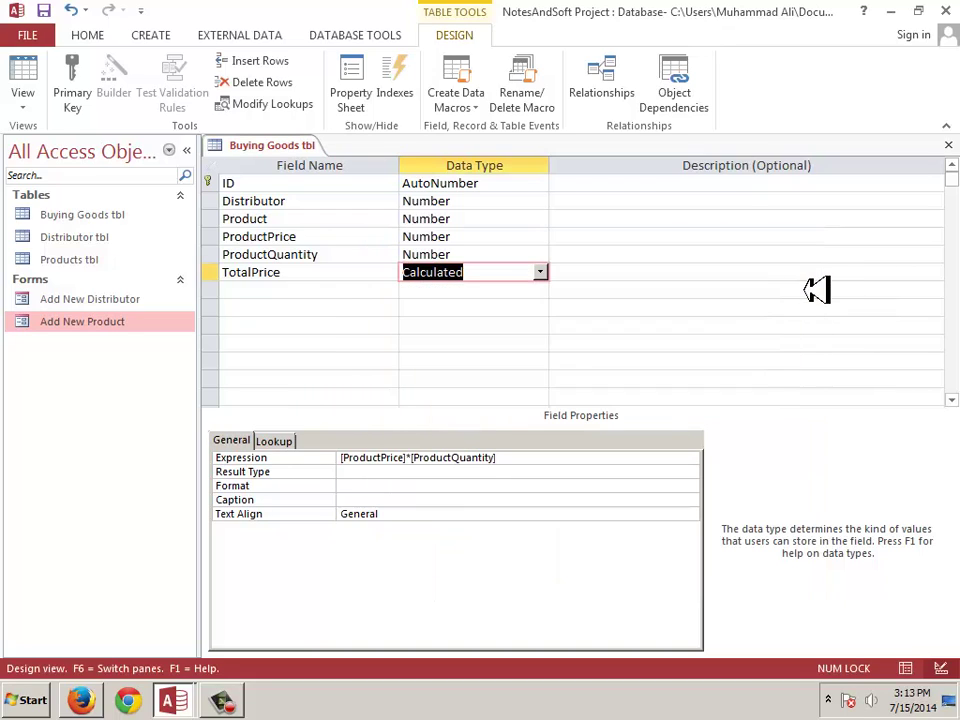
{"action": "left_click", "coordinate": [453, 302]}
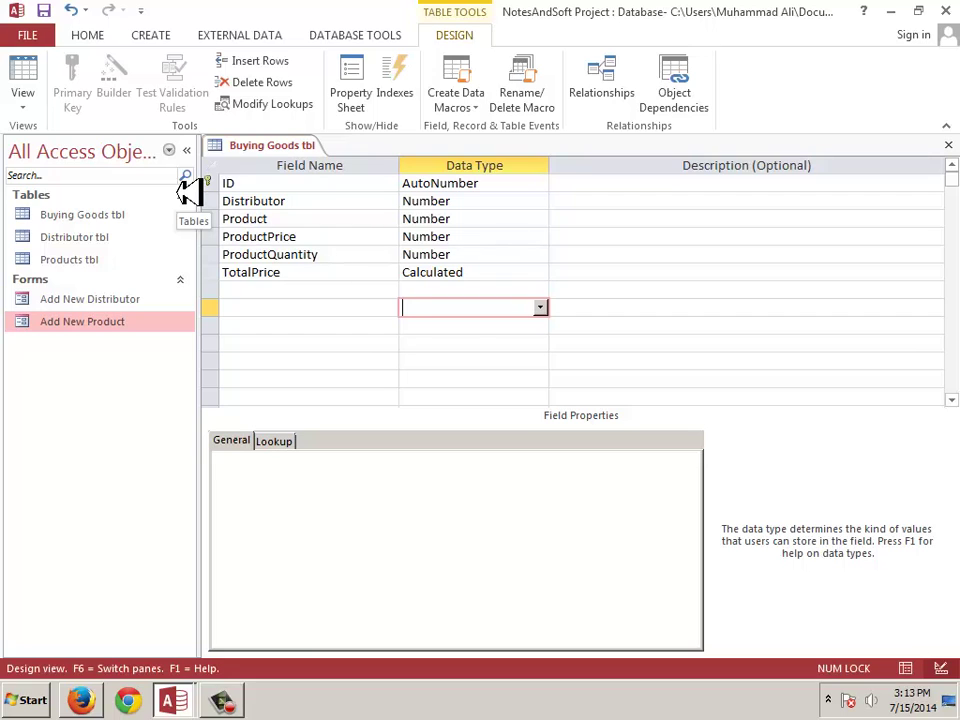
Start a record in the table's datasheet with AKKA as the distributor and Pepsi as the product
{"action": "left_click", "coordinate": [36, 78]}
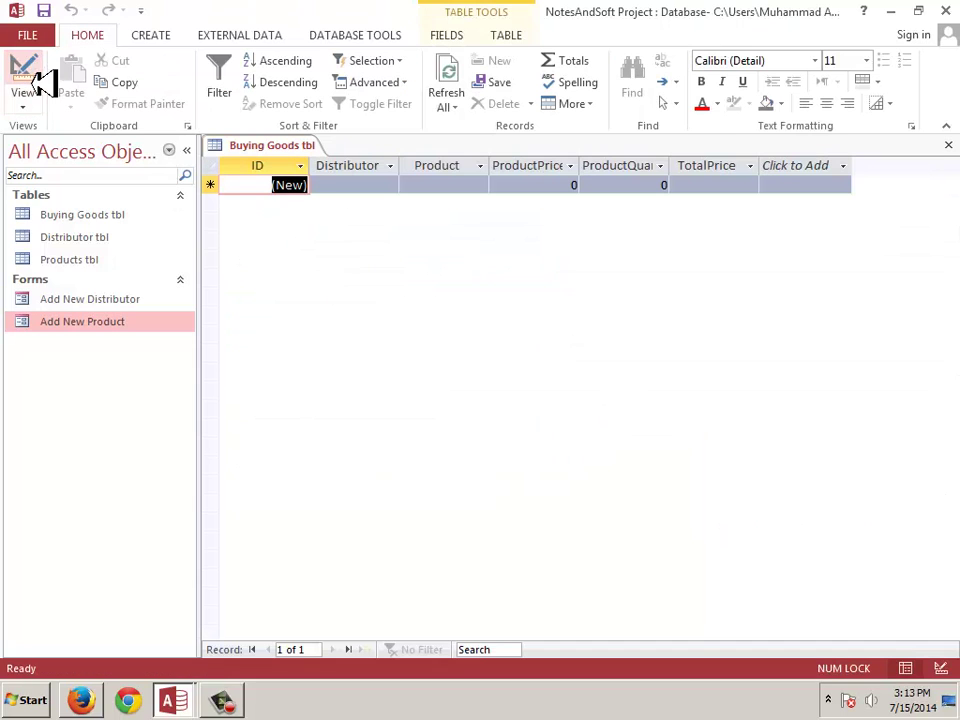
{"action": "left_click", "coordinate": [380, 184]}
{"action": "left_click", "coordinate": [389, 184]}
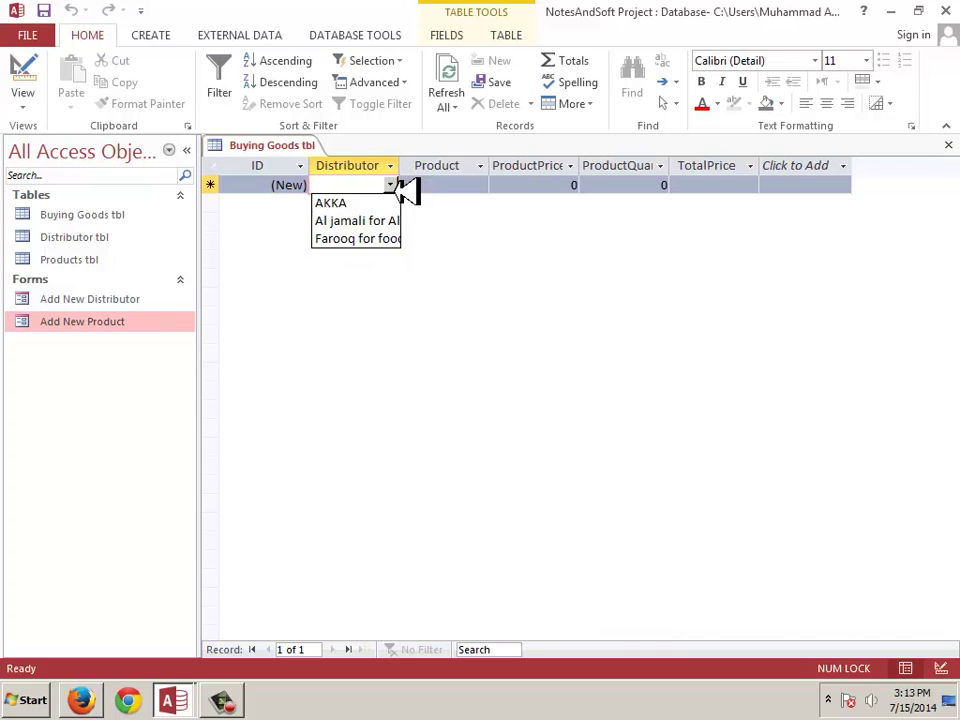
{"action": "left_click", "coordinate": [388, 205]}
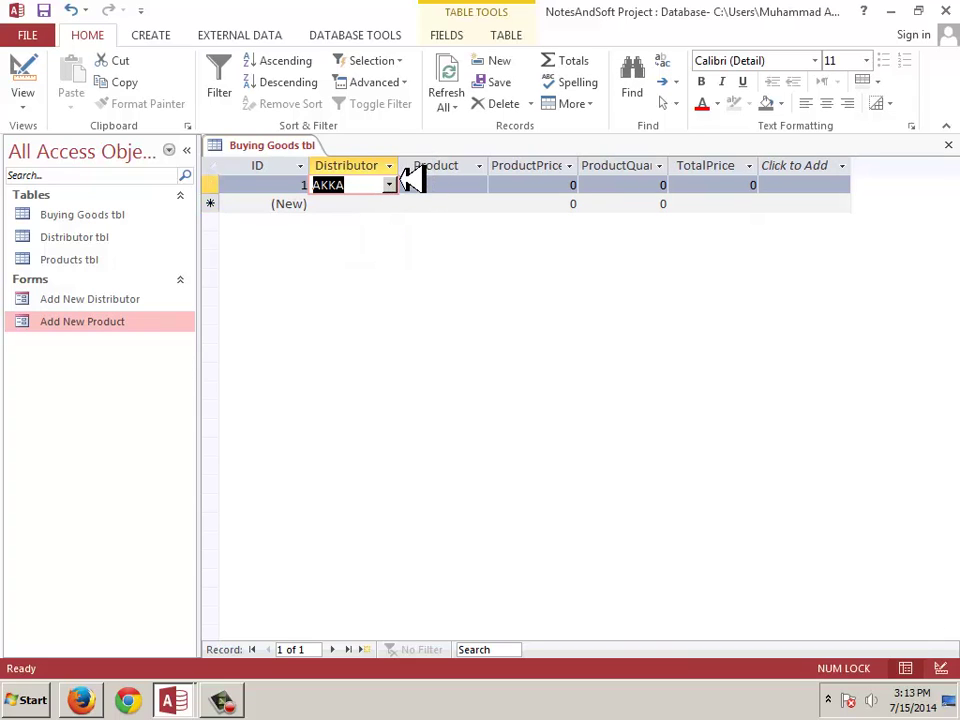
{"action": "left_click_drag", "start_coordinate": [410, 166], "coordinate": [420, 167]}
{"action": "left_click", "coordinate": [402, 186]}
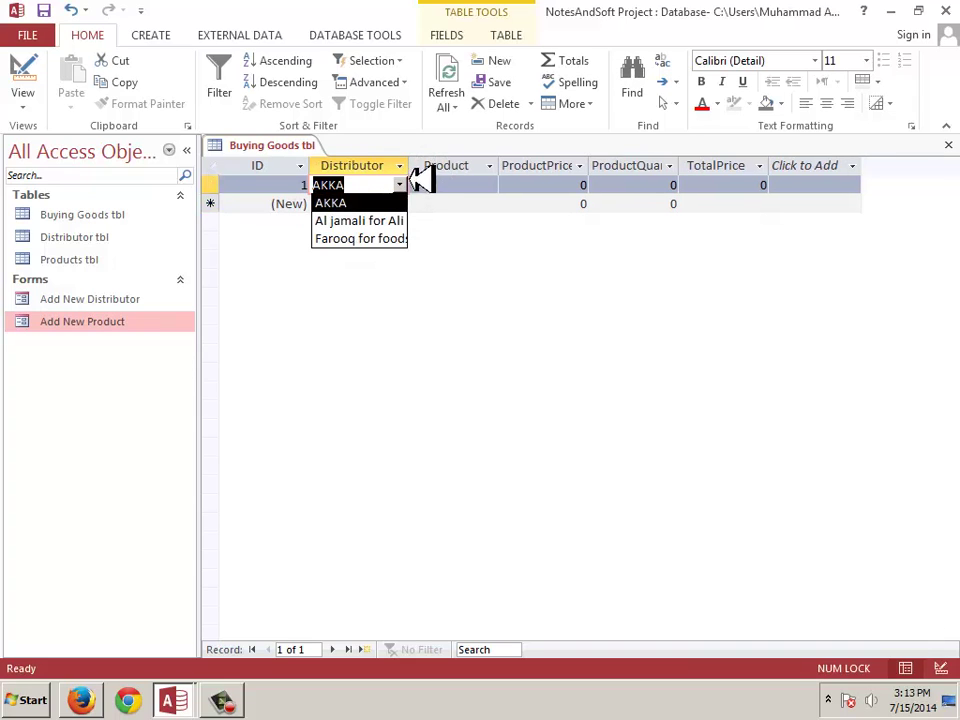
{"action": "left_click", "coordinate": [489, 185]}
{"action": "left_click", "coordinate": [489, 186]}
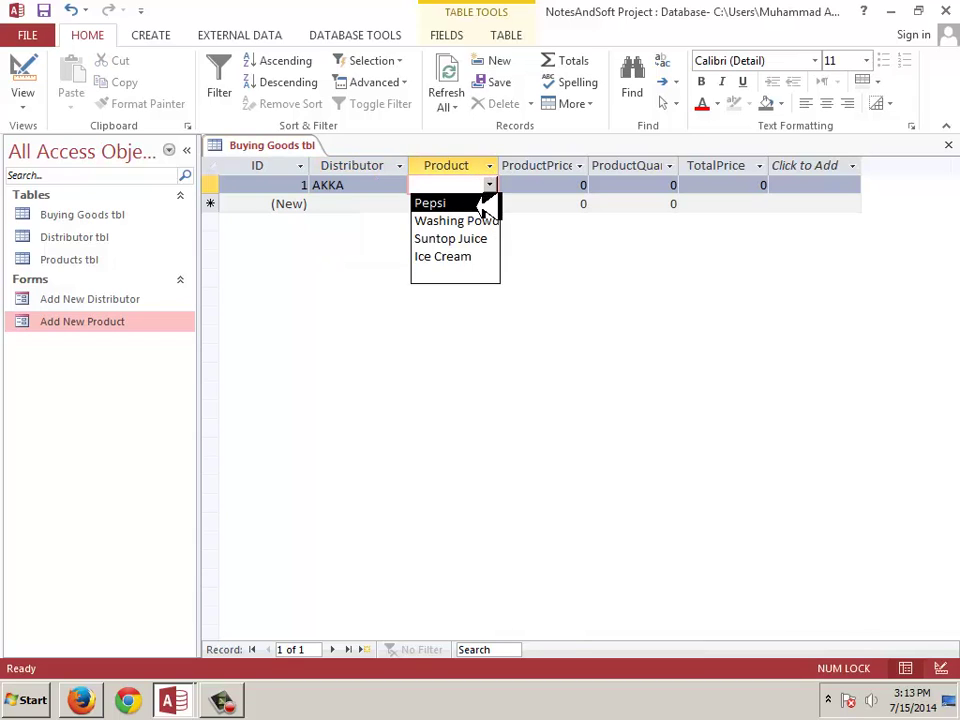
{"action": "left_click", "coordinate": [491, 201]}
Set the Pepsi record's ProductPrice to 2 and its ProductQuantity to 100
{"action": "left_click", "coordinate": [570, 185]}
{"action": "left_click_drag", "start_coordinate": [574, 185], "coordinate": [615, 185]}
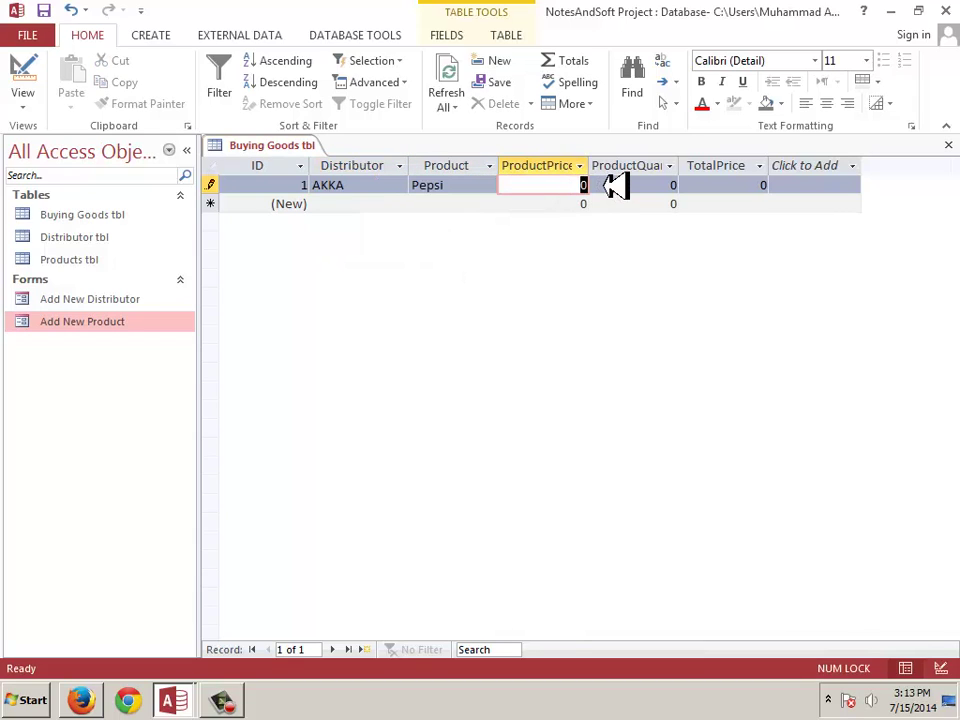
{"action": "type", "text": "2"}
{"action": "left_click", "coordinate": [642, 180]}
{"action": "left_click_drag", "start_coordinate": [693, 170], "coordinate": [709, 190]}
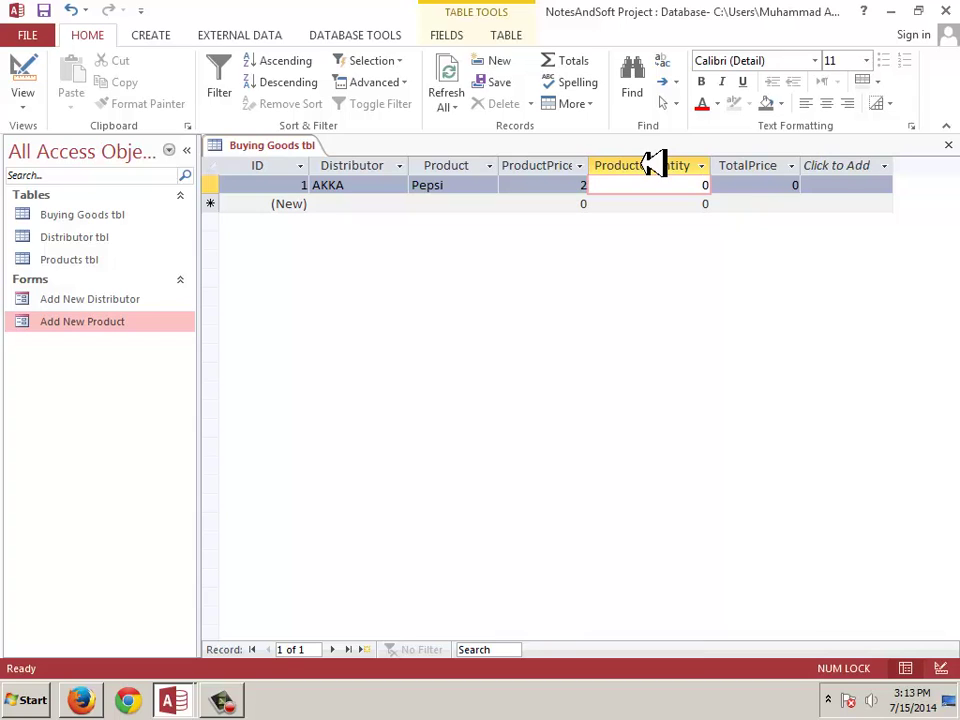
{"action": "left_click", "coordinate": [710, 185]}
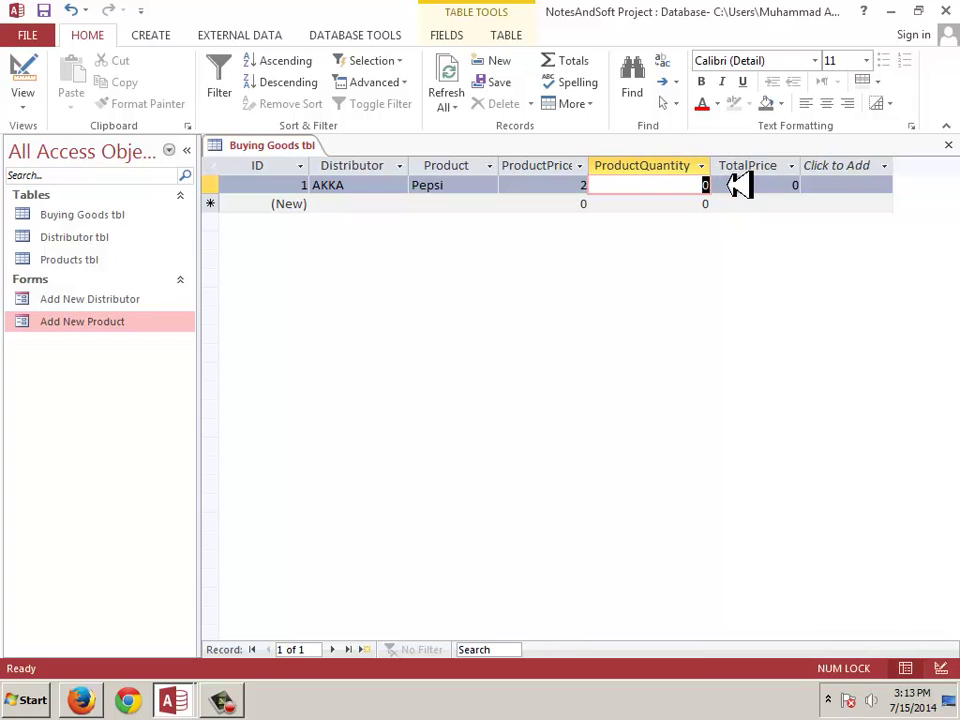
{"action": "type", "text": "100"}
Close Buying Goods tbl without saving its layout changes
{"action": "left_click", "coordinate": [463, 185]}
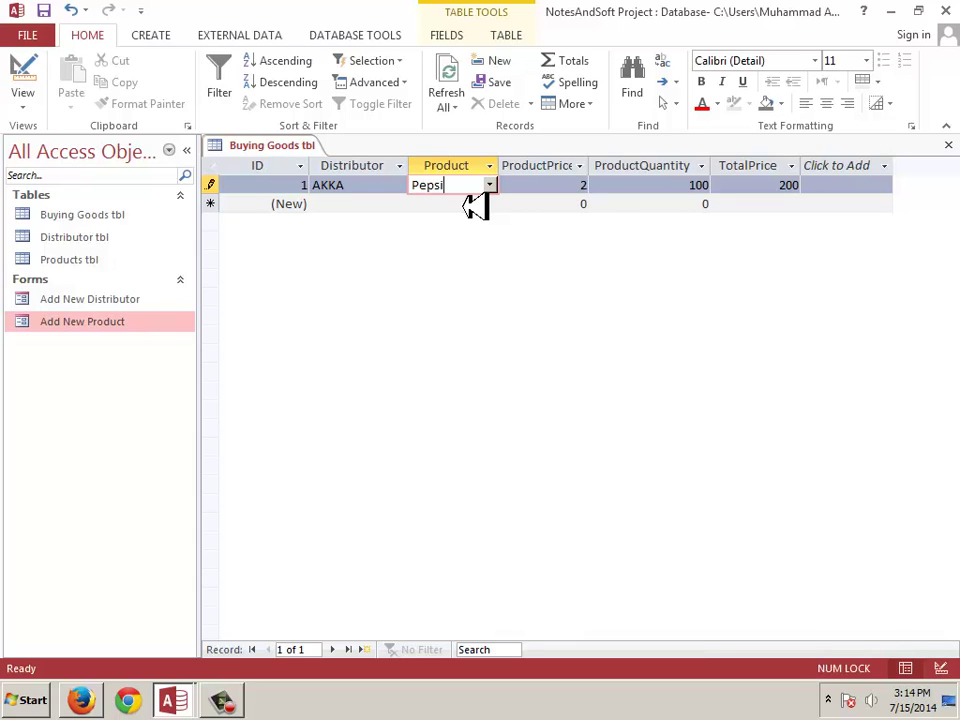
{"action": "left_click", "coordinate": [948, 145]}
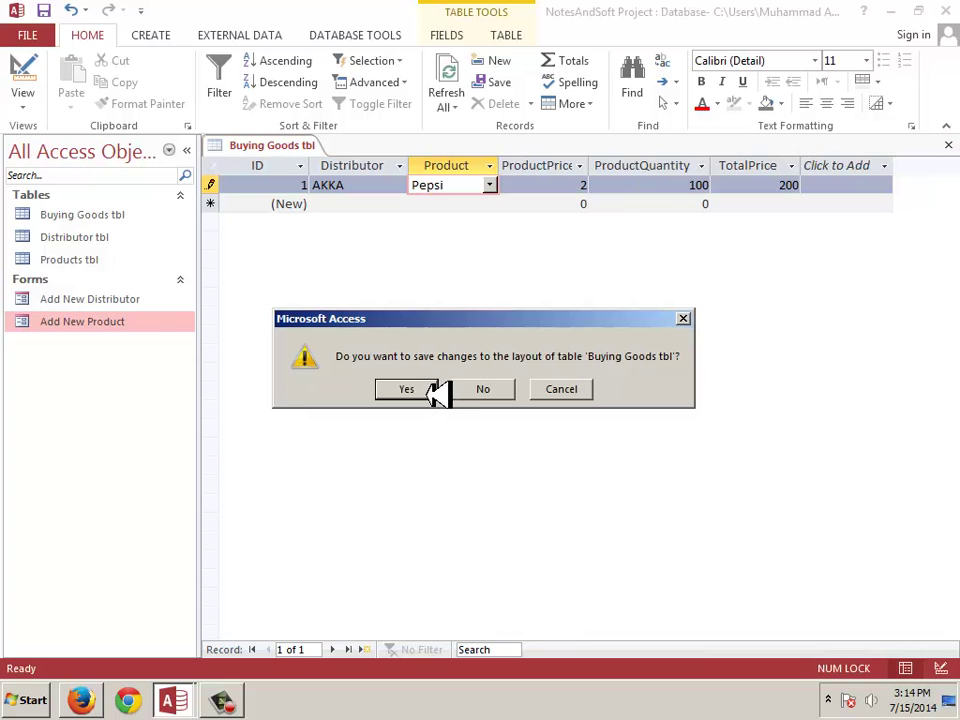
{"action": "left_click", "coordinate": [487, 389]}
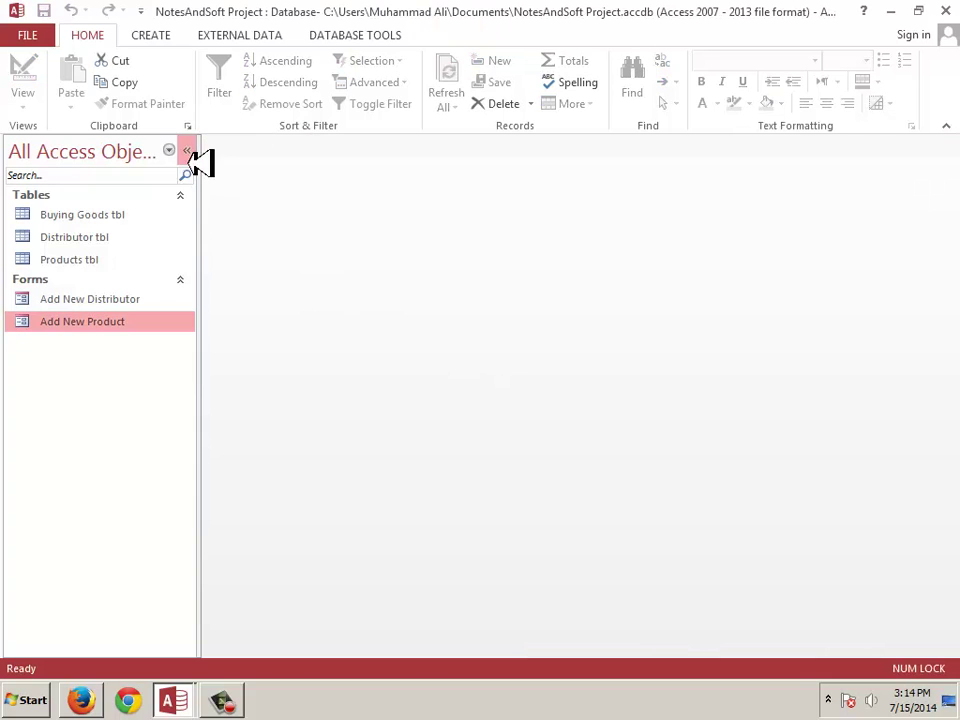
Delete the TotalPrice field from the design of Buying Goods tbl, and close the table with the change saved
{"action": "right_click", "coordinate": [93, 322]}
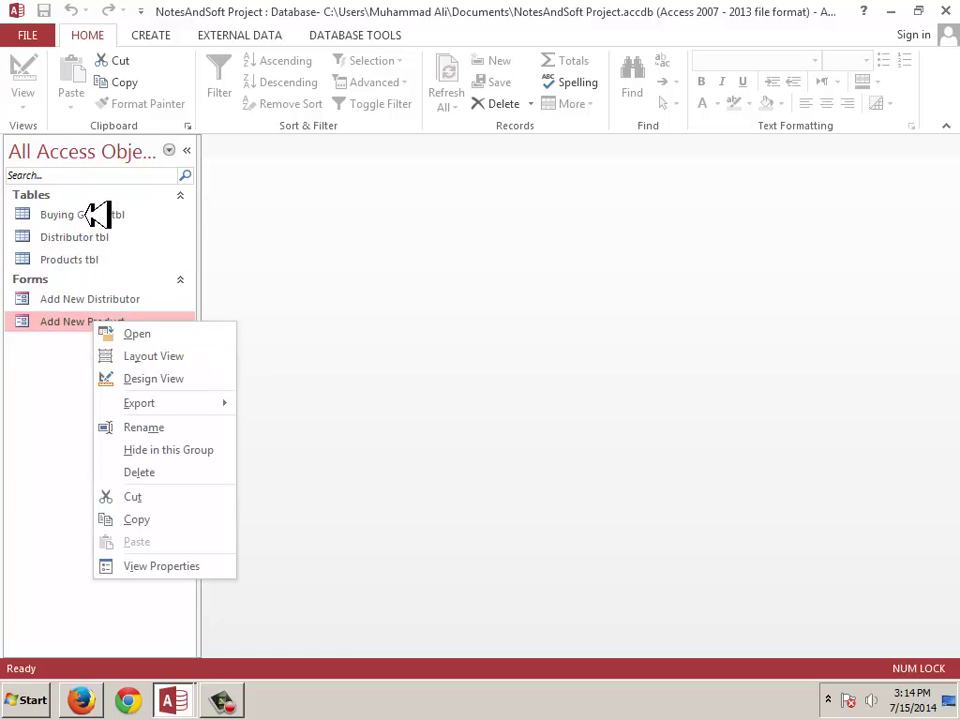
{"action": "right_click", "coordinate": [90, 214]}
{"action": "left_click", "coordinate": [150, 250]}
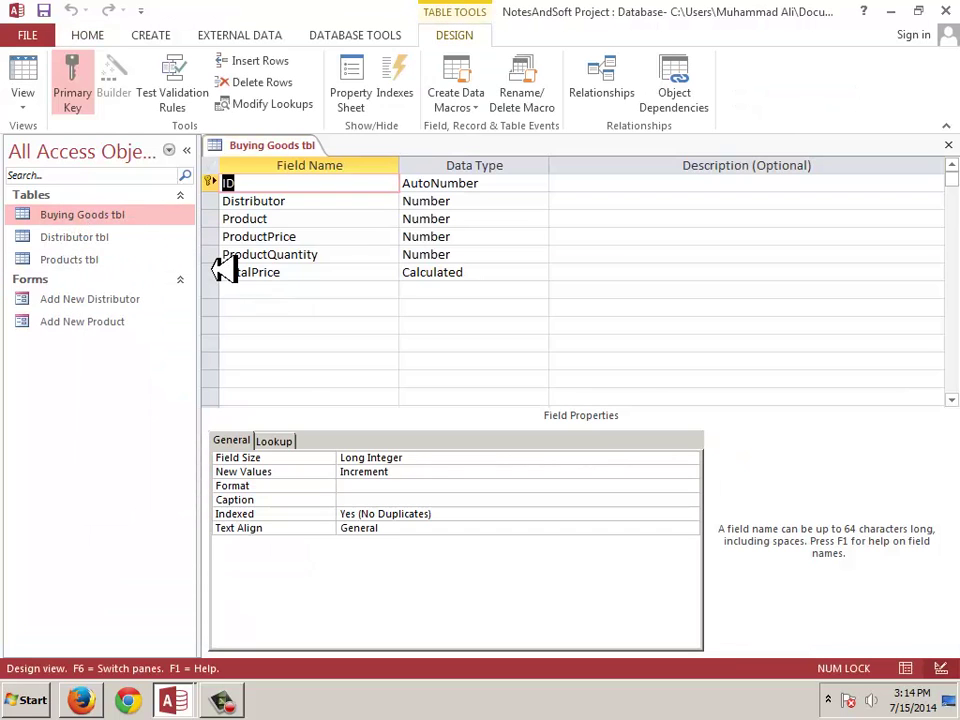
{"action": "left_click", "coordinate": [222, 271]}
{"action": "key", "text": "Delete"}
{"action": "key", "text": "Return"}
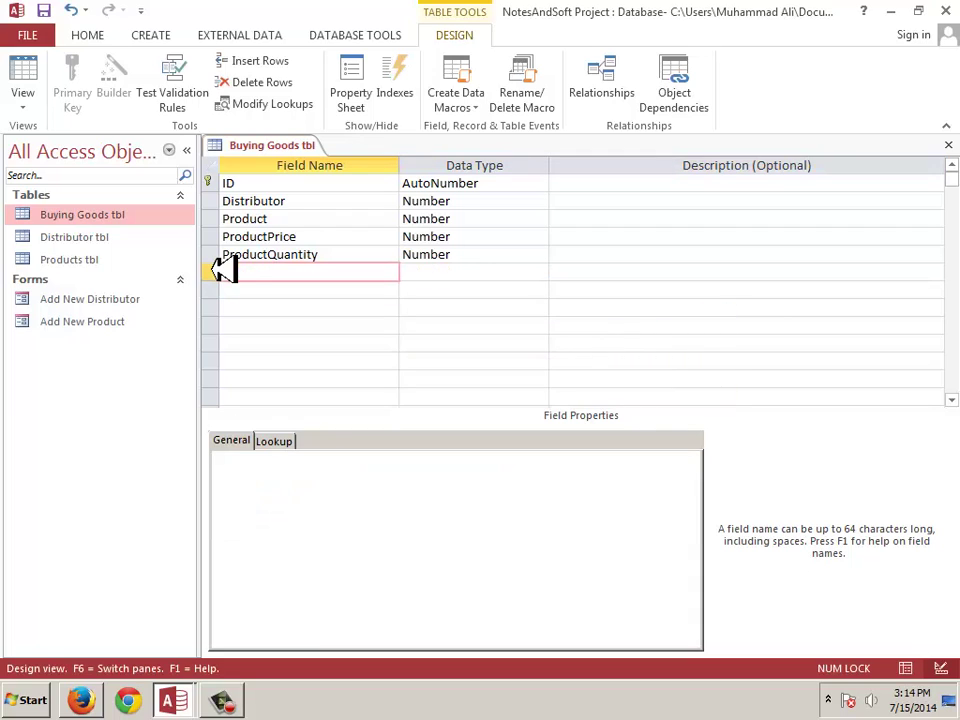
{"action": "left_click", "coordinate": [948, 145]}
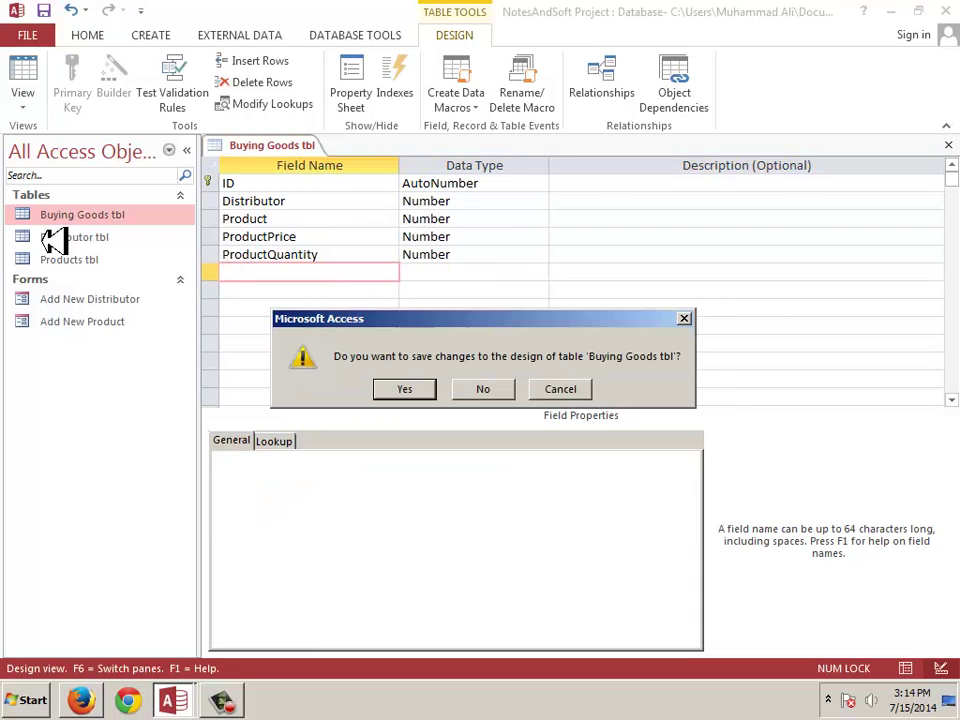
{"action": "left_click", "coordinate": [398, 386]}
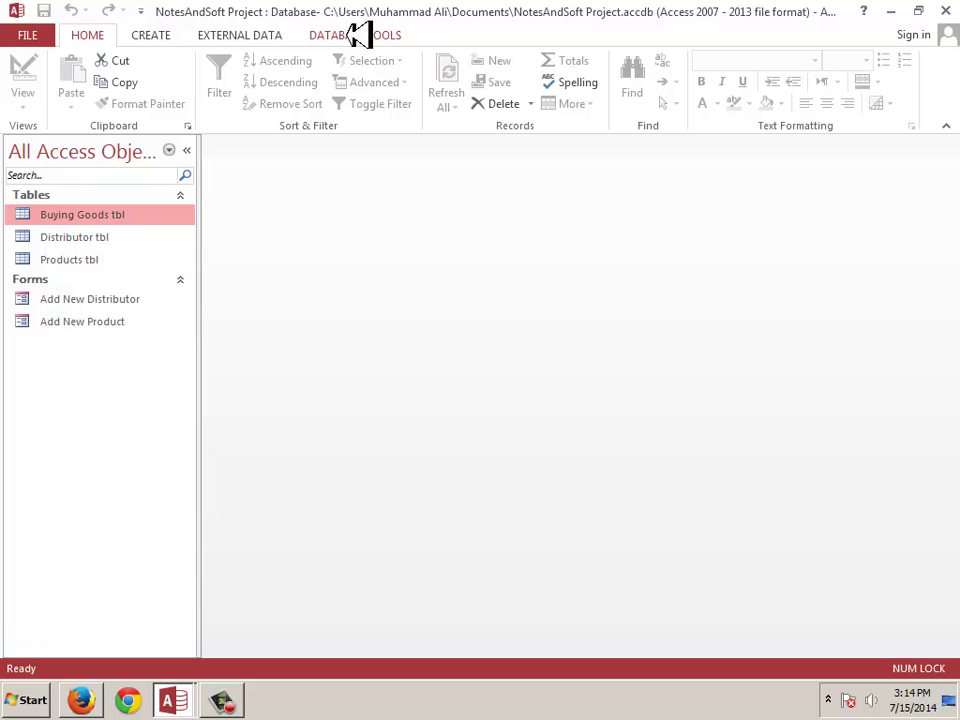
Design a query with all the fields of Buying Goods tbl plus a calculated column =[productPrice]*[ProductQuantity]
{"action": "left_click", "coordinate": [357, 35]}
{"action": "left_click", "coordinate": [150, 35]}
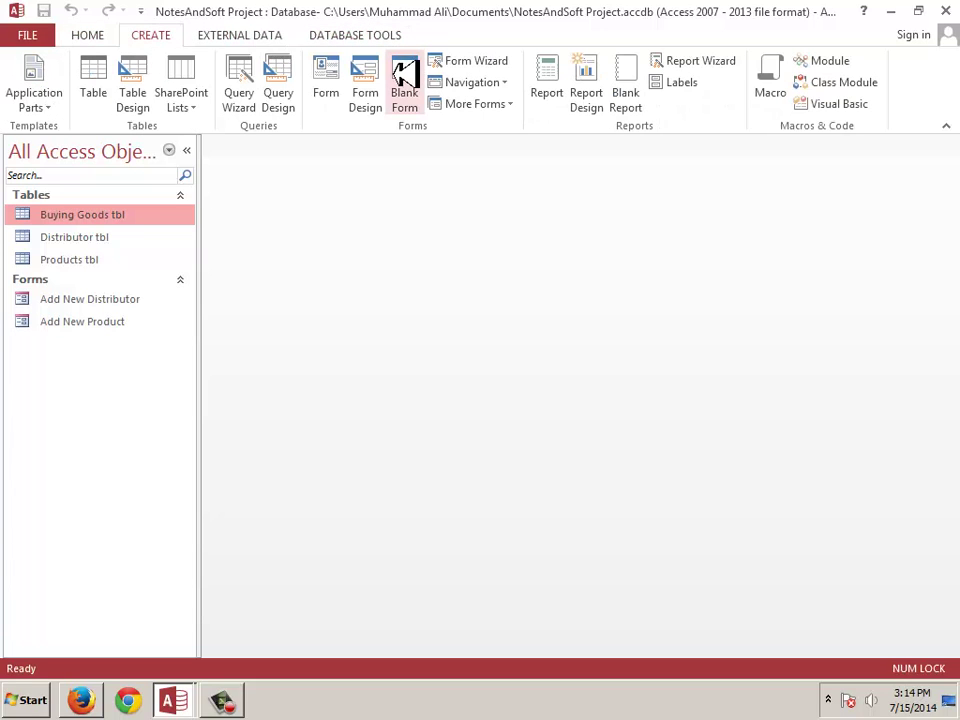
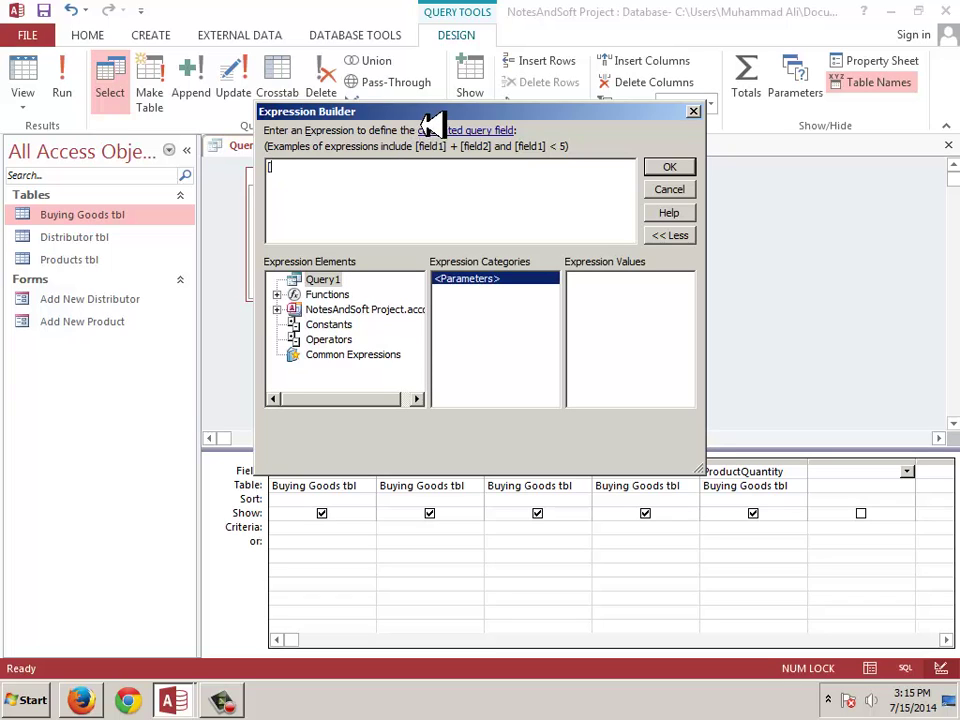
{"action": "left_click_drag", "start_coordinate": [436, 112], "coordinate": [445, 63]}
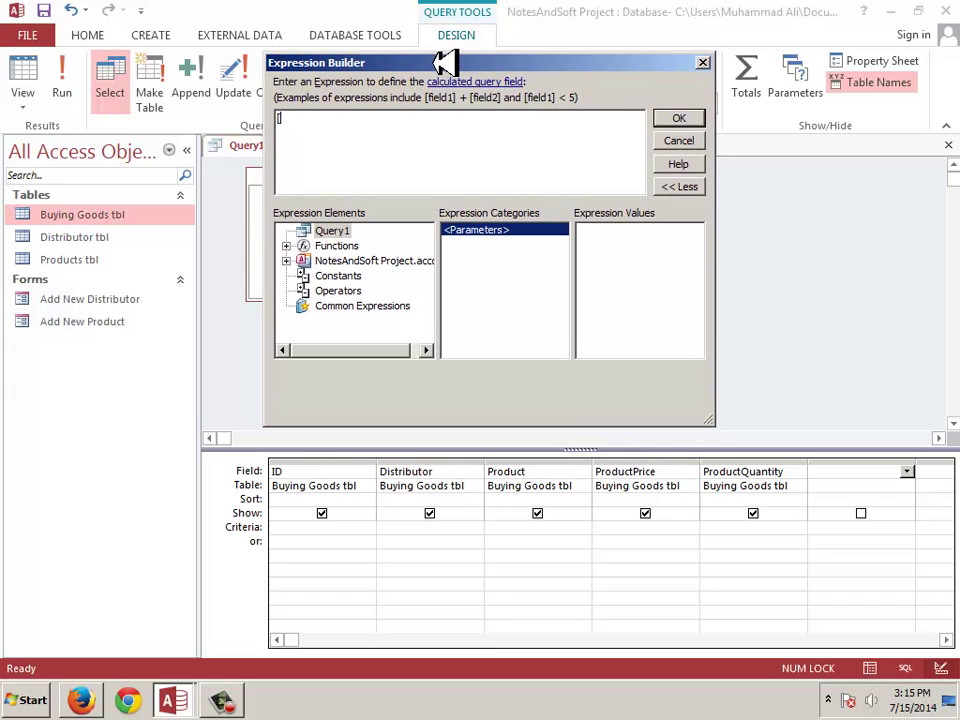
{"action": "type", "text": "p"}
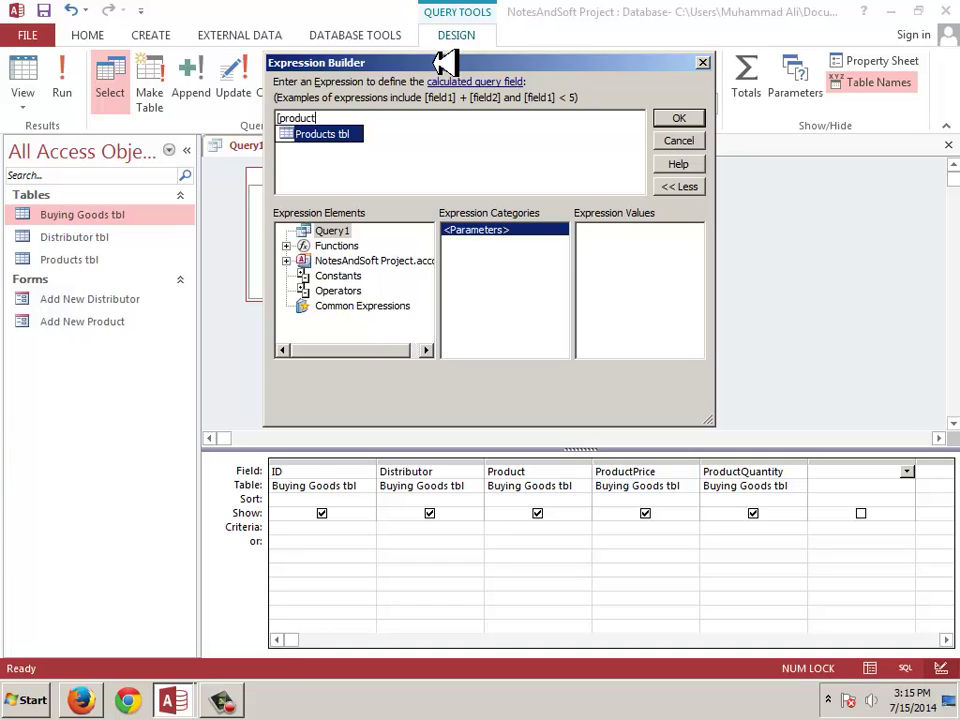
{"action": "type", "text": "roduct"}
{"action": "key", "text": "Caps_Lock"}
{"action": "type", "text": "P"}
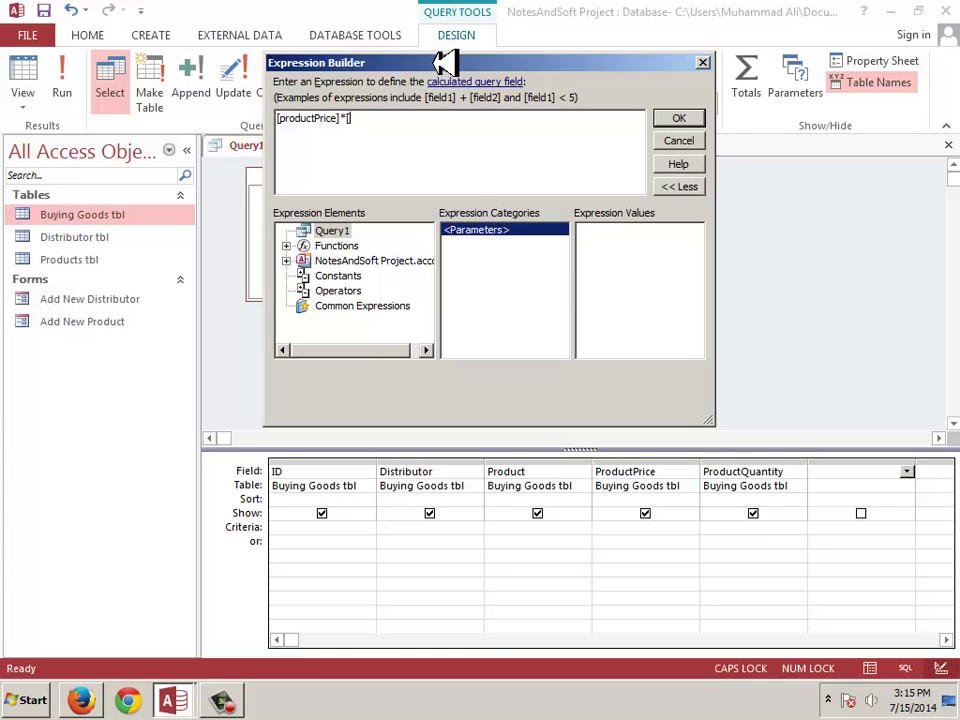
{"action": "type", "text": "Pro"}
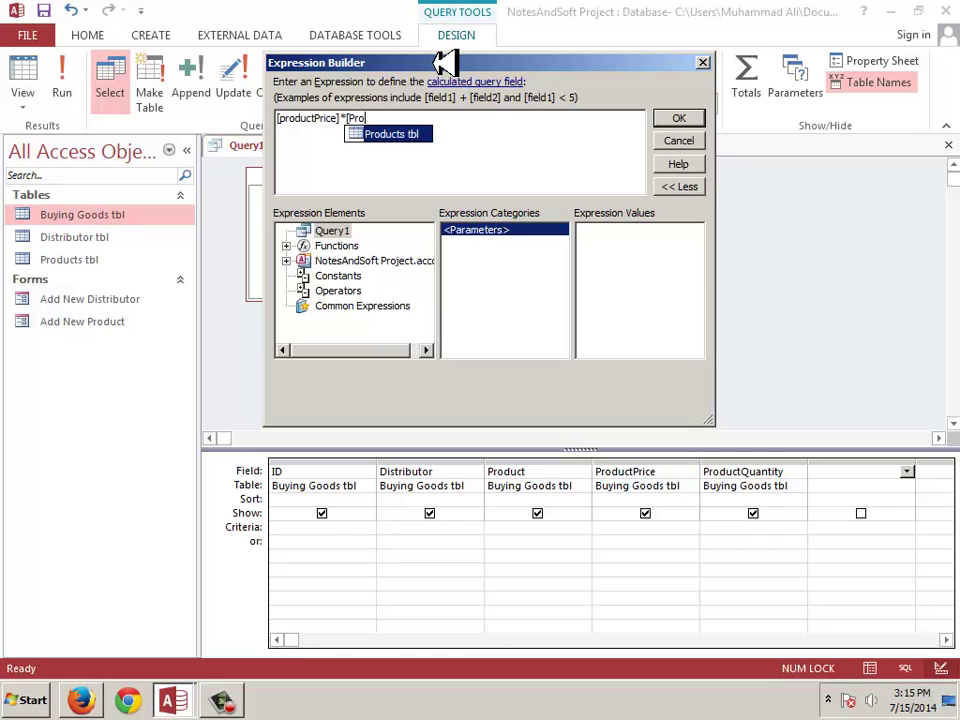
{"action": "type", "text": "ductQuantity"}
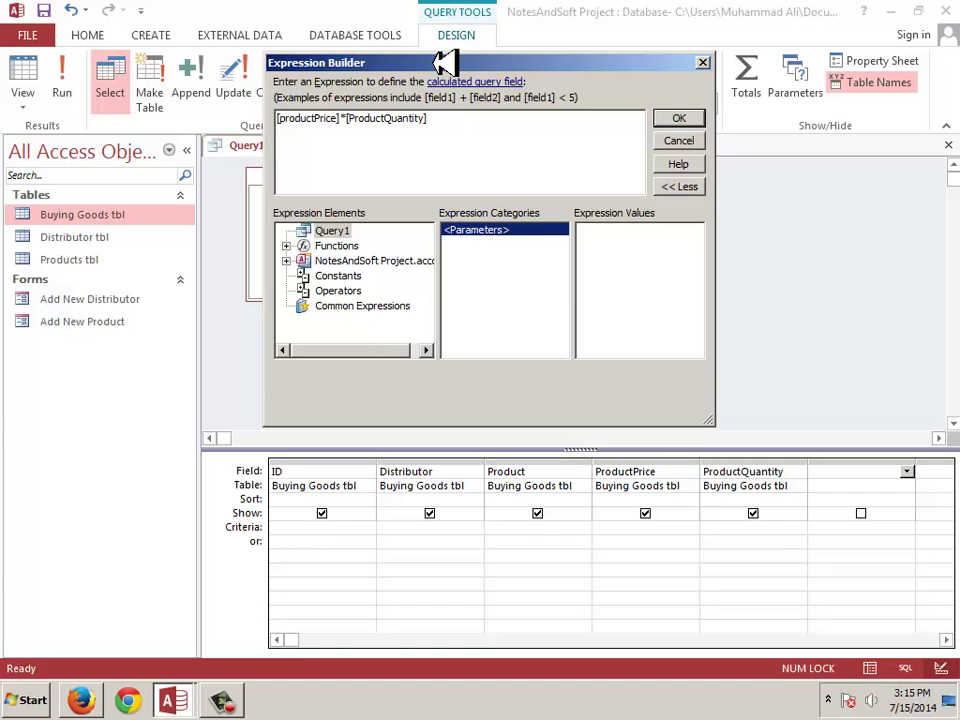
{"action": "type", "text": "="}
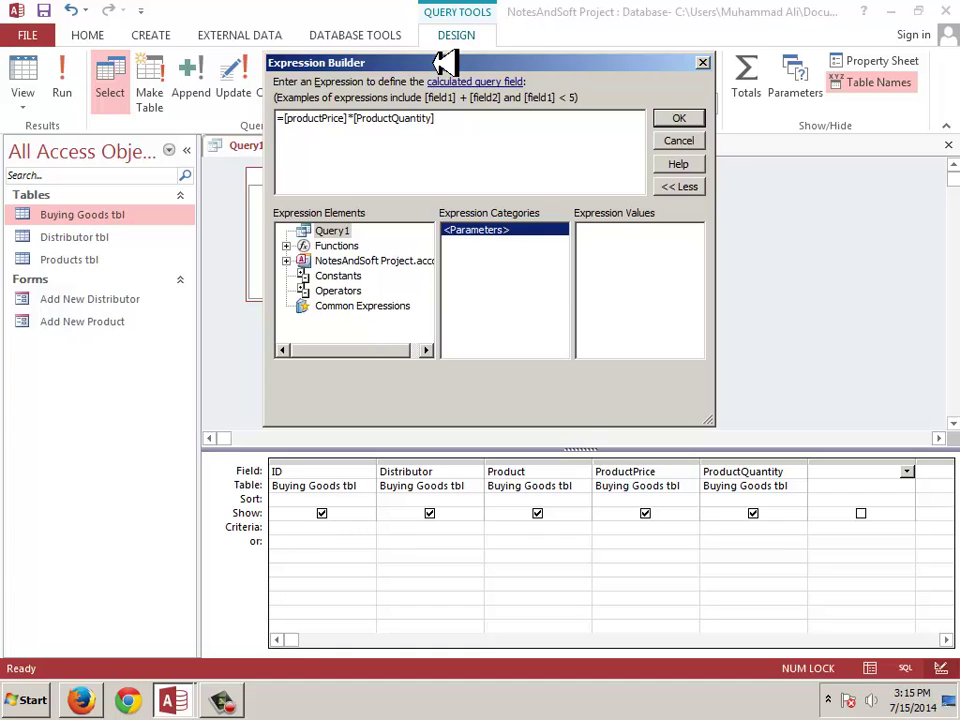
{"action": "left_click", "coordinate": [682, 120]}
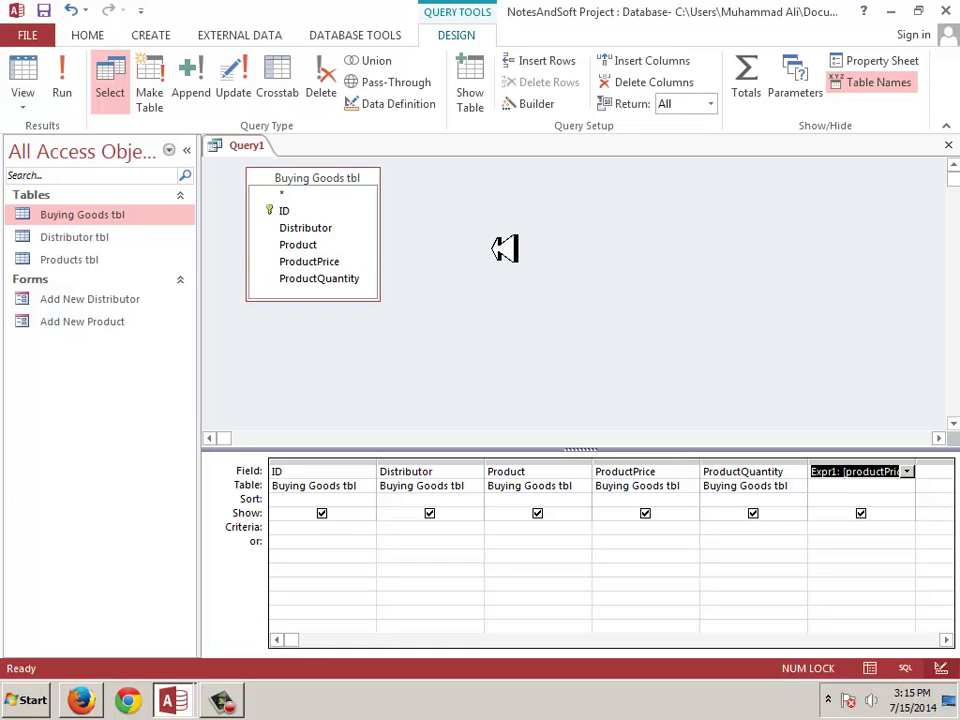
Save the new query as BG qry and close it
{"action": "key", "text": "ctrl+s"}
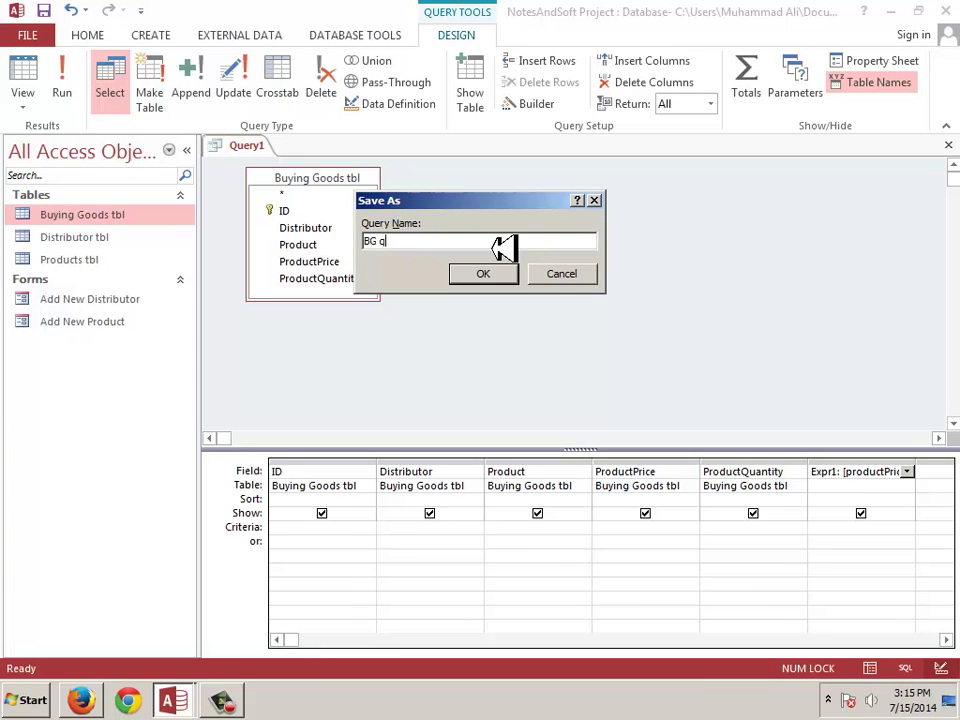
{"action": "key", "text": "Return"}
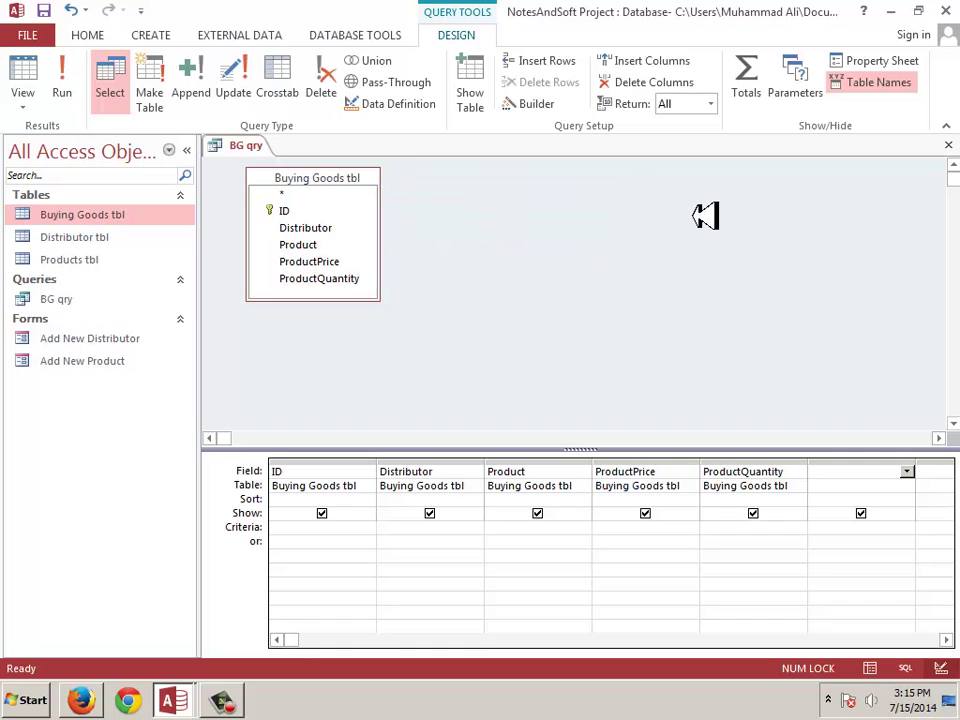
{"action": "left_click", "coordinate": [950, 145]}
{"action": "left_click", "coordinate": [950, 145]}
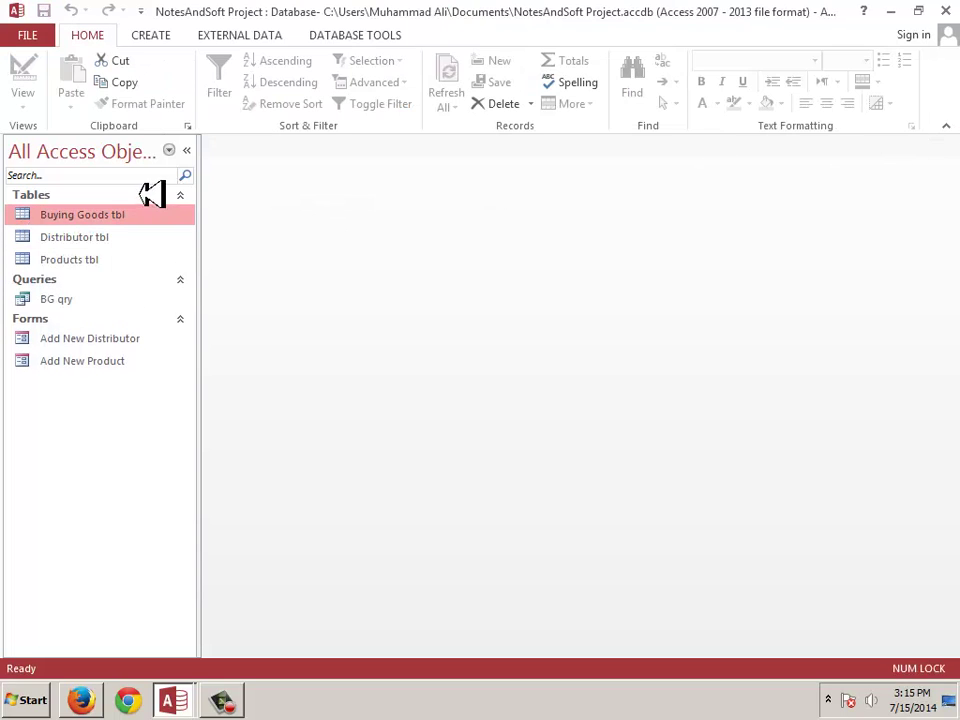
Open BG qry and check the calculated Expr1 column against the price and quantity of the Pepsi record, and close the query
{"action": "left_click", "coordinate": [88, 298]}
{"action": "double_click", "coordinate": [88, 298]}
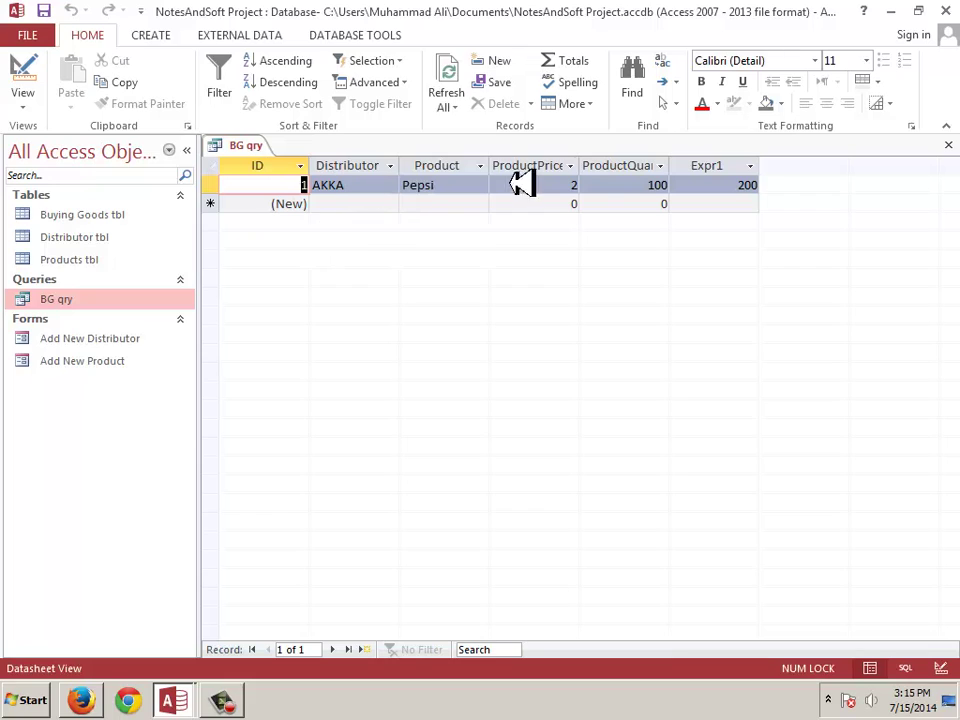
{"action": "left_click", "coordinate": [760, 184]}
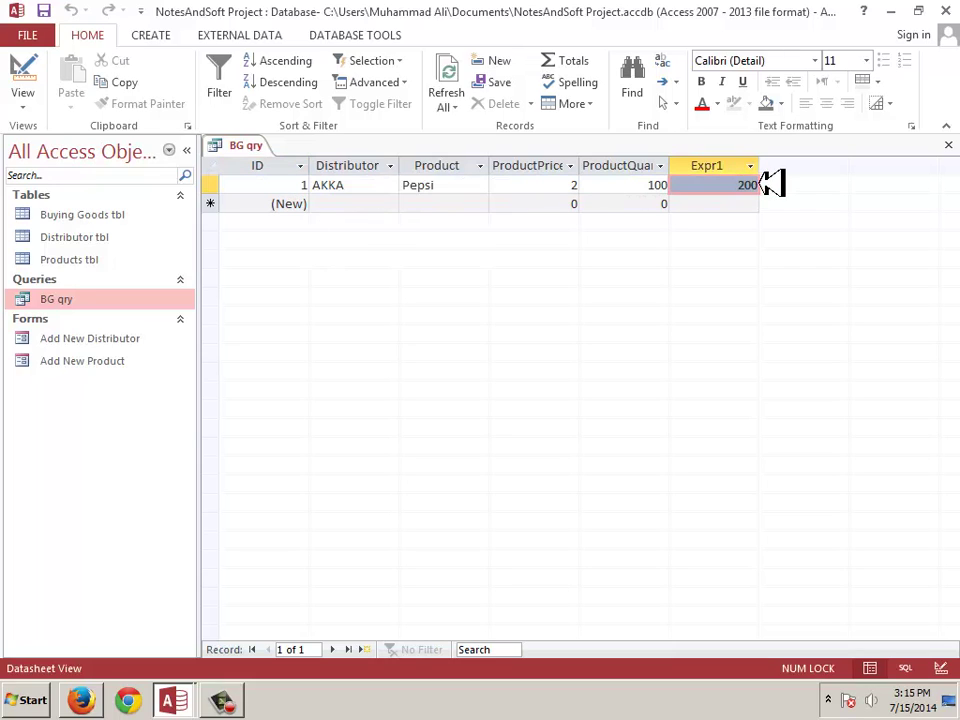
{"action": "left_click", "coordinate": [731, 166]}
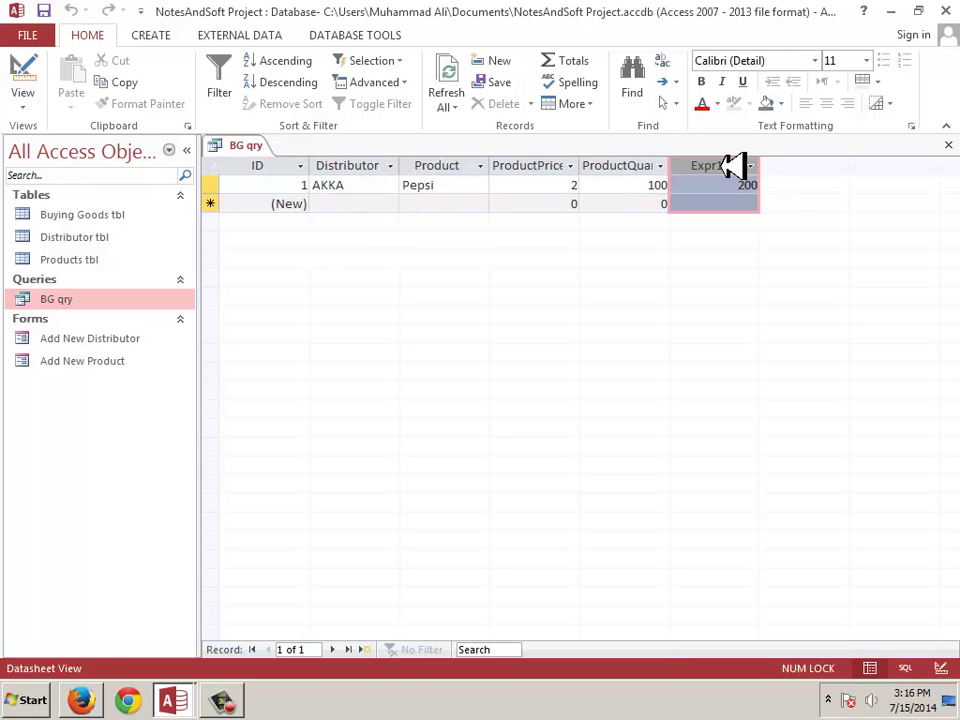
{"action": "left_click", "coordinate": [946, 145]}
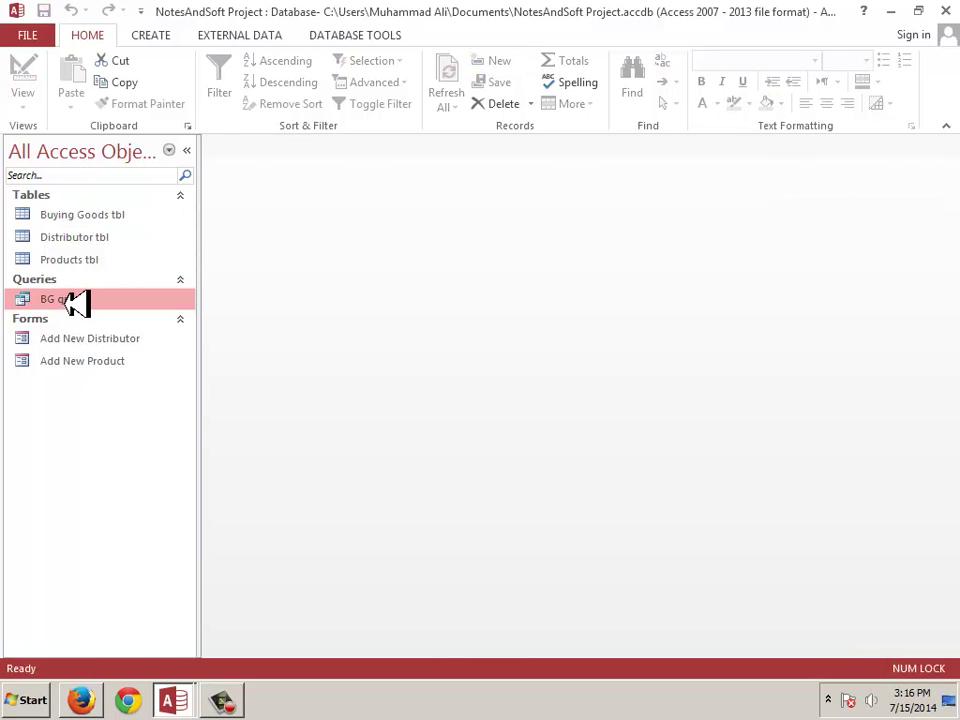
{"action": "double_click", "coordinate": [90, 297]}
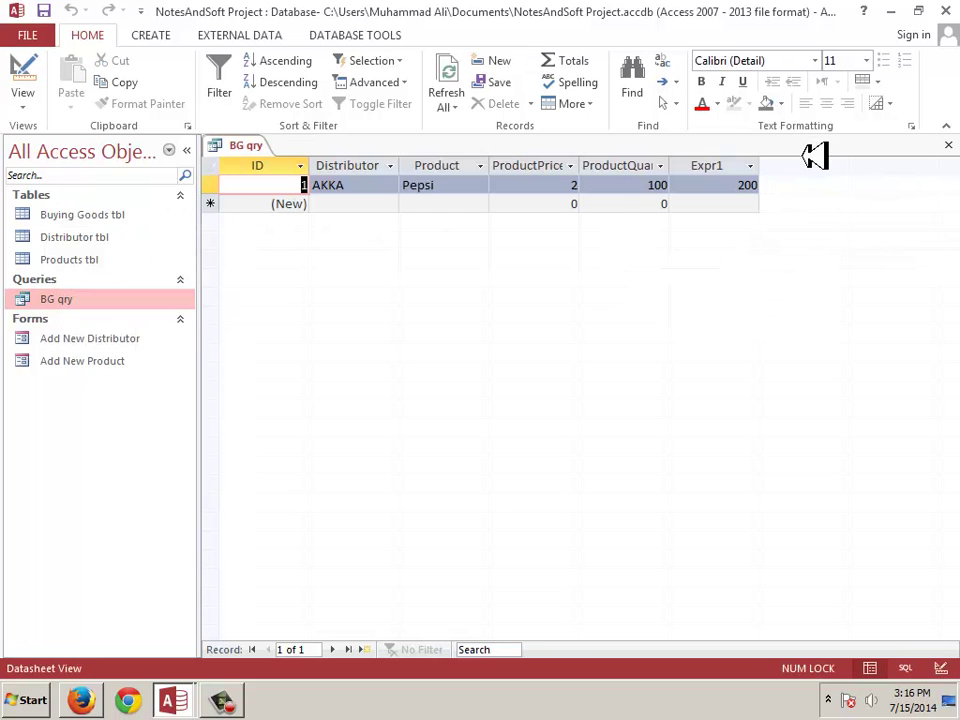
{"action": "left_click", "coordinate": [738, 170]}
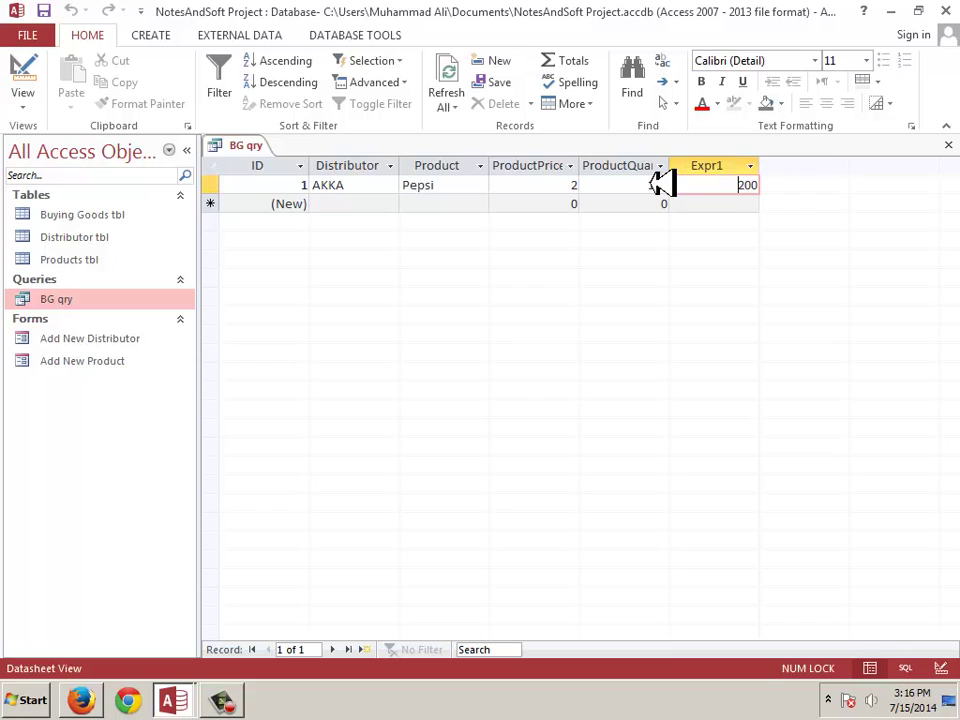
{"action": "left_click_drag", "start_coordinate": [660, 185], "coordinate": [742, 180]}
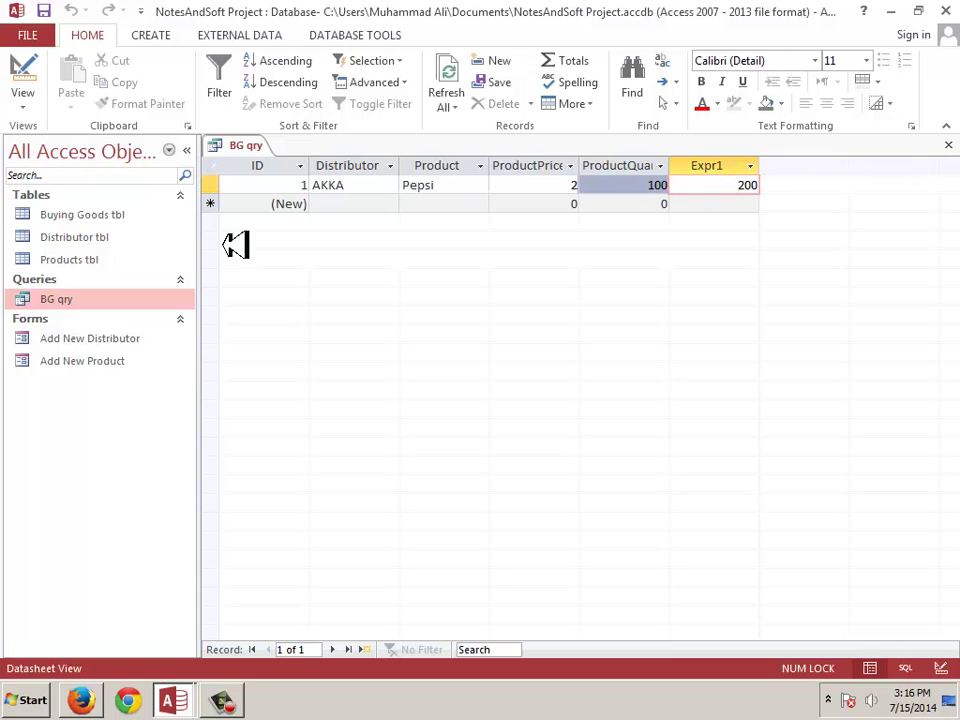
{"action": "left_click", "coordinate": [948, 146]}
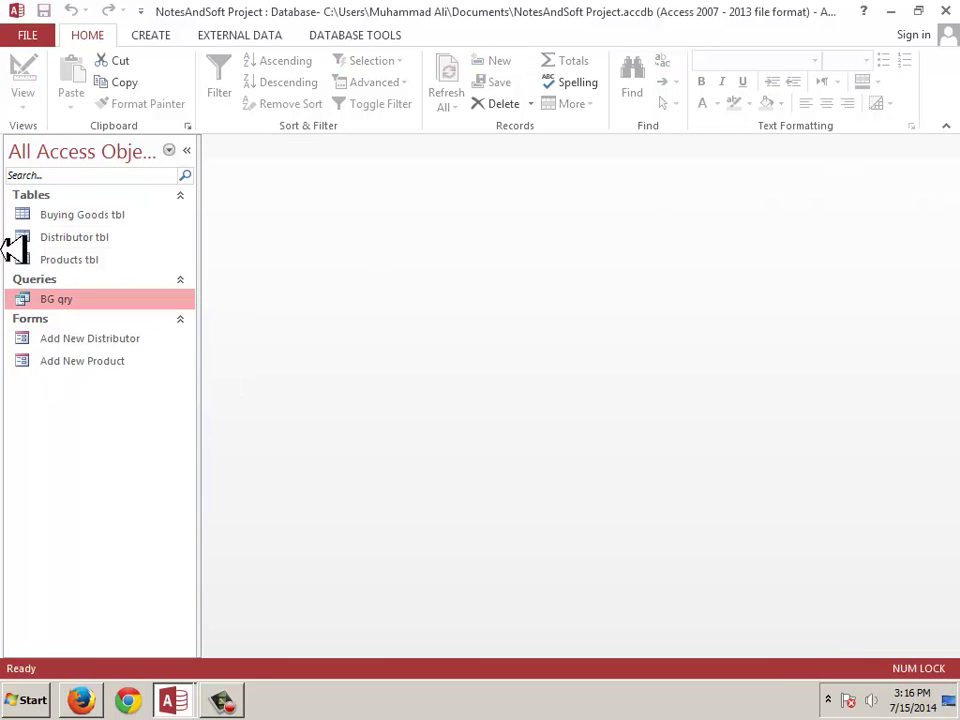
{"action": "double_click", "coordinate": [57, 298]}
{"action": "left_click", "coordinate": [948, 146]}
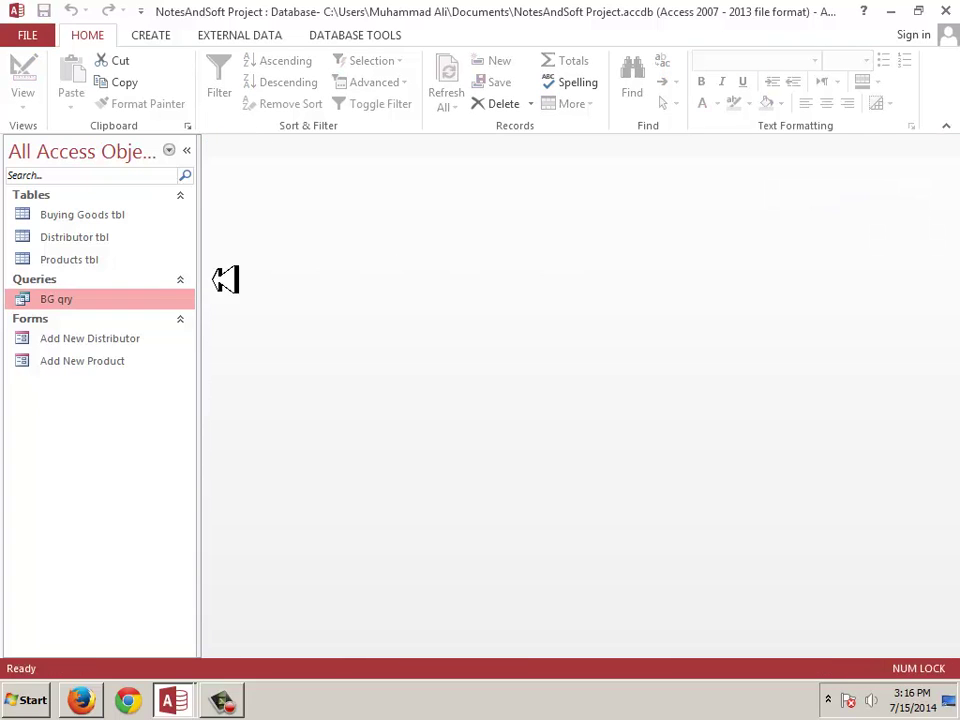
Create a form from BG qry and show it in Design View with the Navigation Pane collapsed
{"action": "left_click", "coordinate": [133, 260]}
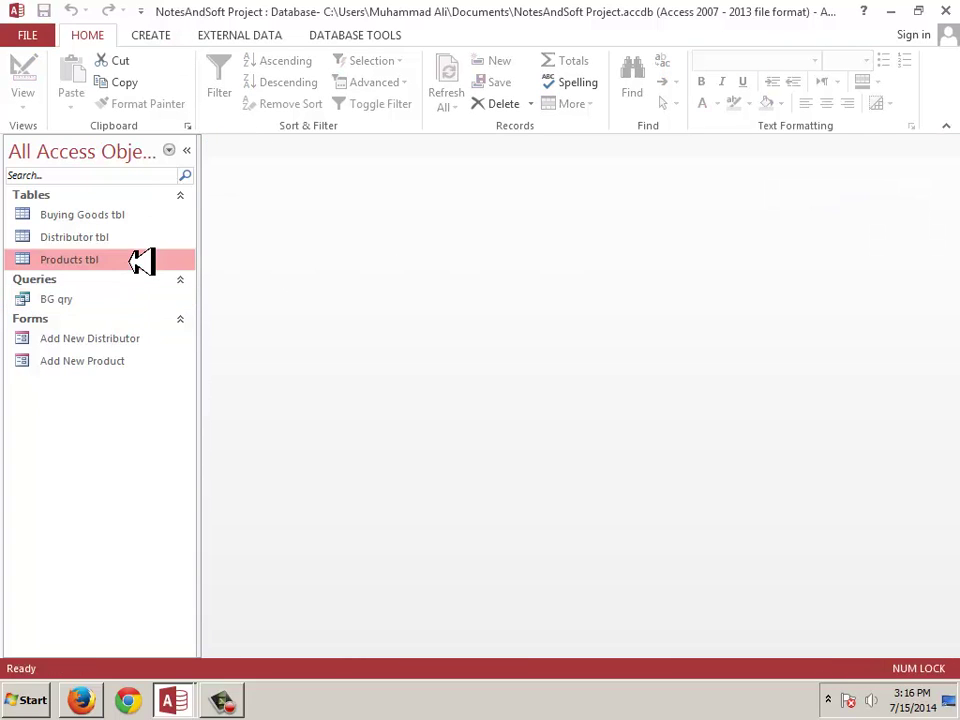
{"action": "left_click", "coordinate": [122, 297]}
{"action": "left_click", "coordinate": [172, 36]}
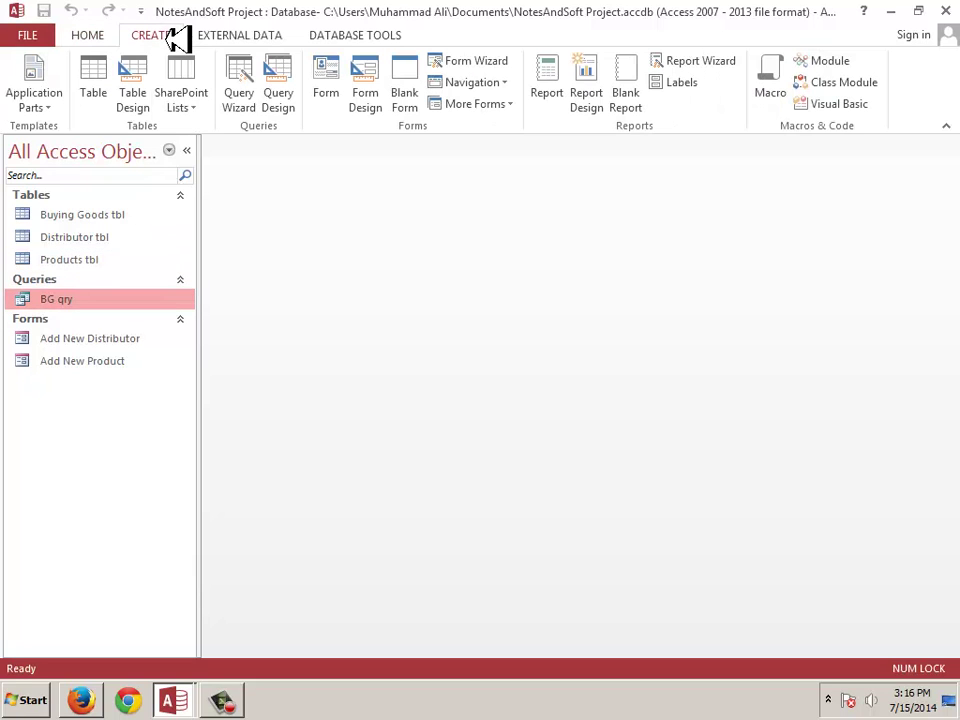
{"action": "left_click", "coordinate": [333, 86]}
{"action": "left_click", "coordinate": [188, 150]}
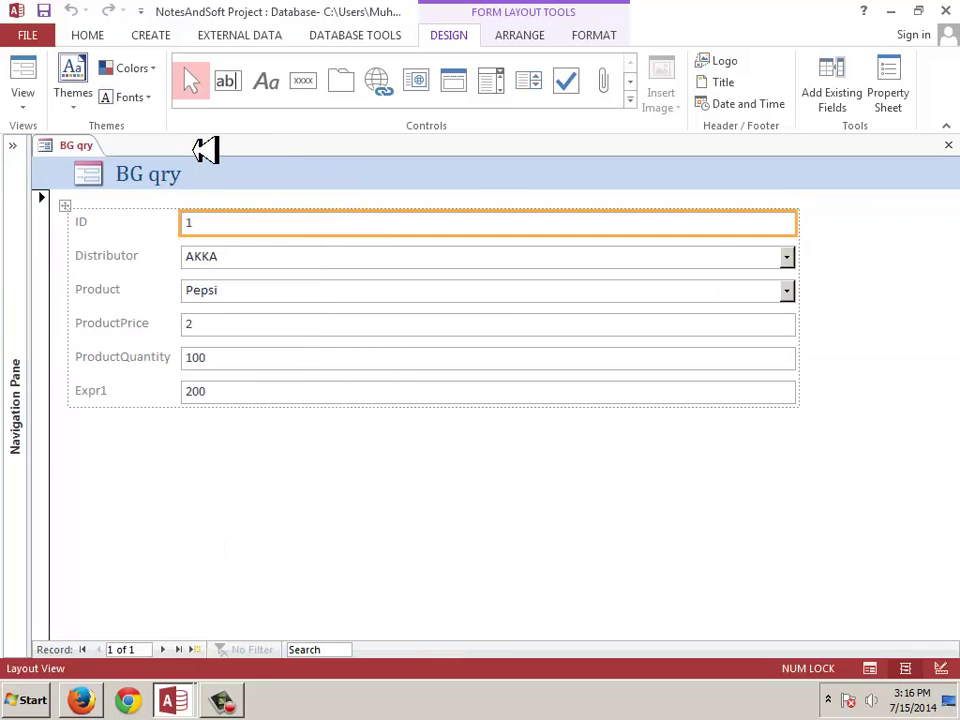
{"action": "left_click", "coordinate": [30, 100]}
{"action": "left_click", "coordinate": [60, 208]}
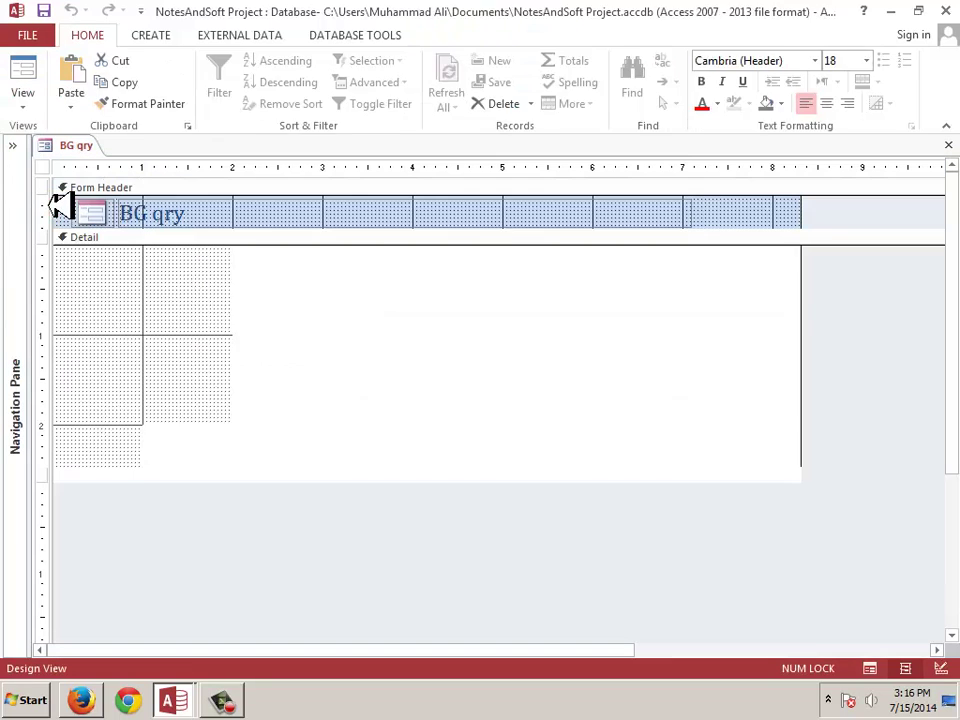
Delete the logo from the form header and change the header title to Buying Goods
{"action": "left_click", "coordinate": [112, 208]}
{"action": "key", "text": "Delete"}
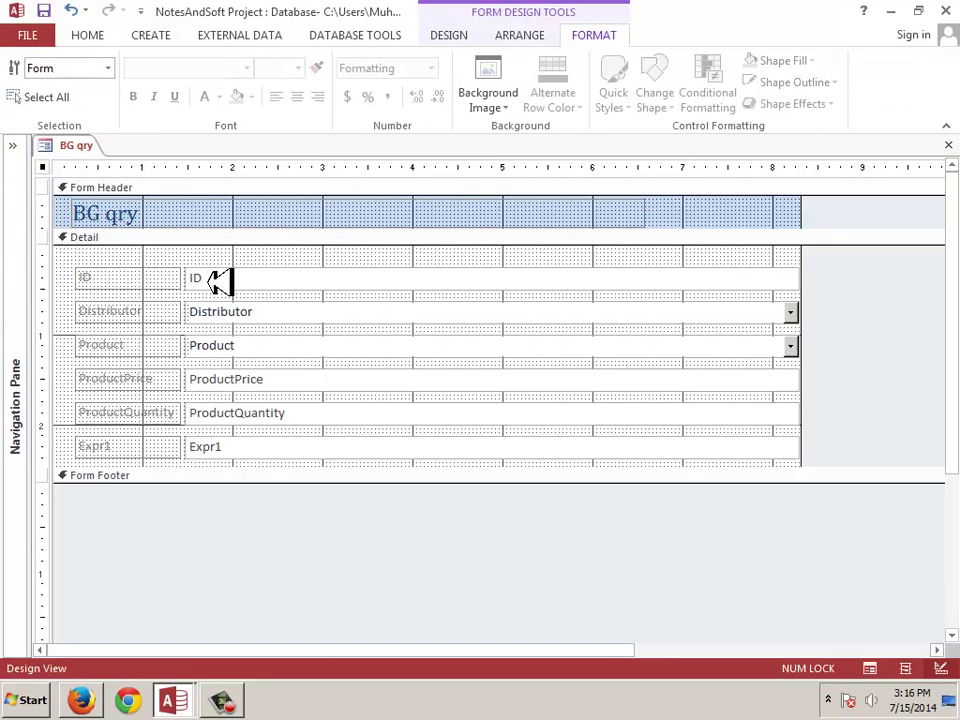
{"action": "double_click", "coordinate": [200, 211]}
{"action": "left_click_drag", "start_coordinate": [210, 213], "coordinate": [10, 213]}
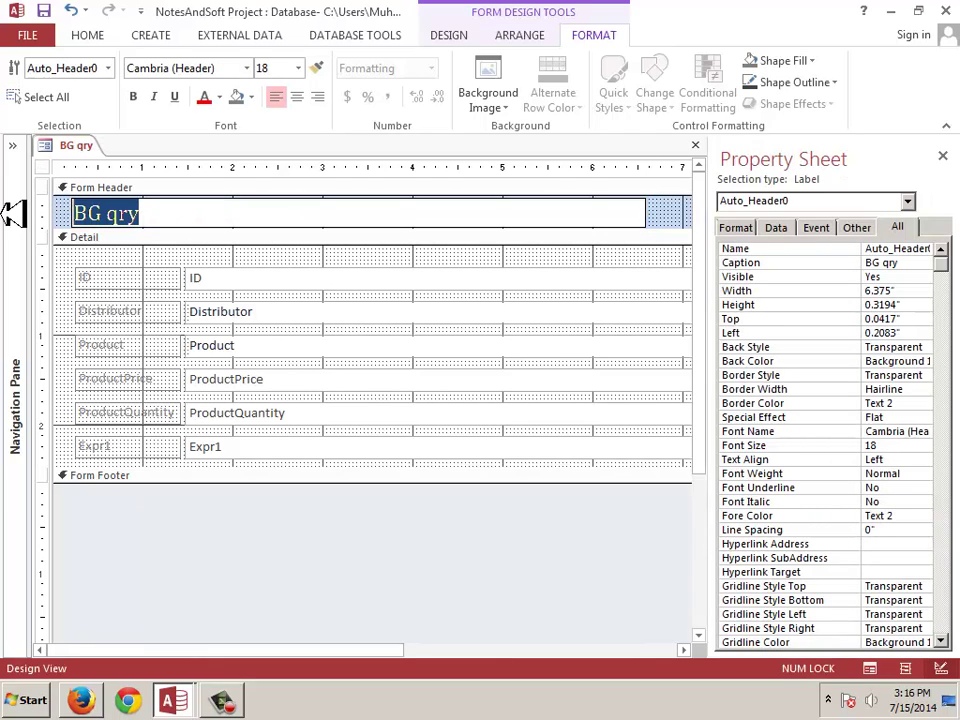
{"action": "type", "text": "B"}
{"action": "key", "text": "Caps_Lock"}
{"action": "type", "text": "uying Goods"}
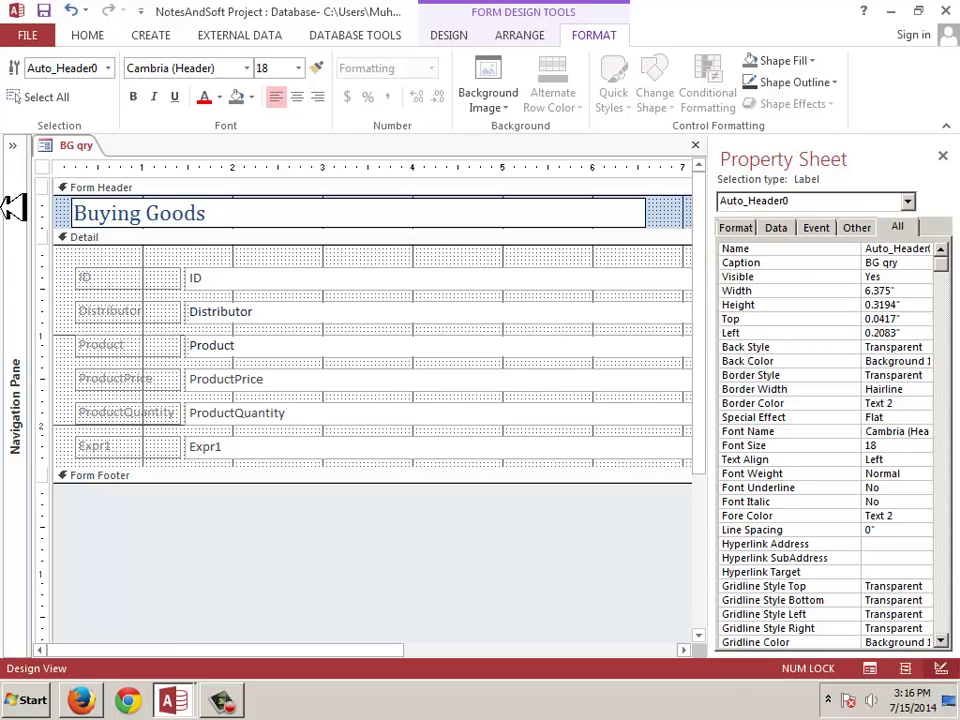
Narrow the Buying Goods title label in the form header to fit its text
{"action": "left_click", "coordinate": [68, 214]}
{"action": "left_click", "coordinate": [580, 220]}
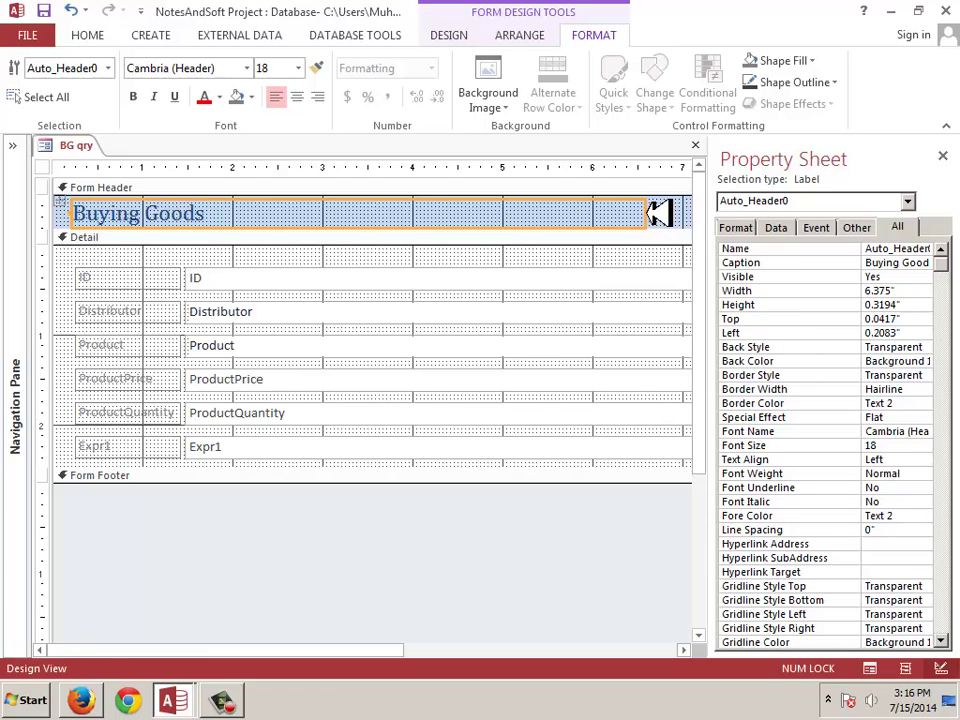
{"action": "left_click_drag", "start_coordinate": [658, 213], "coordinate": [215, 209]}
{"action": "left_click", "coordinate": [241, 209]}
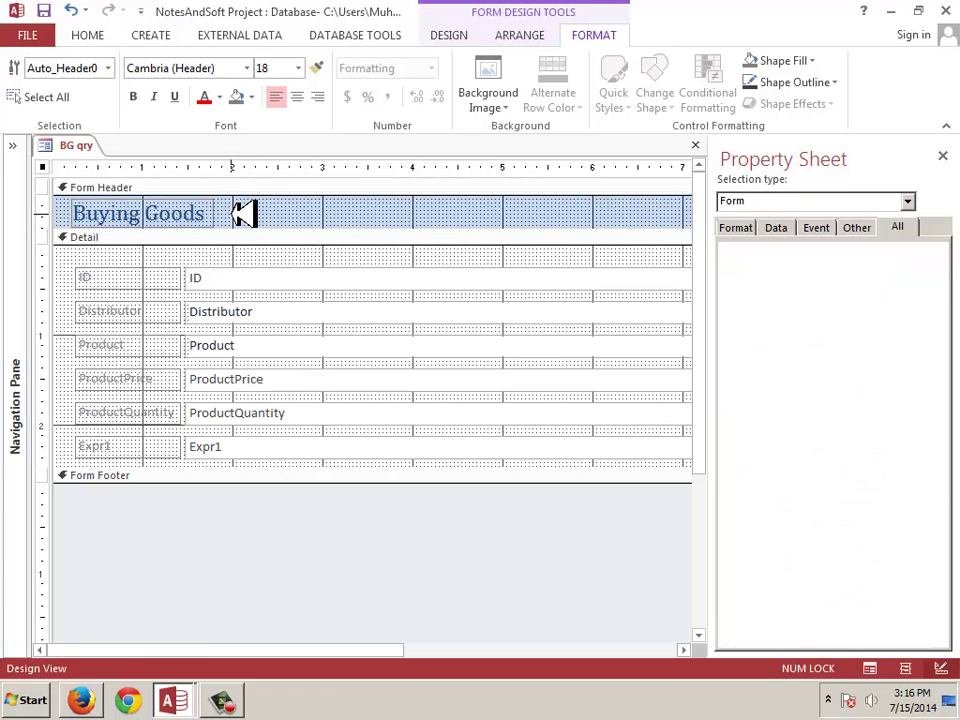
Remove the control layout from all the labels and fields in the form's Detail section so they can be arranged individually
{"action": "left_click", "coordinate": [262, 284]}
{"action": "left_click", "coordinate": [139, 257]}
{"action": "left_click", "coordinate": [108, 272]}
{"action": "left_click", "coordinate": [65, 260]}
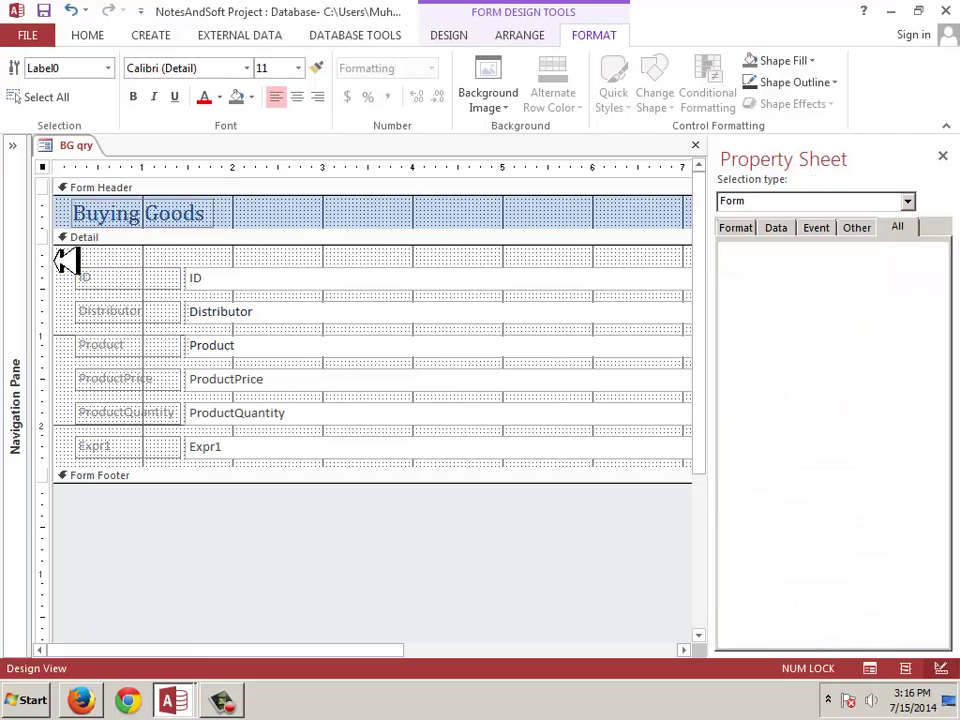
{"action": "left_click", "coordinate": [96, 274]}
{"action": "left_click_drag", "start_coordinate": [69, 253], "coordinate": [520, 465]}
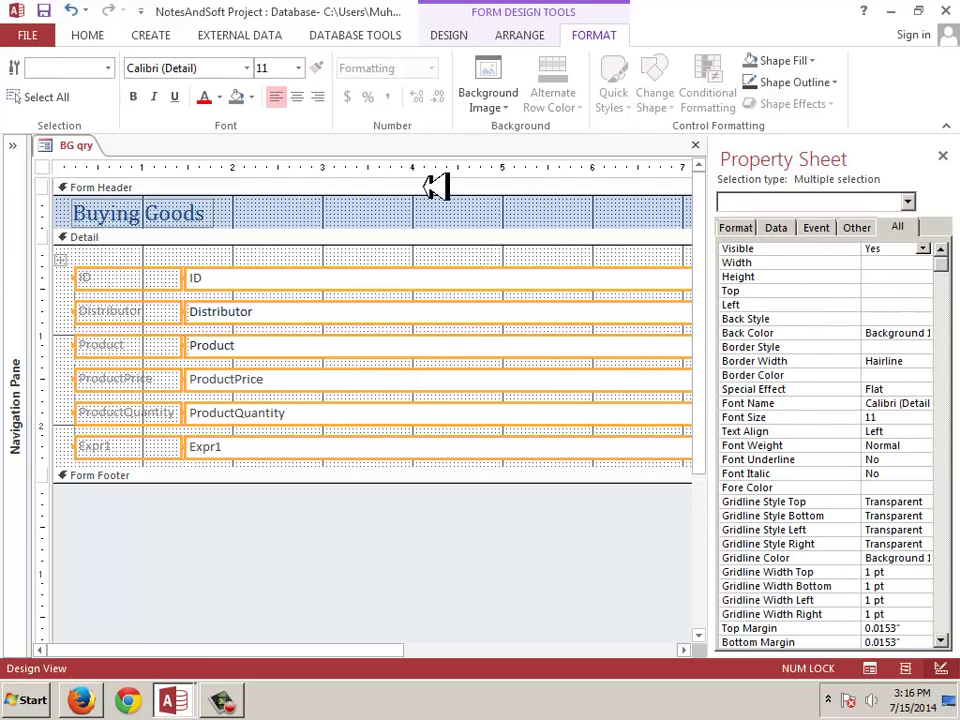
{"action": "left_click", "coordinate": [536, 38]}
{"action": "left_click", "coordinate": [462, 36]}
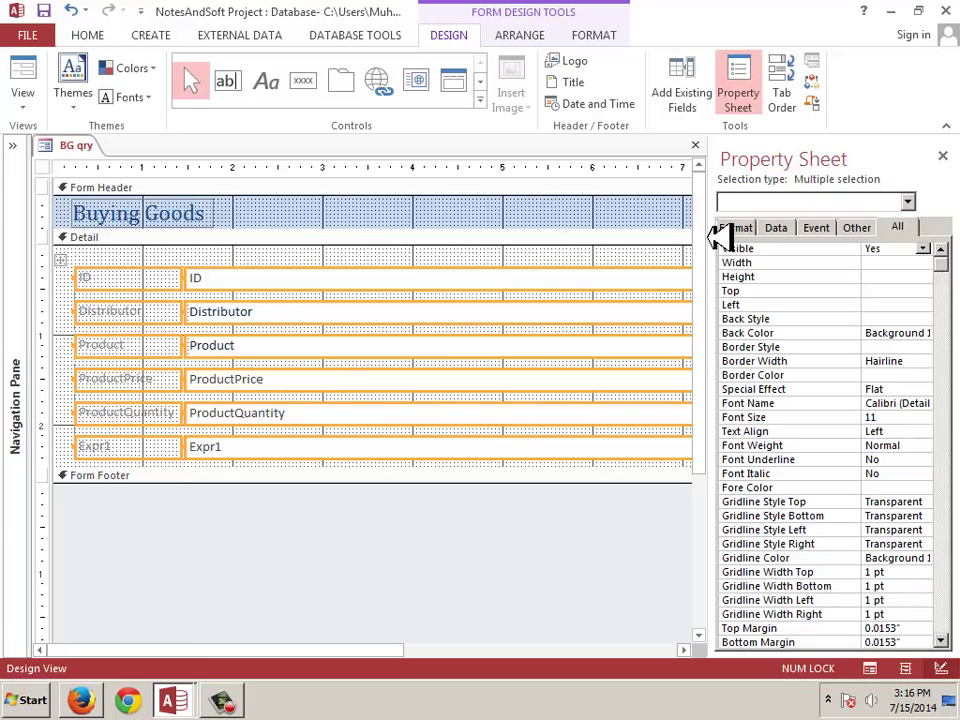
{"action": "left_click", "coordinate": [481, 100]}
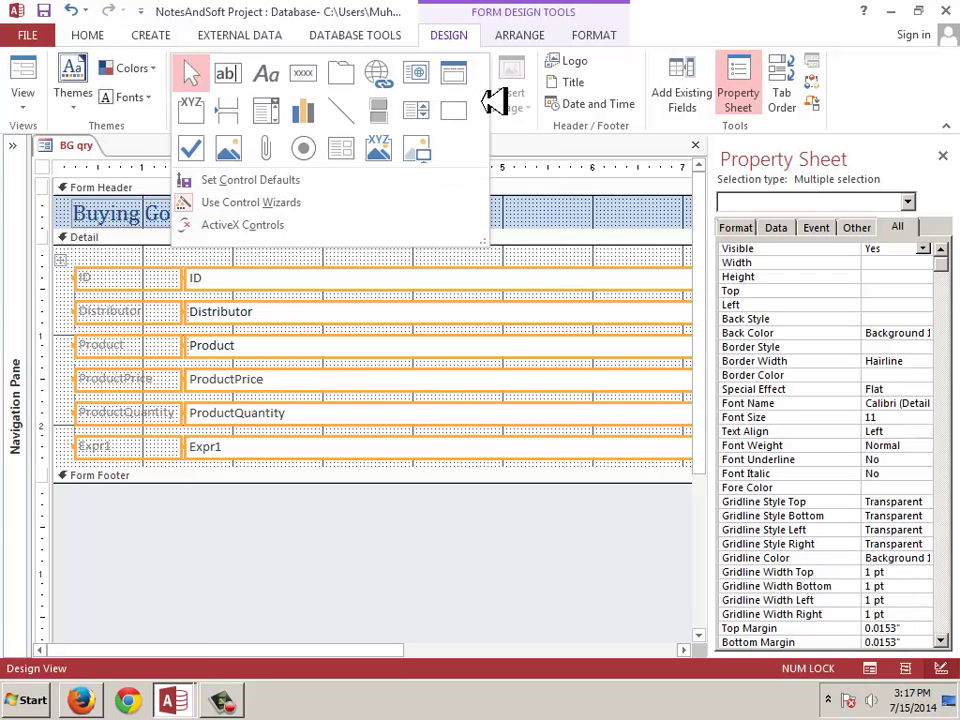
{"action": "left_click", "coordinate": [502, 14]}
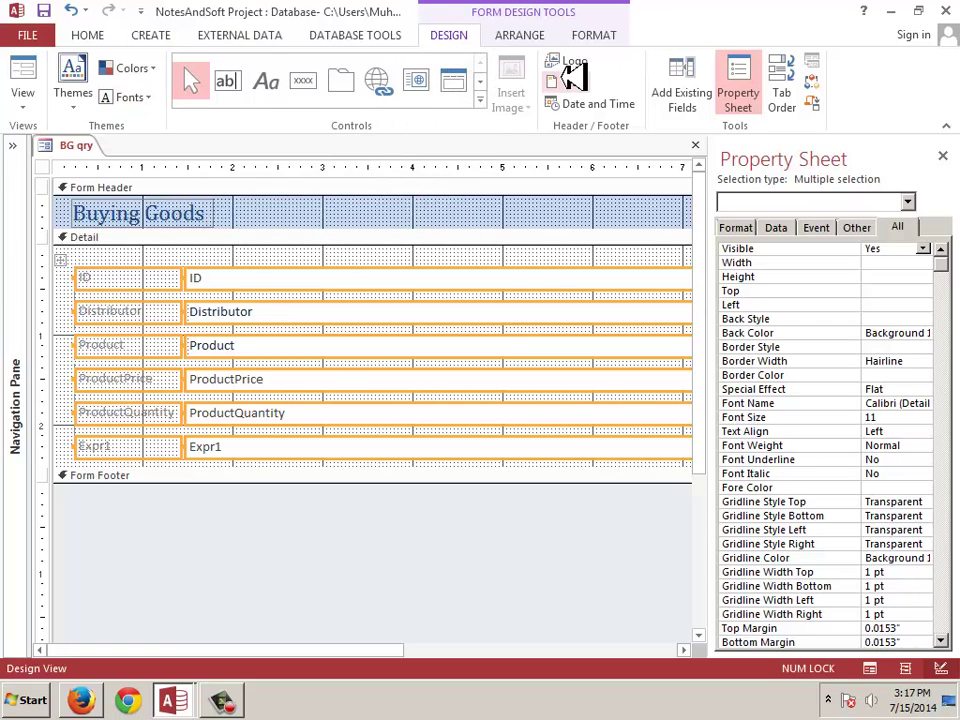
{"action": "left_click", "coordinate": [579, 36]}
{"action": "left_click", "coordinate": [527, 38]}
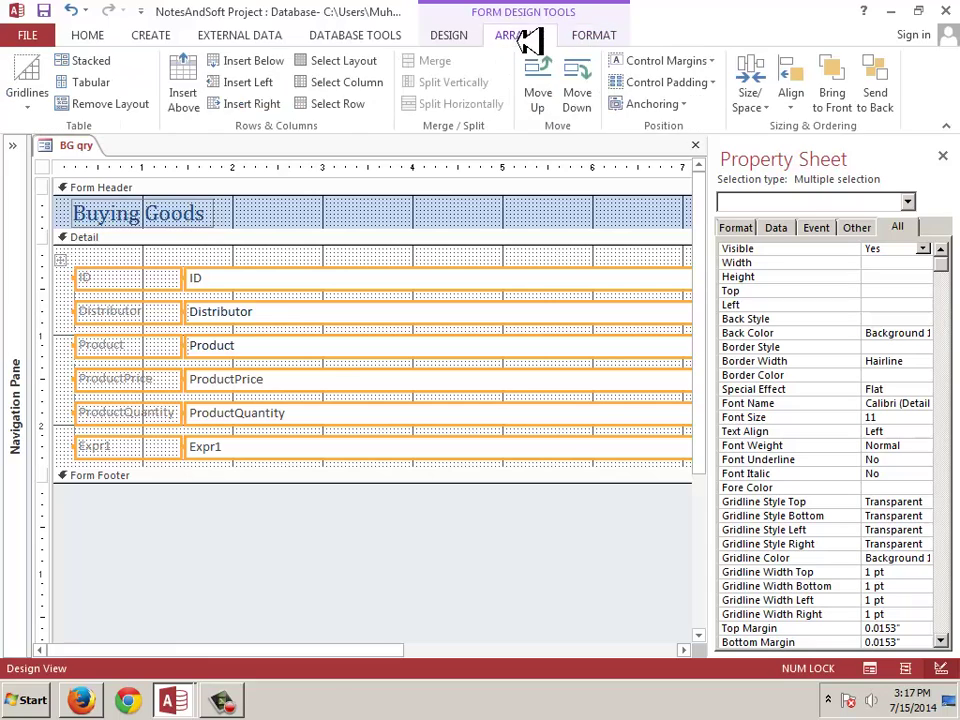
{"action": "left_click", "coordinate": [122, 104]}
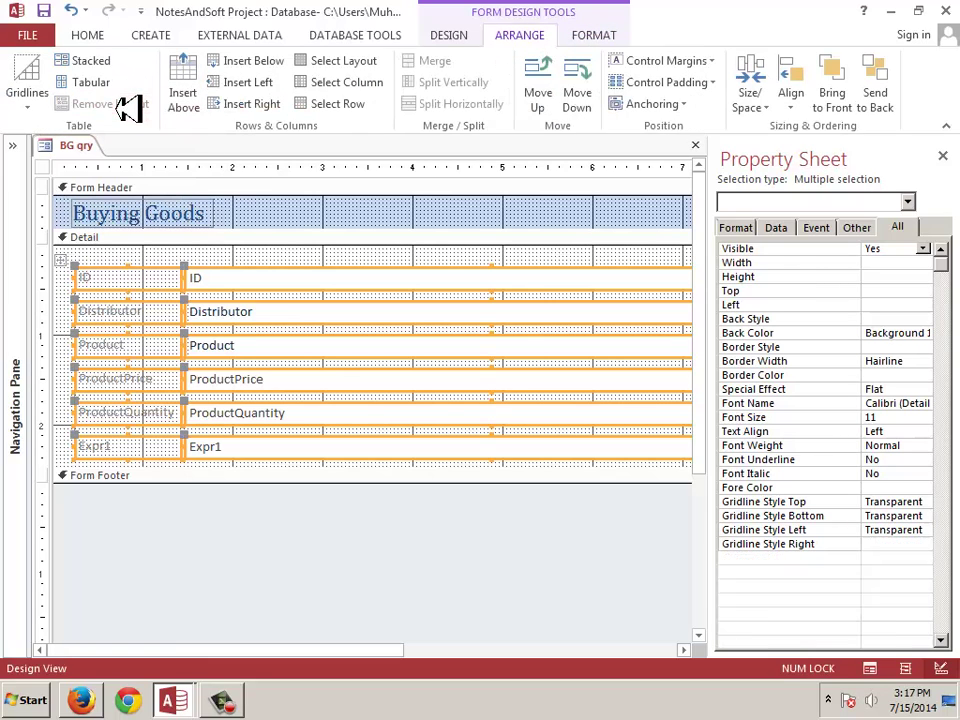
{"action": "left_click", "coordinate": [214, 239]}
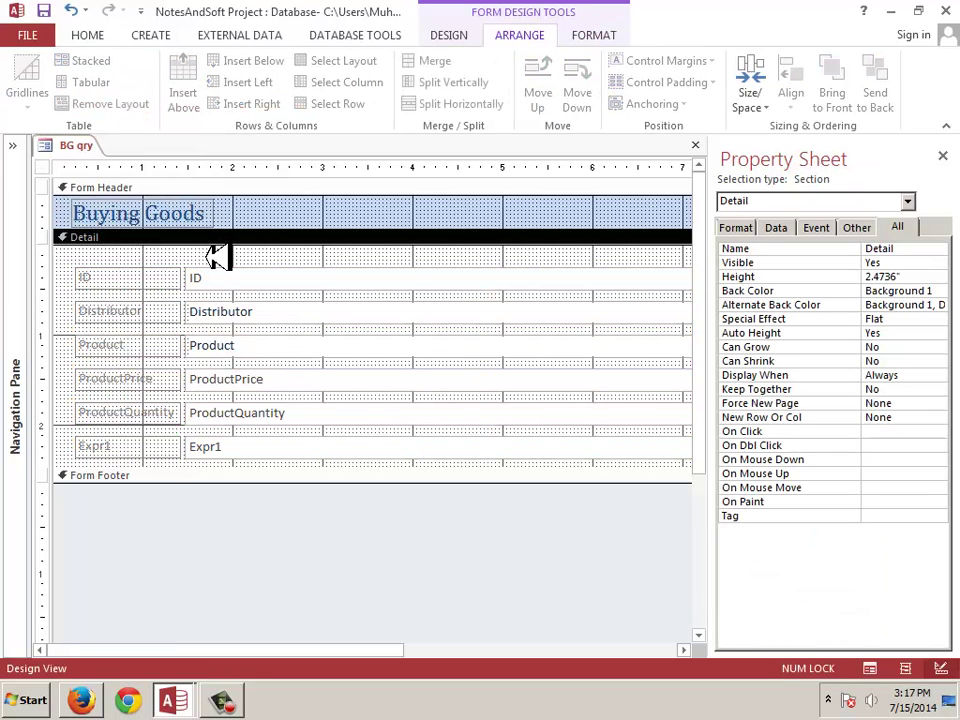
Move the Distributor and Product controls up to tighten the spacing below ID, with Product's top at about 0.83"
{"action": "left_click", "coordinate": [242, 312]}
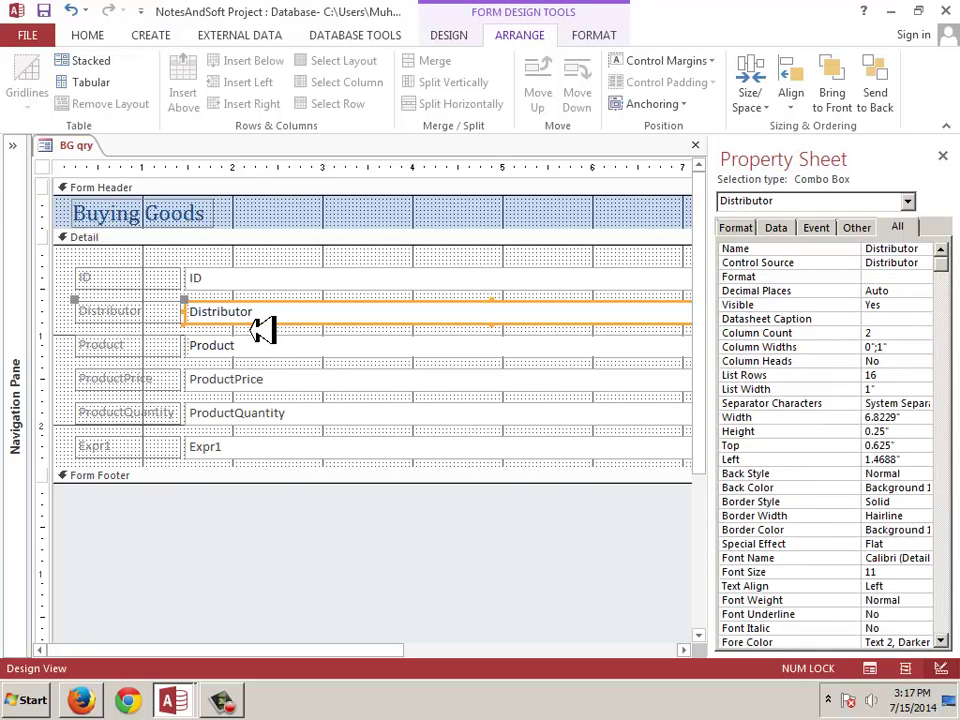
{"action": "key", "text": "Up"}
{"action": "left_click", "coordinate": [253, 340]}
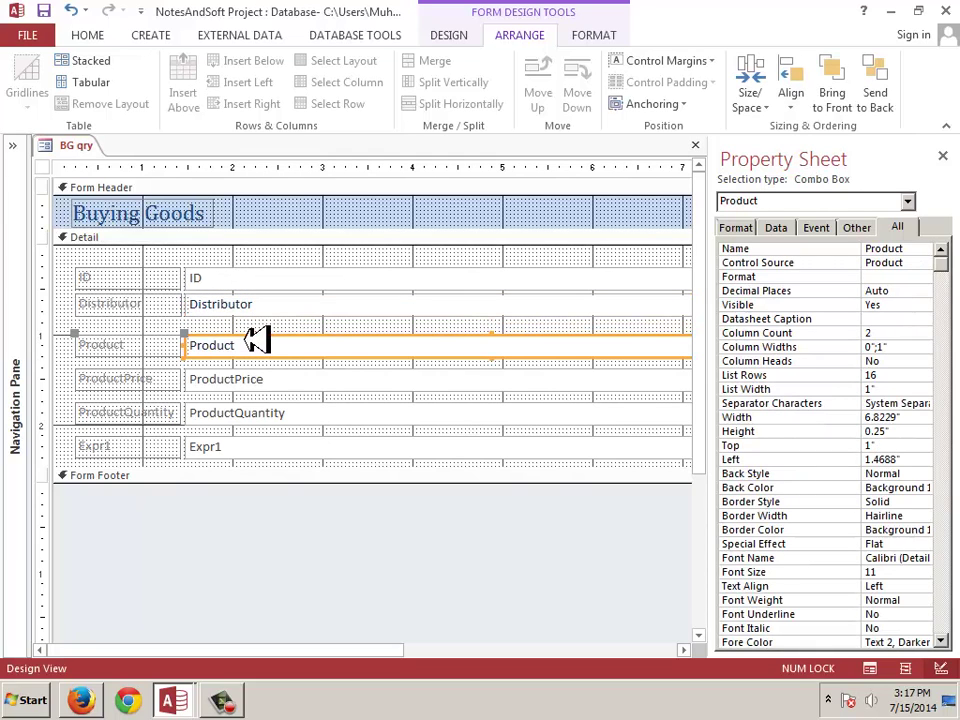
{"action": "key", "text": "Up"}
{"action": "key", "text": "Up"}
{"action": "key", "text": "Up"}
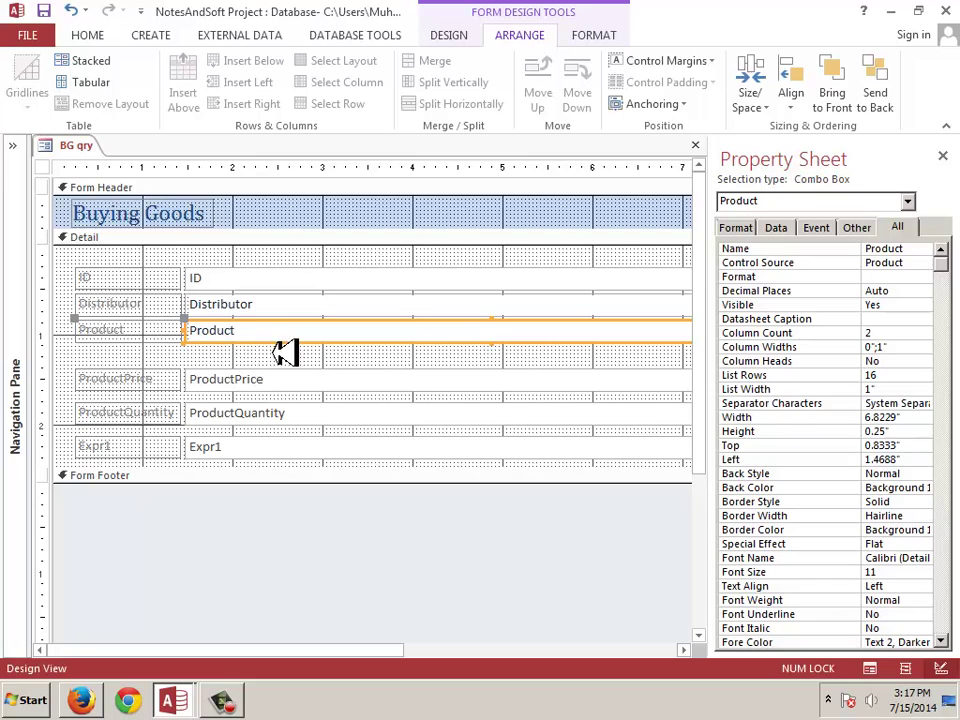
Move the ProductPrice control up to sit close below the Product control
{"action": "left_click", "coordinate": [286, 352]}
{"action": "left_click", "coordinate": [290, 381]}
{"action": "key", "text": "Up"}
{"action": "key", "text": "Up"}
{"action": "key", "text": "Up"}
{"action": "key", "text": "Up"}
{"action": "key", "text": "Up"}
{"action": "key", "text": "Up"}
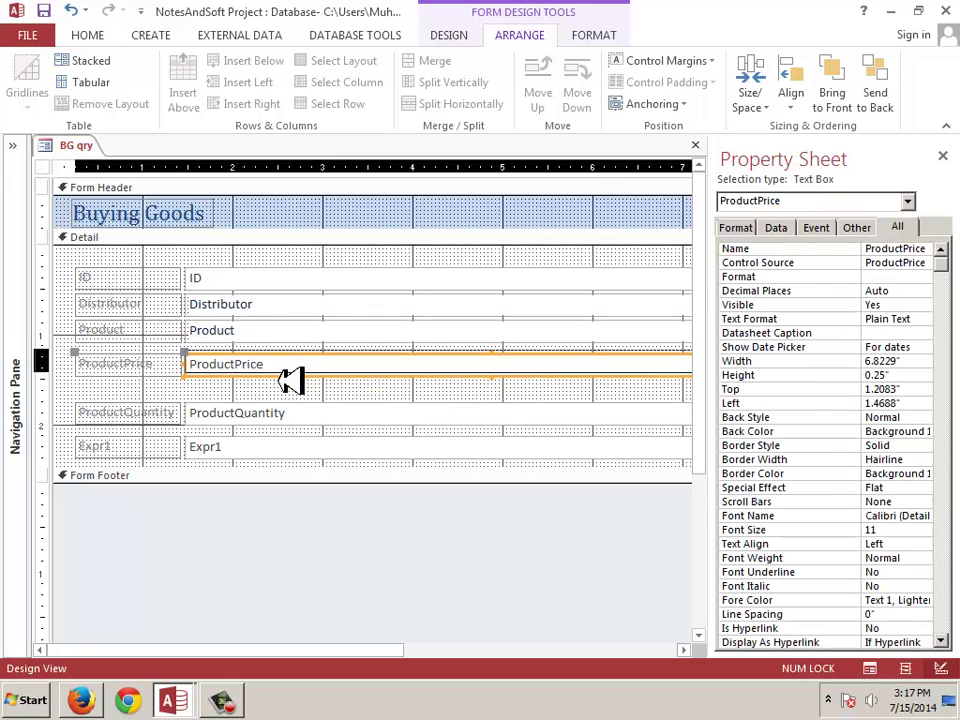
Move the ProductQuantity control up to sit close below the ProductPrice control, matching the spacing of the rows above
{"action": "left_click", "coordinate": [283, 412]}
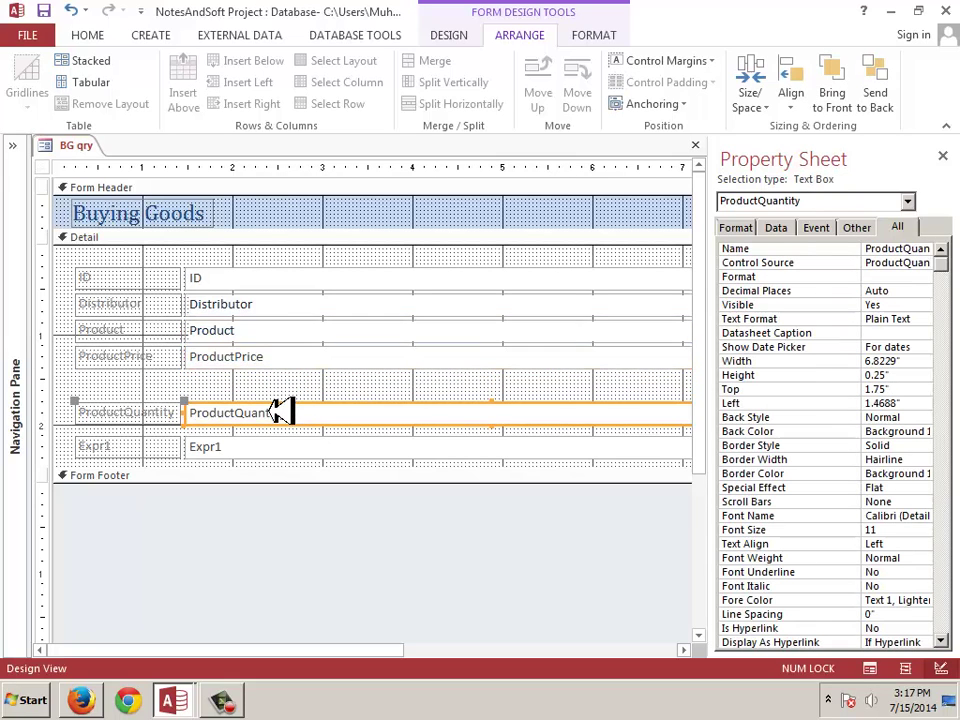
{"action": "key", "text": "Up"}
{"action": "key", "text": "Up"}
{"action": "key", "text": "Up"}
{"action": "key", "text": "Up"}
{"action": "key", "text": "Up"}
{"action": "key", "text": "Up"}
{"action": "key", "text": "Up"}
{"action": "key", "text": "Up"}
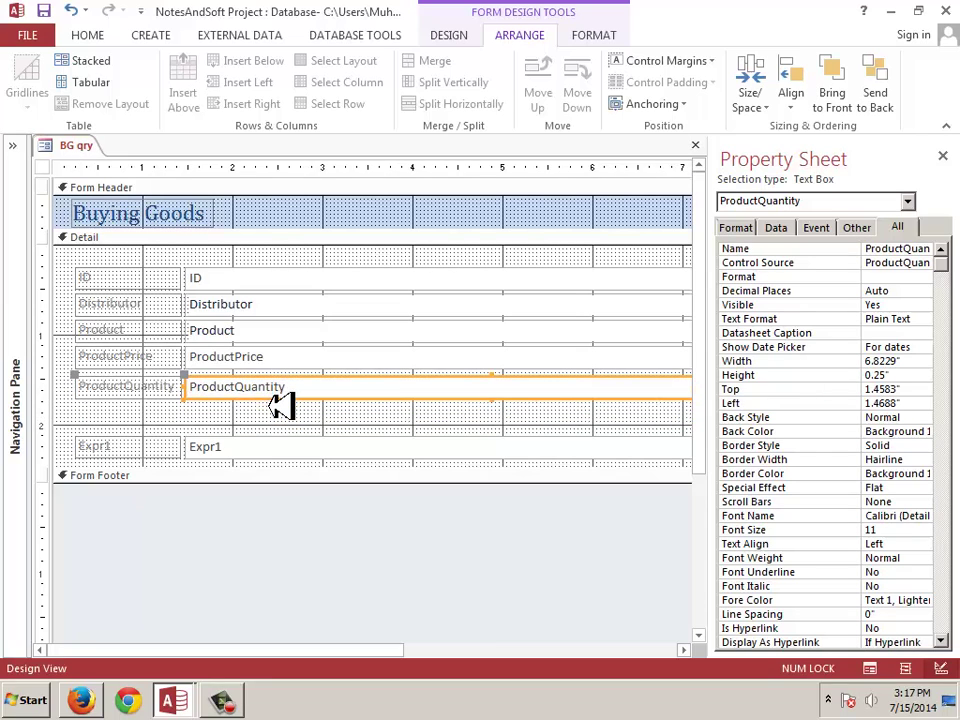
Move the Expr1 control up close below ProductQuantity, with its top at about 1.71"
{"action": "left_click", "coordinate": [278, 449]}
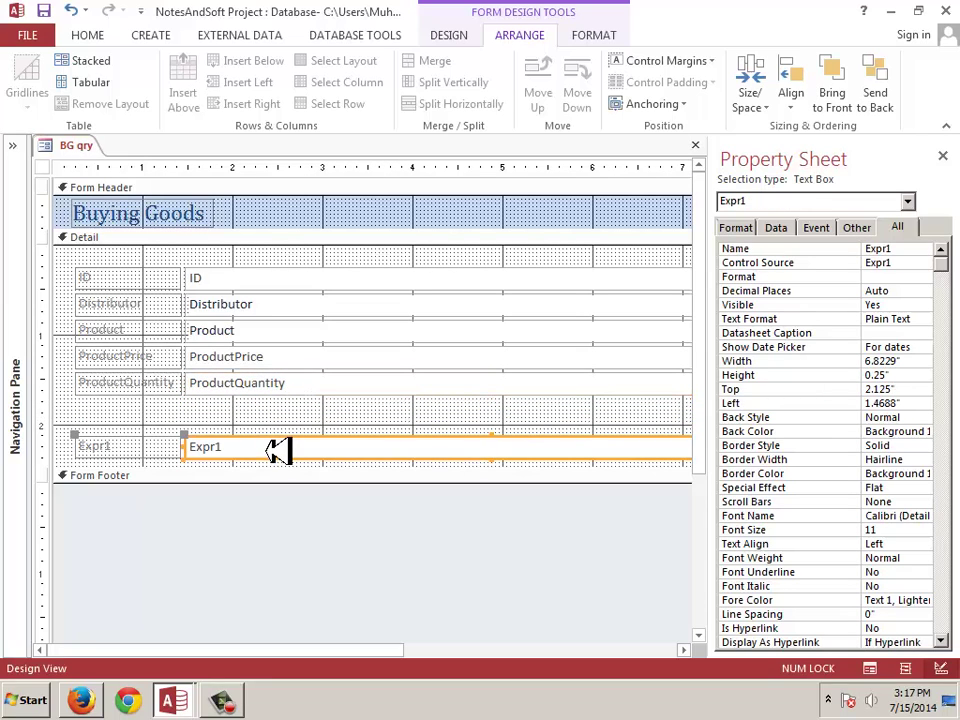
{"action": "key", "text": "Up"}
{"action": "key", "text": "Up"}
{"action": "key", "text": "Up"}
{"action": "key", "text": "Up"}
{"action": "key", "text": "Up"}
{"action": "key", "text": "Up"}
{"action": "key", "text": "Up"}
{"action": "key", "text": "Up"}
{"action": "key", "text": "Up"}
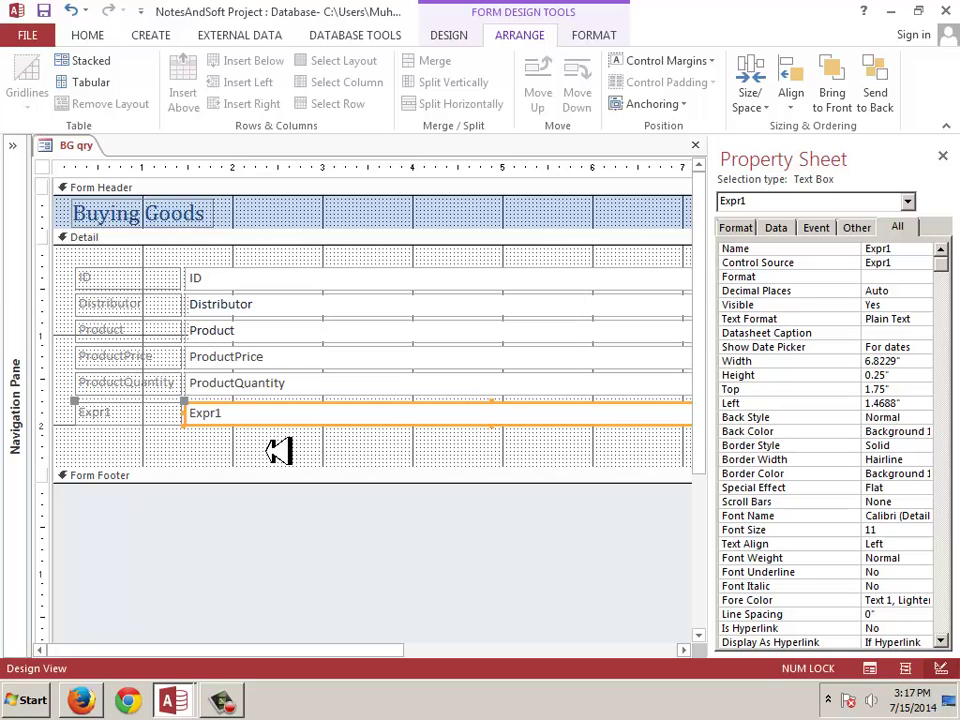
{"action": "key", "text": "Up"}
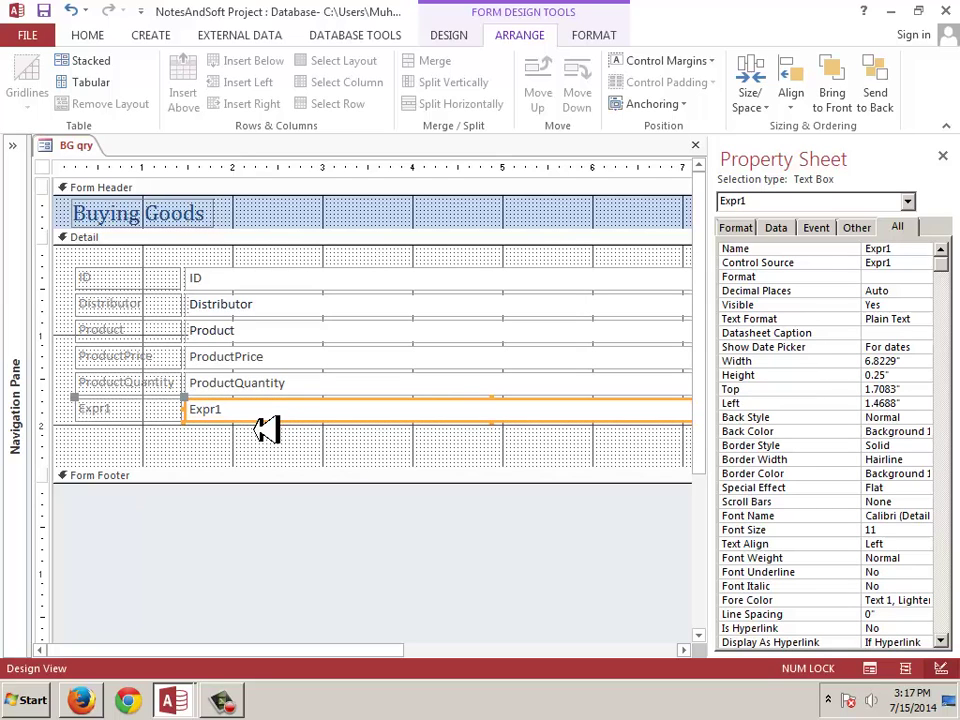
Change the Expr1 label's caption to TotalPrice and close the Property Sheet
{"action": "left_click", "coordinate": [154, 401]}
{"action": "left_click", "coordinate": [152, 405]}
{"action": "left_click", "coordinate": [152, 405]}
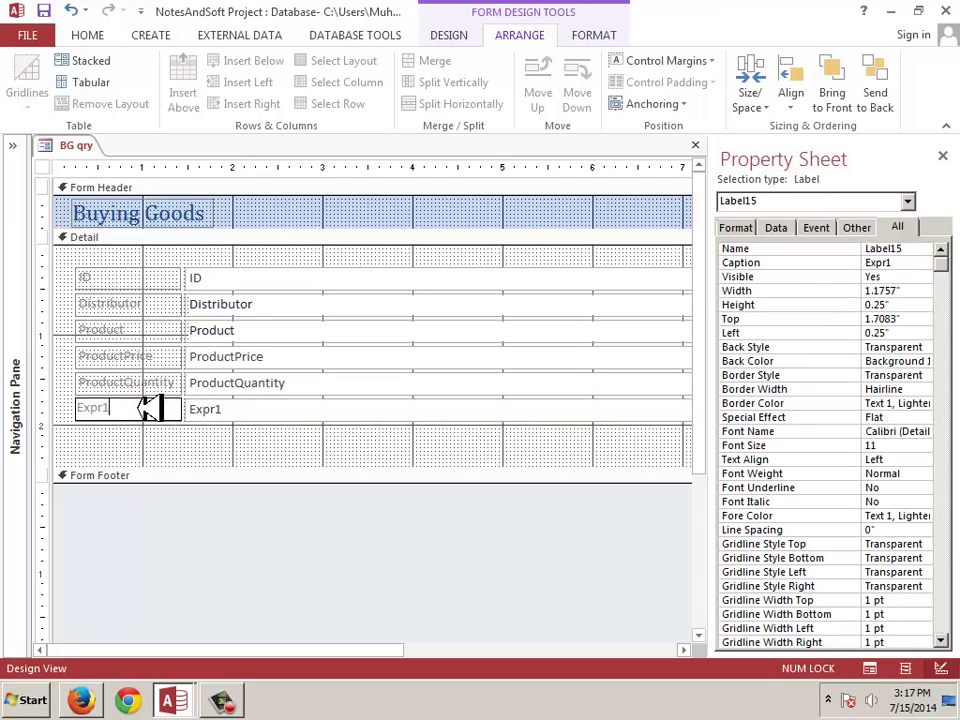
{"action": "left_click", "coordinate": [945, 156]}
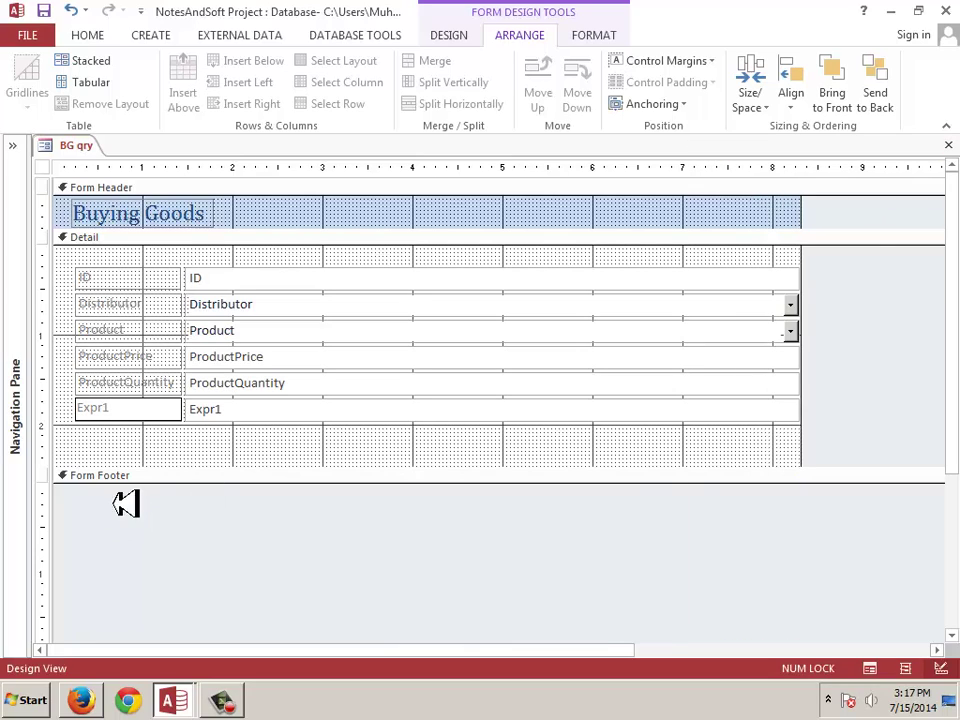
{"action": "left_click_drag", "start_coordinate": [154, 407], "coordinate": [12, 400]}
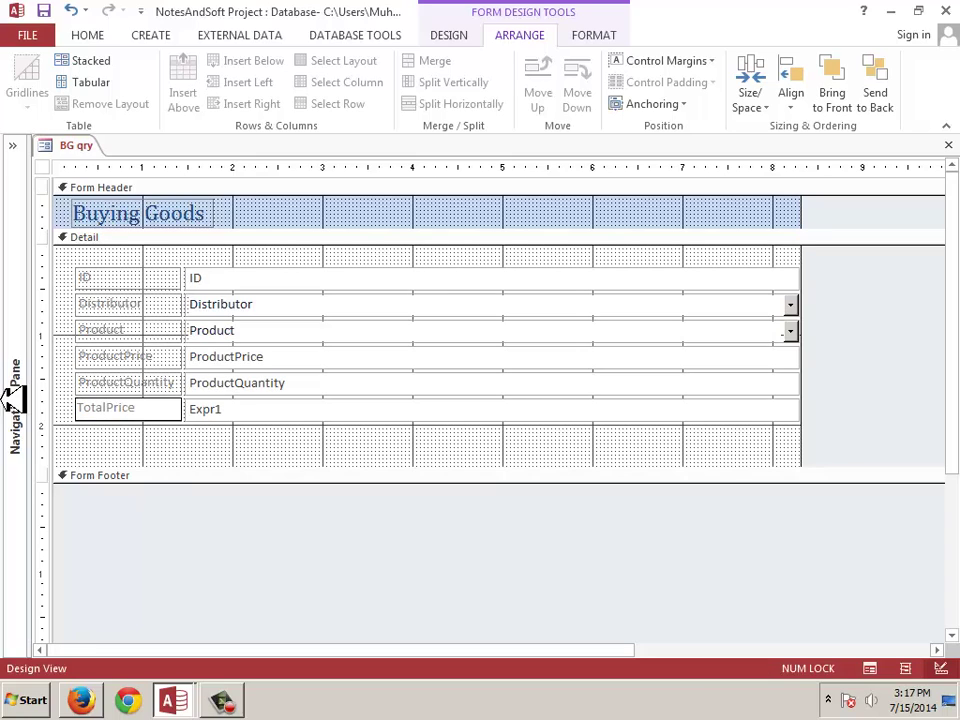
{"action": "key", "text": "Return"}
{"action": "left_click", "coordinate": [274, 411]}
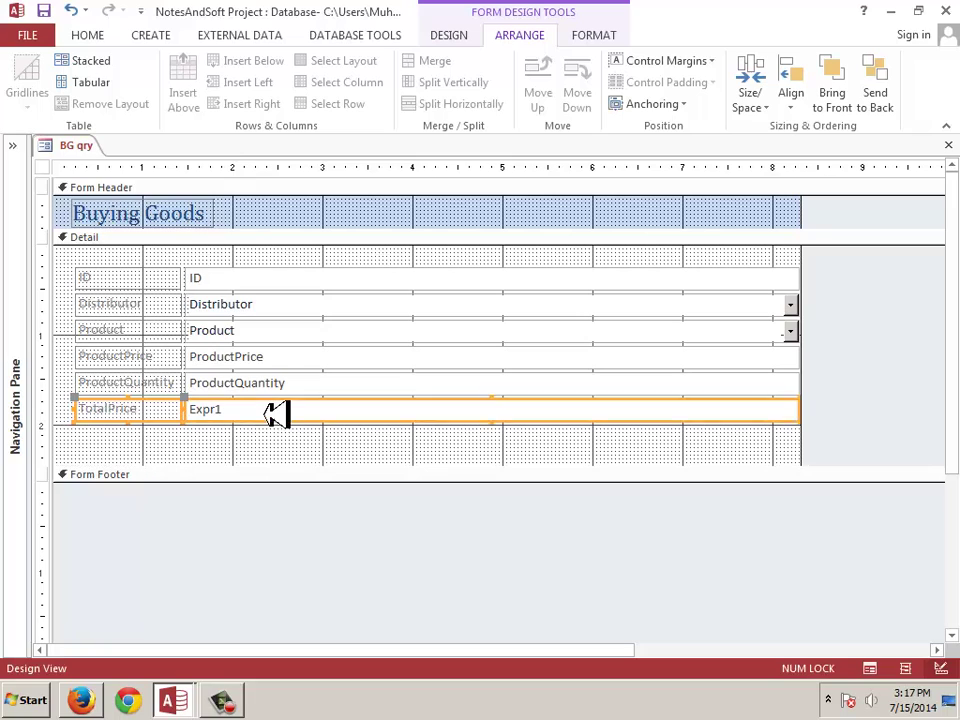
Narrow the ID field to end at the 2" ruler mark, and the Distributor and Product fields to end at the 3" mark
{"action": "left_click", "coordinate": [786, 277]}
{"action": "left_click_drag", "start_coordinate": [811, 279], "coordinate": [245, 287]}
{"action": "left_click", "coordinate": [480, 303]}
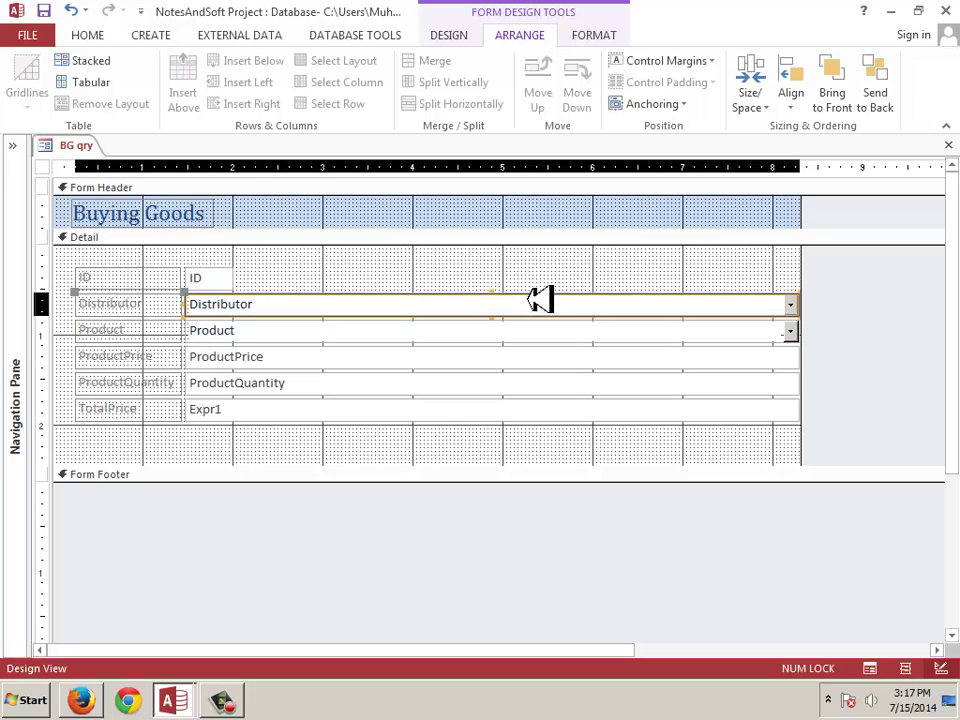
{"action": "left_click_drag", "start_coordinate": [778, 305], "coordinate": [336, 311]}
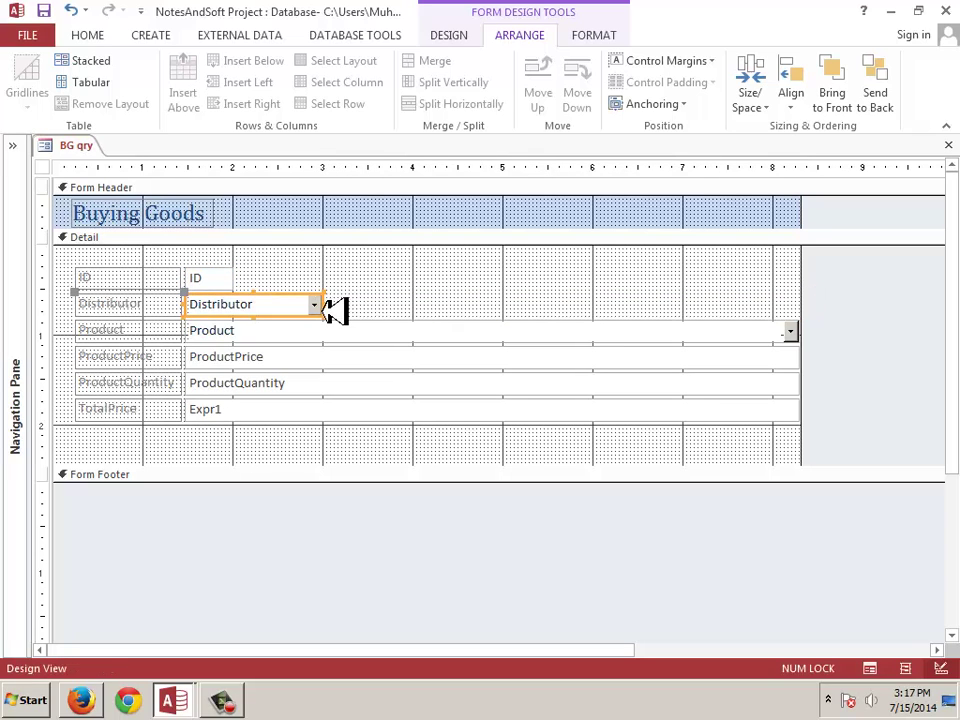
{"action": "left_click", "coordinate": [805, 330]}
{"action": "left_click_drag", "start_coordinate": [814, 330], "coordinate": [333, 333]}
Narrow the ProductPrice, ProductQuantity and Expr1 fields to about 0.8" wide each
{"action": "left_click", "coordinate": [611, 358]}
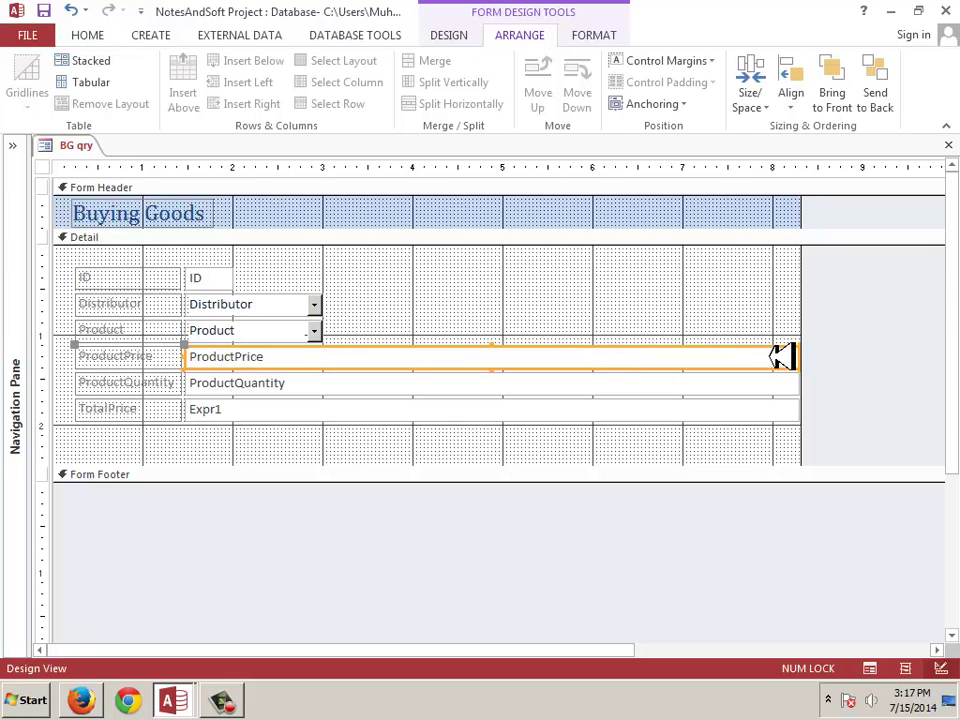
{"action": "left_click_drag", "start_coordinate": [806, 356], "coordinate": [268, 364]}
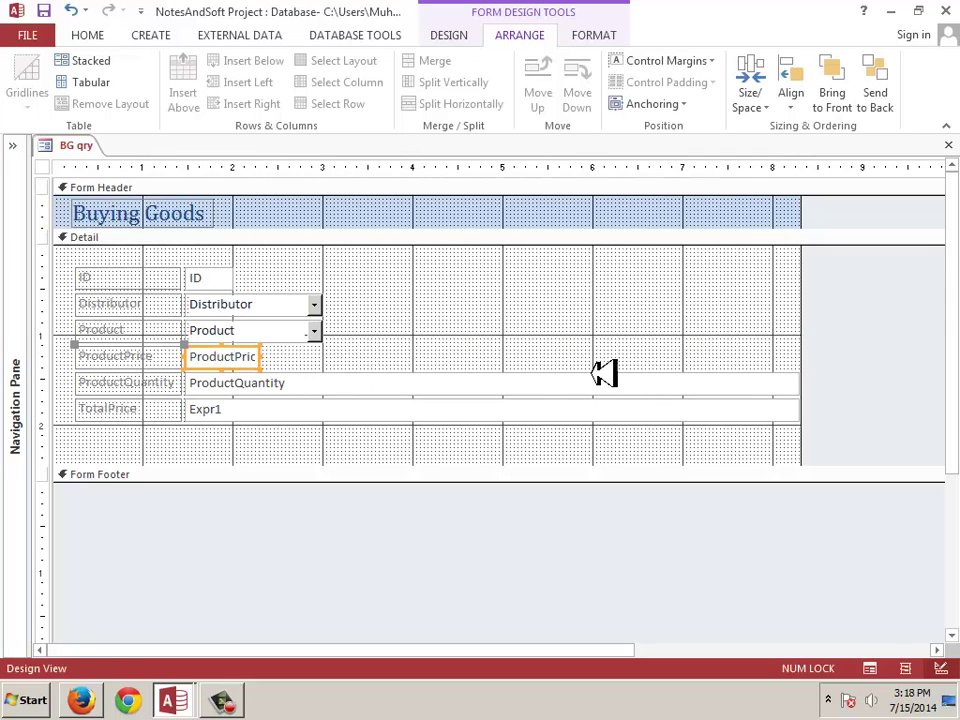
{"action": "left_click", "coordinate": [800, 383]}
{"action": "left_click_drag", "start_coordinate": [803, 383], "coordinate": [272, 385]}
{"action": "left_click", "coordinate": [420, 388]}
{"action": "left_click", "coordinate": [671, 405]}
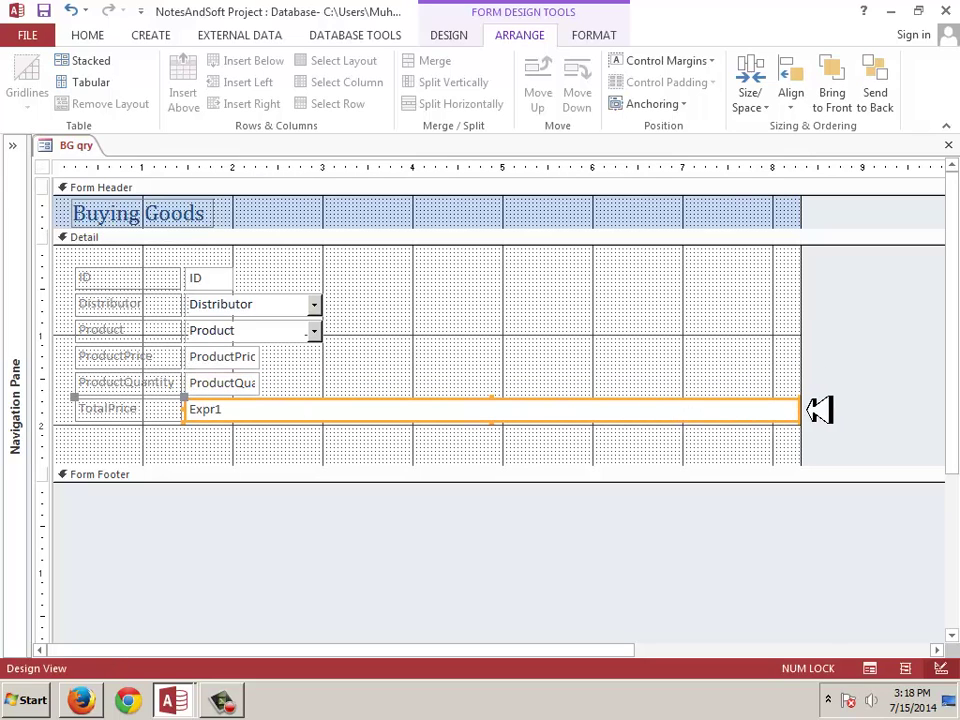
{"action": "left_click_drag", "start_coordinate": [808, 410], "coordinate": [270, 425]}
{"action": "left_click", "coordinate": [206, 439]}
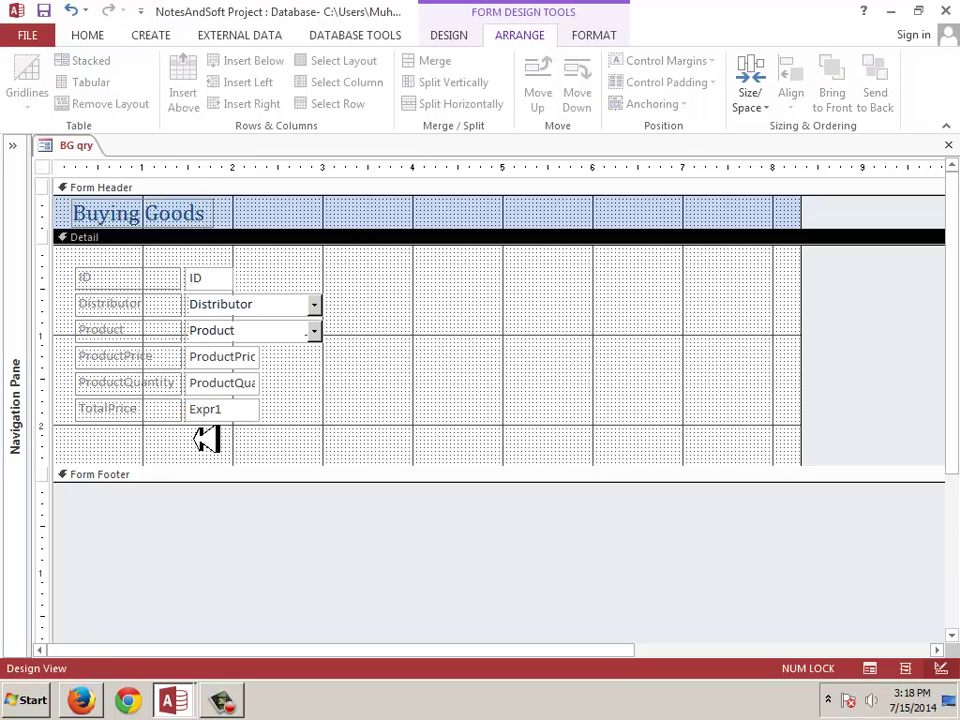
{"action": "left_click", "coordinate": [455, 35]}
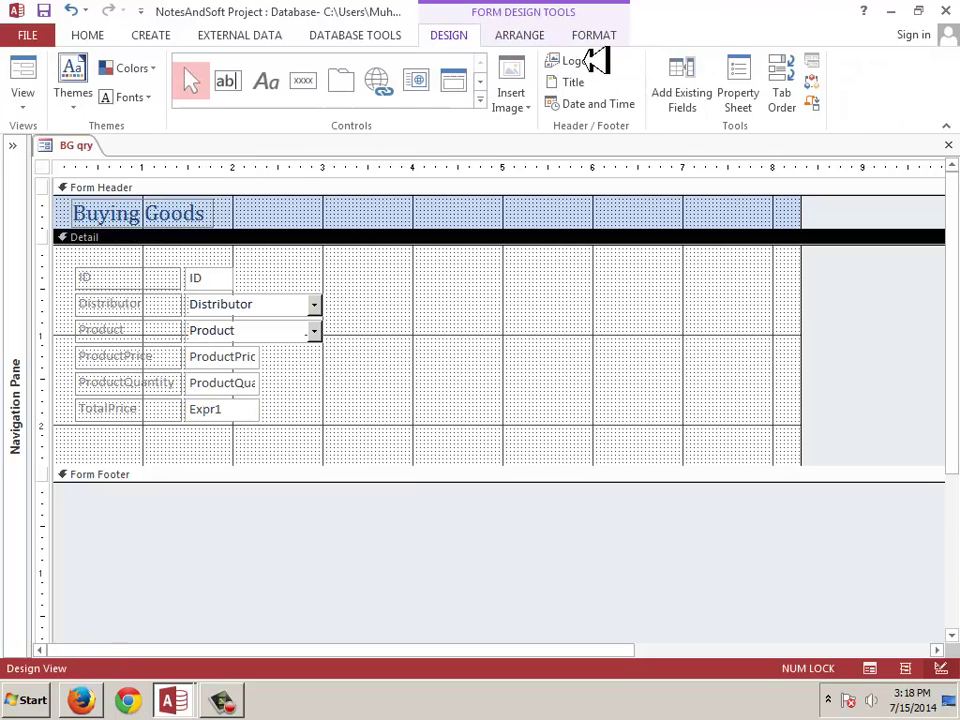
{"action": "left_click", "coordinate": [598, 37]}
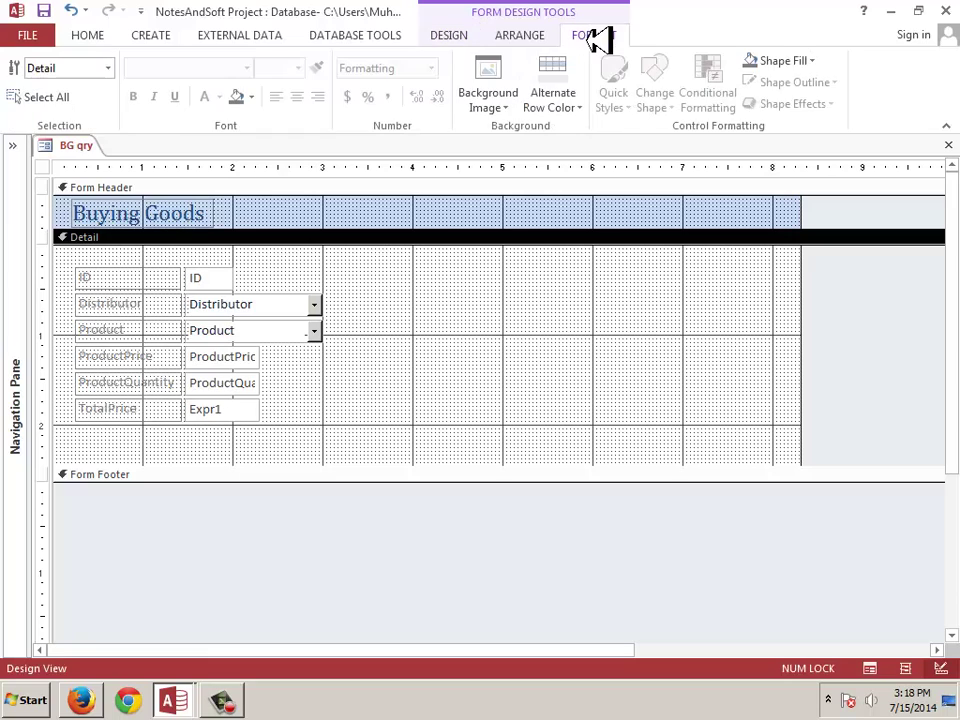
{"action": "left_click", "coordinate": [527, 35]}
Place a new command button below the TotalPrice label in the form's Detail section
{"action": "left_click", "coordinate": [455, 35]}
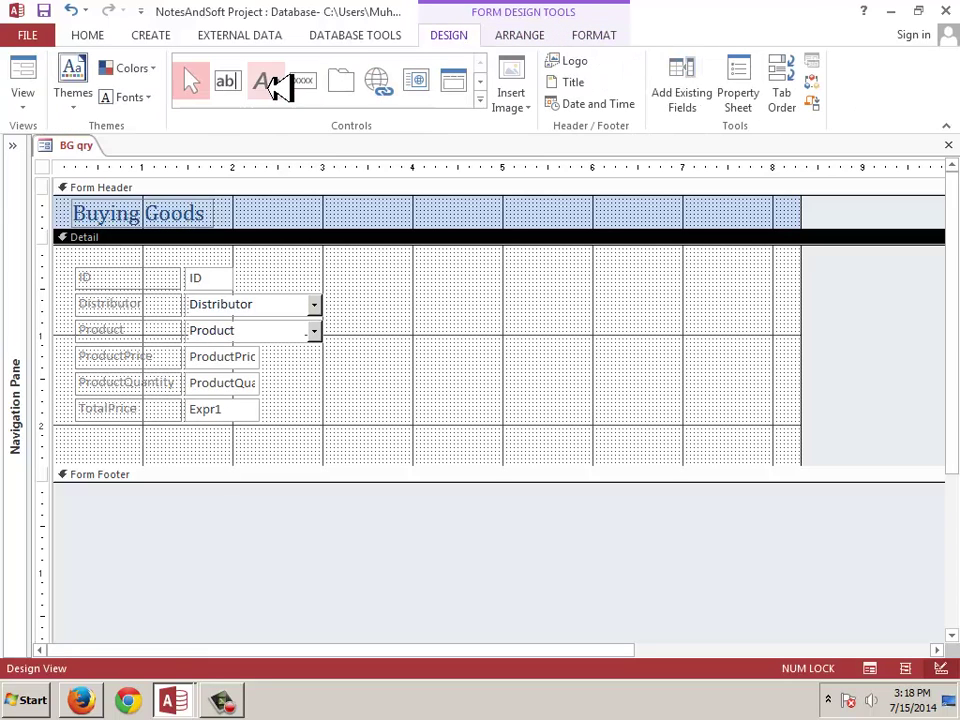
{"action": "left_click", "coordinate": [303, 80]}
{"action": "left_click", "coordinate": [104, 447]}
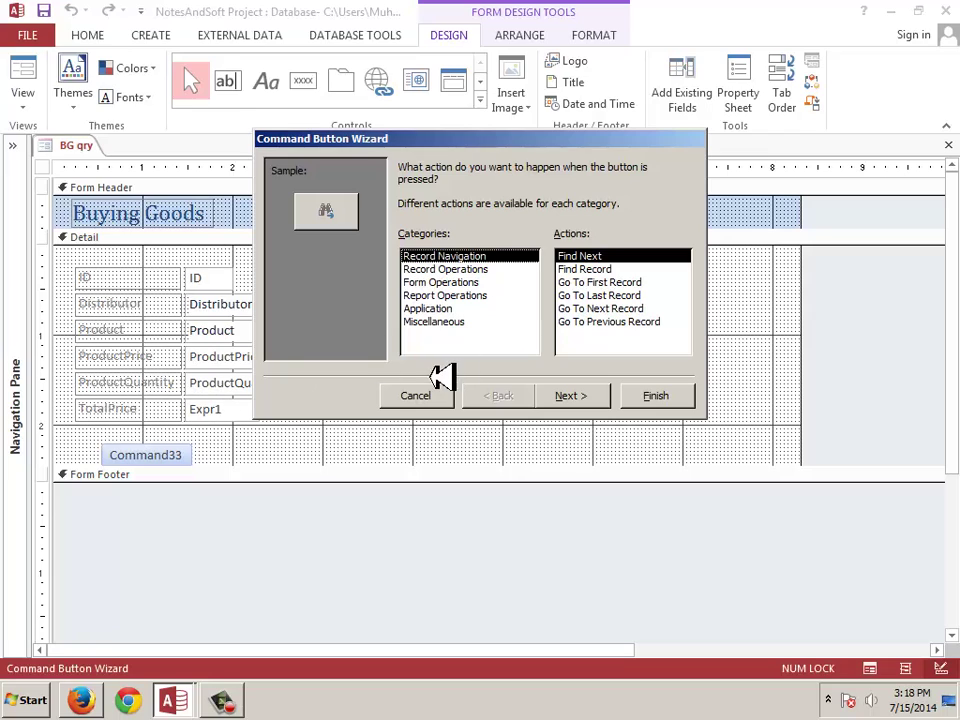
{"action": "left_click", "coordinate": [228, 700]}
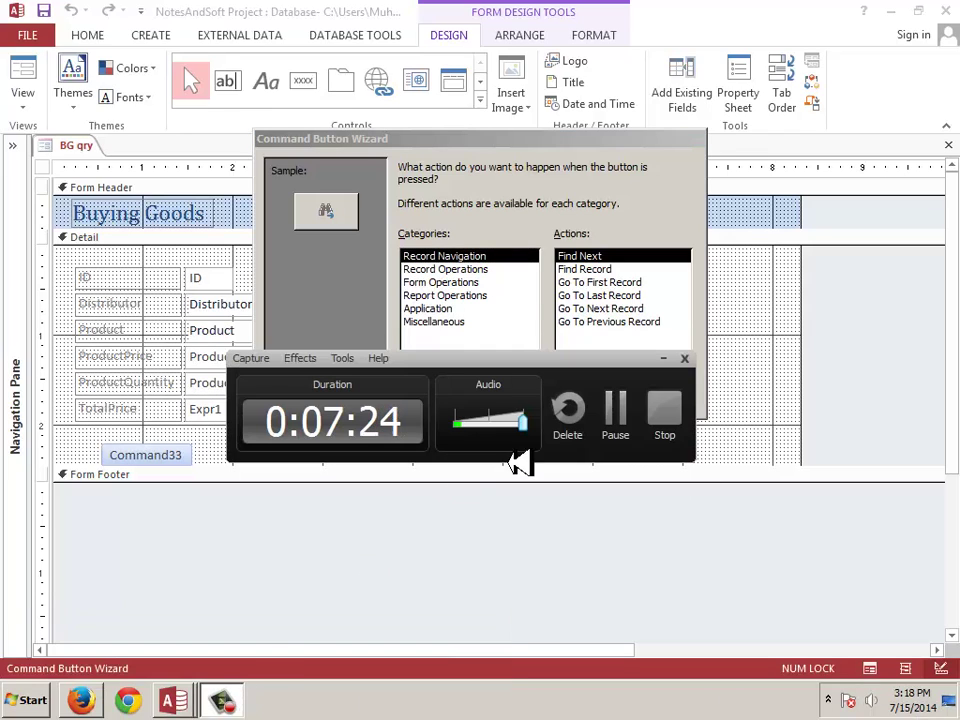
{"action": "left_click", "coordinate": [620, 413]}
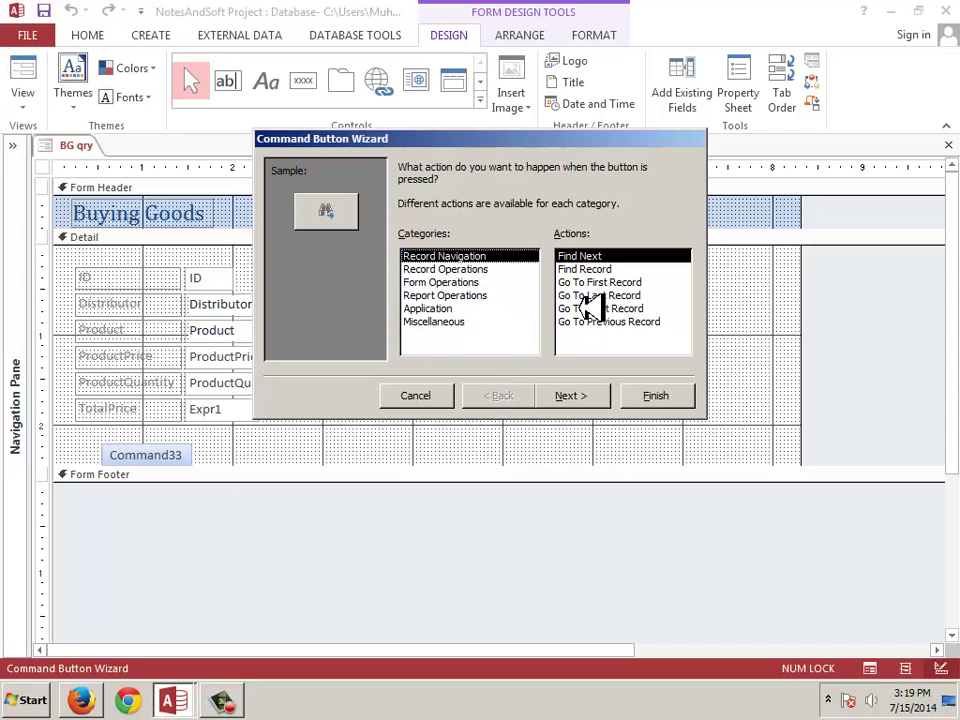
Set up the new command button with the Record Operations action Add New Record, using the Go To New picture
{"action": "left_click", "coordinate": [493, 268]}
{"action": "left_click", "coordinate": [600, 395]}
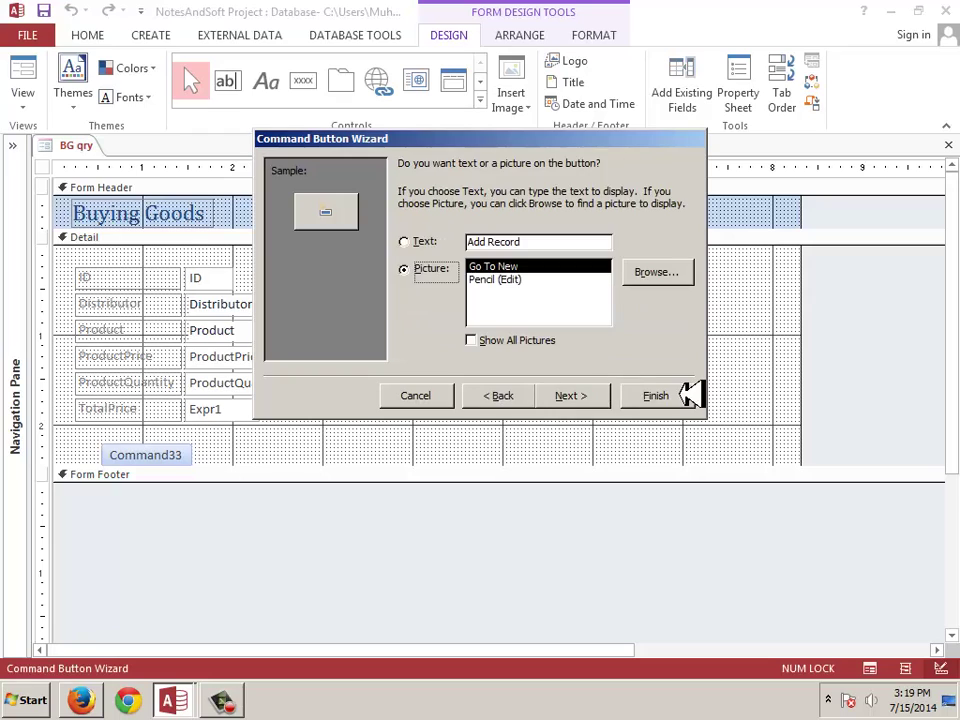
{"action": "left_click", "coordinate": [680, 393]}
{"action": "left_click", "coordinate": [186, 452]}
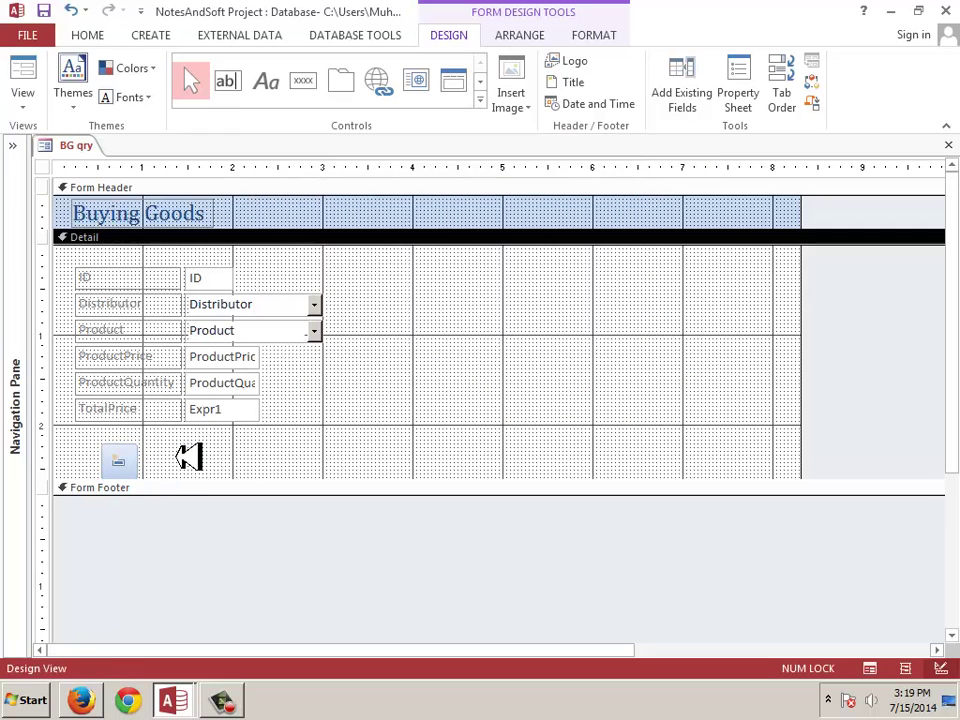
Add a second command button beside the add-record button, with the Record Operations action Save Record and its default picture
{"action": "left_click", "coordinate": [317, 81]}
{"action": "left_click", "coordinate": [212, 452]}
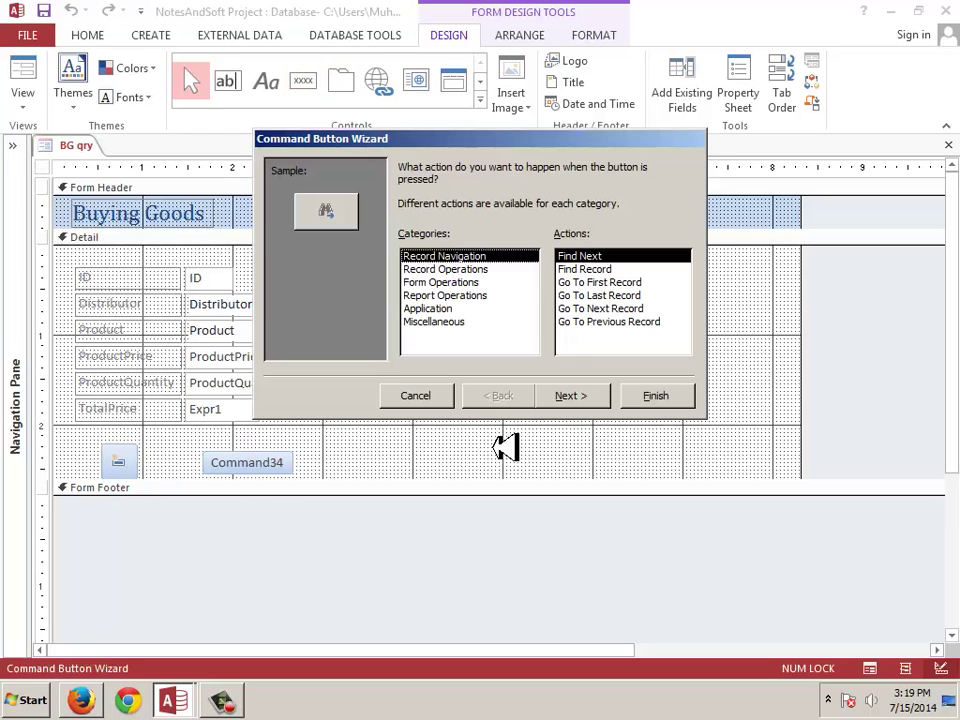
{"action": "left_click", "coordinate": [465, 269]}
{"action": "left_click", "coordinate": [590, 308]}
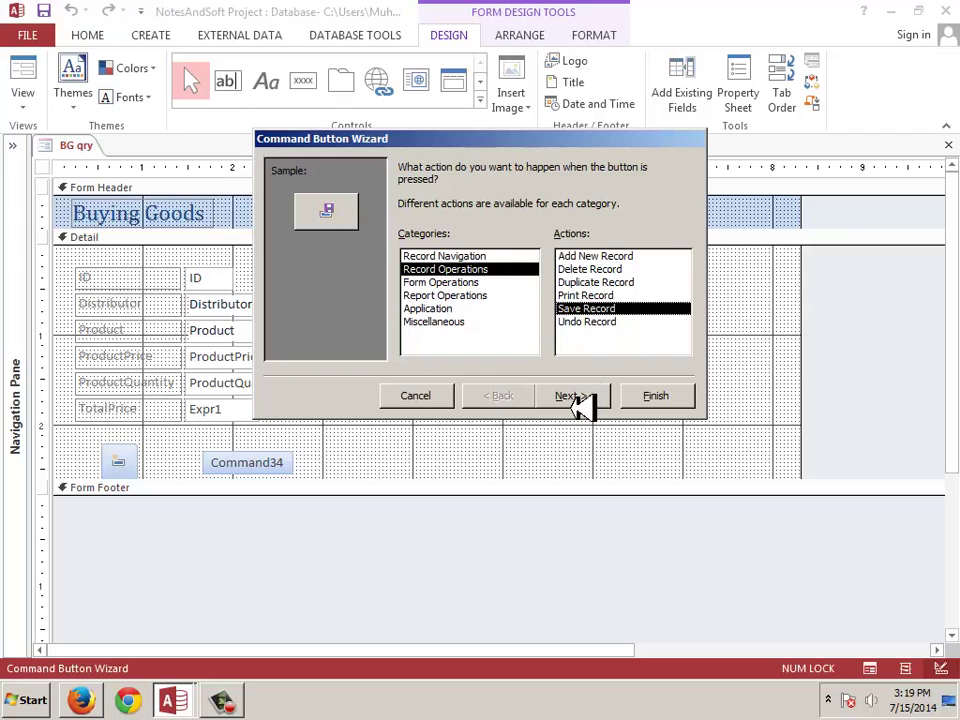
{"action": "left_click", "coordinate": [625, 396]}
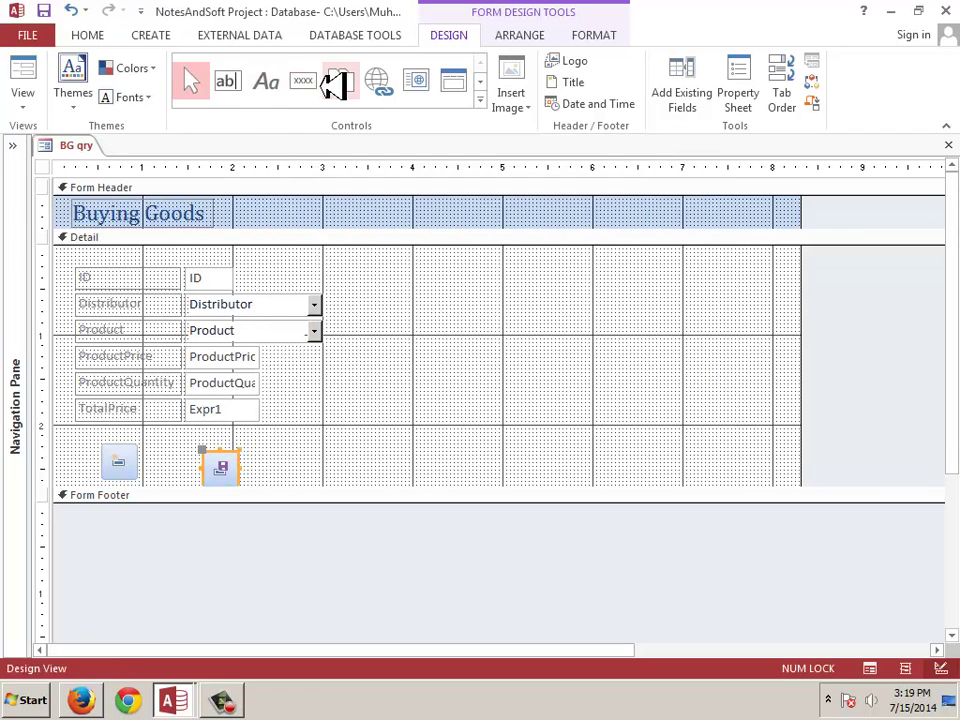
Add a third command button beside the save-record button, with the Form Operations action Close Form and its default picture
{"action": "left_click", "coordinate": [303, 80]}
{"action": "left_click", "coordinate": [315, 447]}
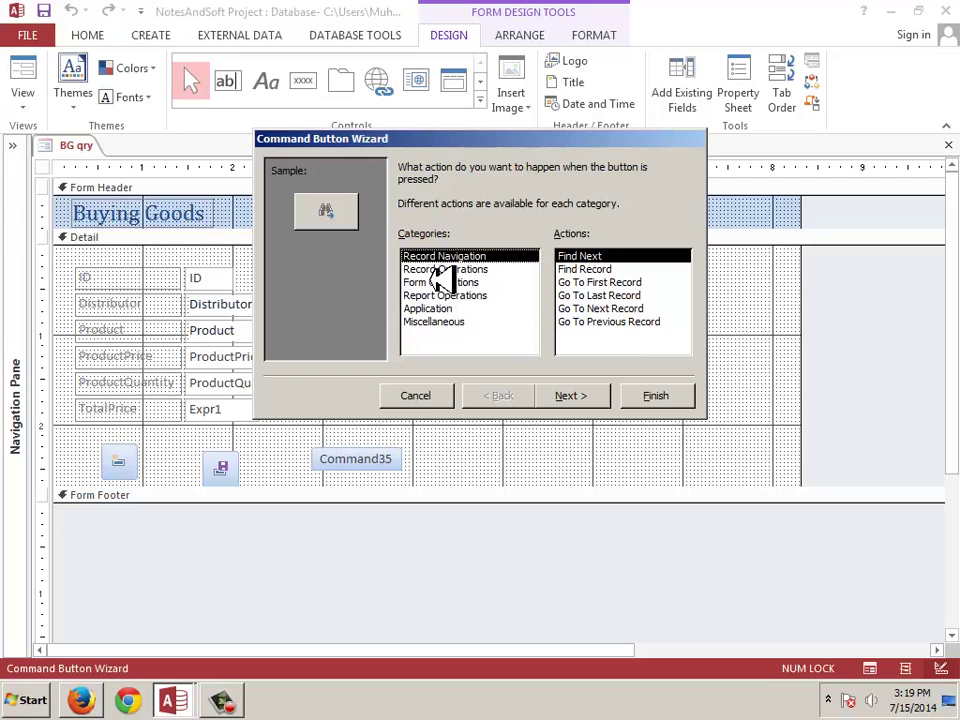
{"action": "left_click", "coordinate": [448, 282]}
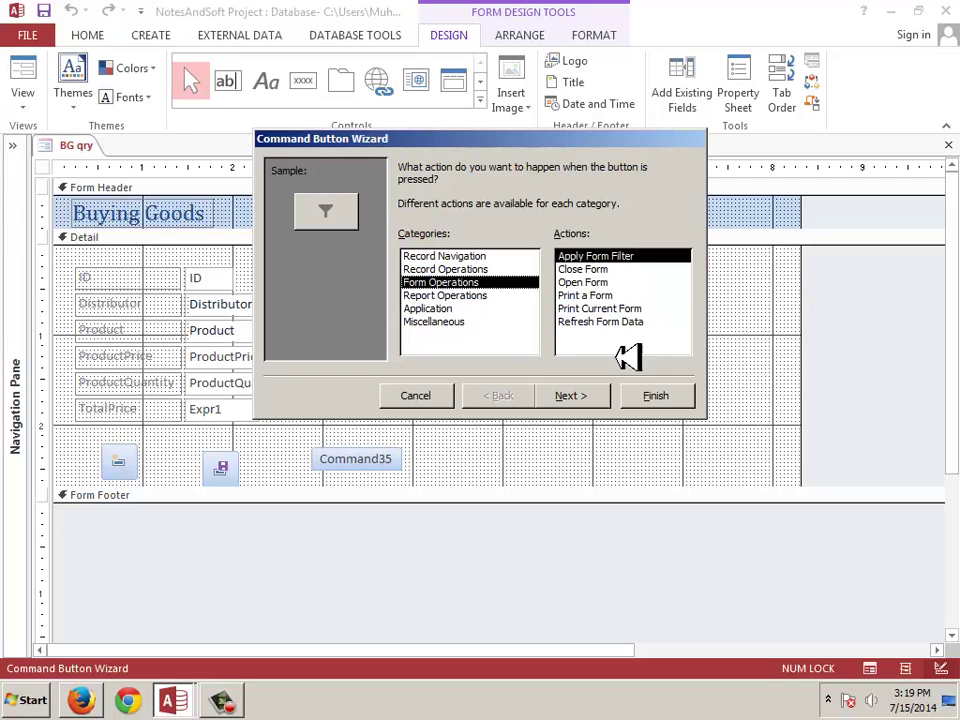
{"action": "left_click", "coordinate": [606, 268]}
{"action": "left_click", "coordinate": [598, 396]}
{"action": "left_click", "coordinate": [670, 396]}
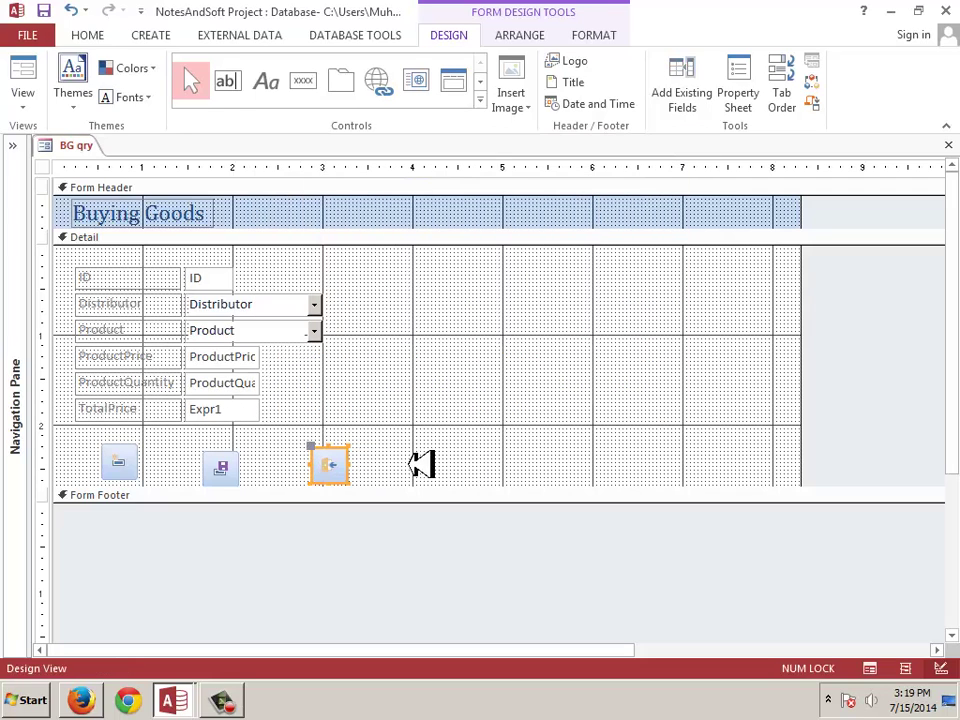
Widen the add-record command button to about 0.75"
{"action": "left_click_drag", "start_coordinate": [454, 461], "coordinate": [394, 461]}
{"action": "left_click", "coordinate": [140, 461]}
Align the tops of the three command buttons and size them all to the widest one
{"action": "left_click", "coordinate": [189, 459]}
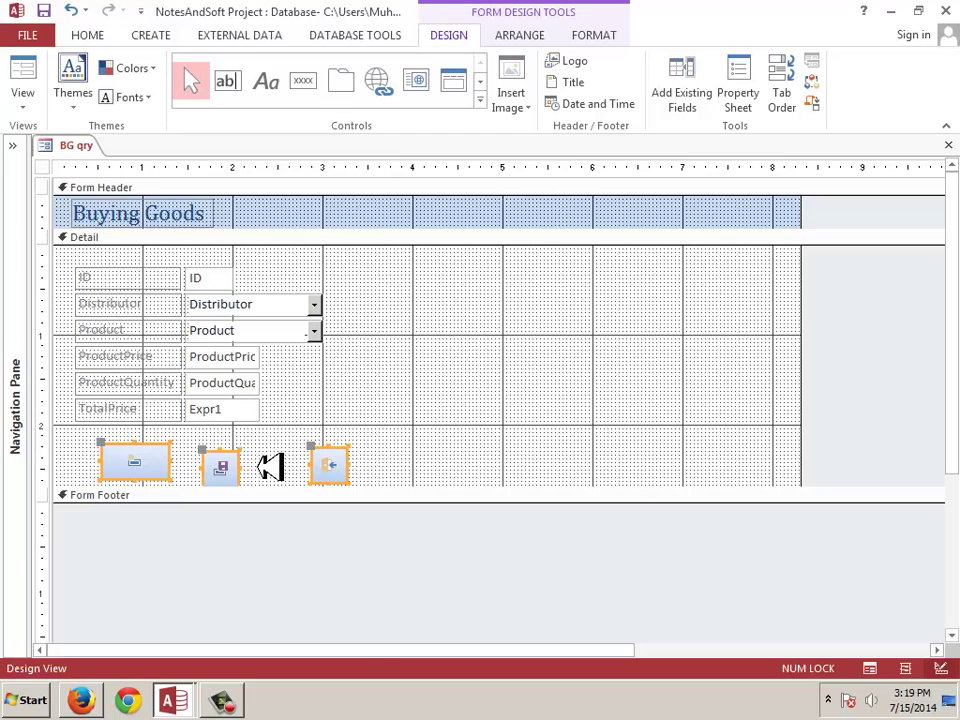
{"action": "right_click", "coordinate": [240, 458]}
{"action": "mouse_move", "coordinate": [385, 402]}
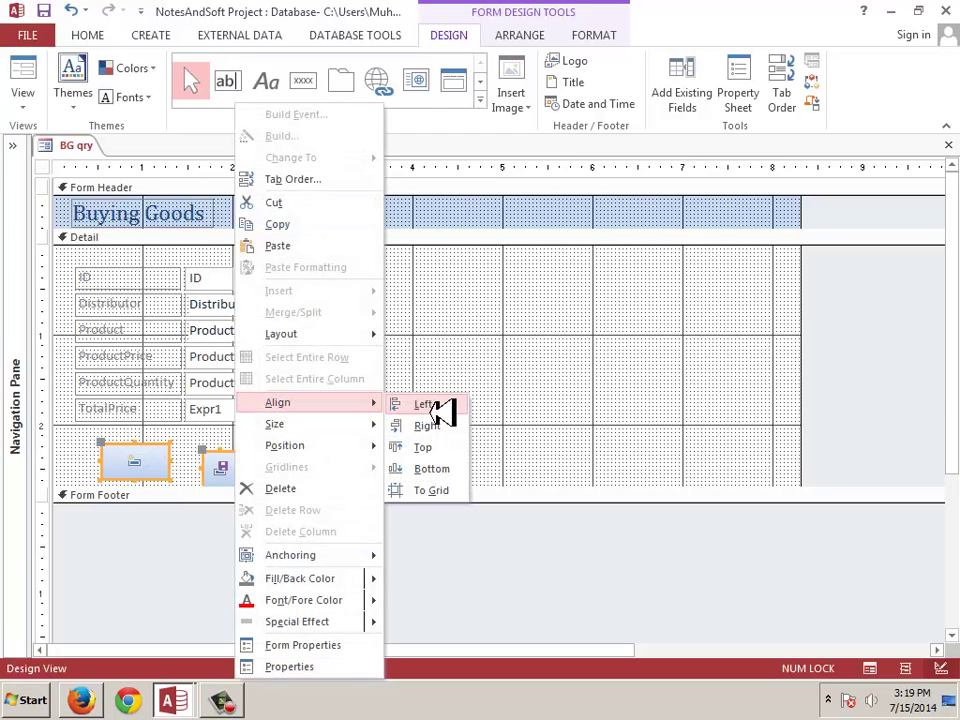
{"action": "left_click", "coordinate": [441, 444]}
{"action": "right_click", "coordinate": [230, 460]}
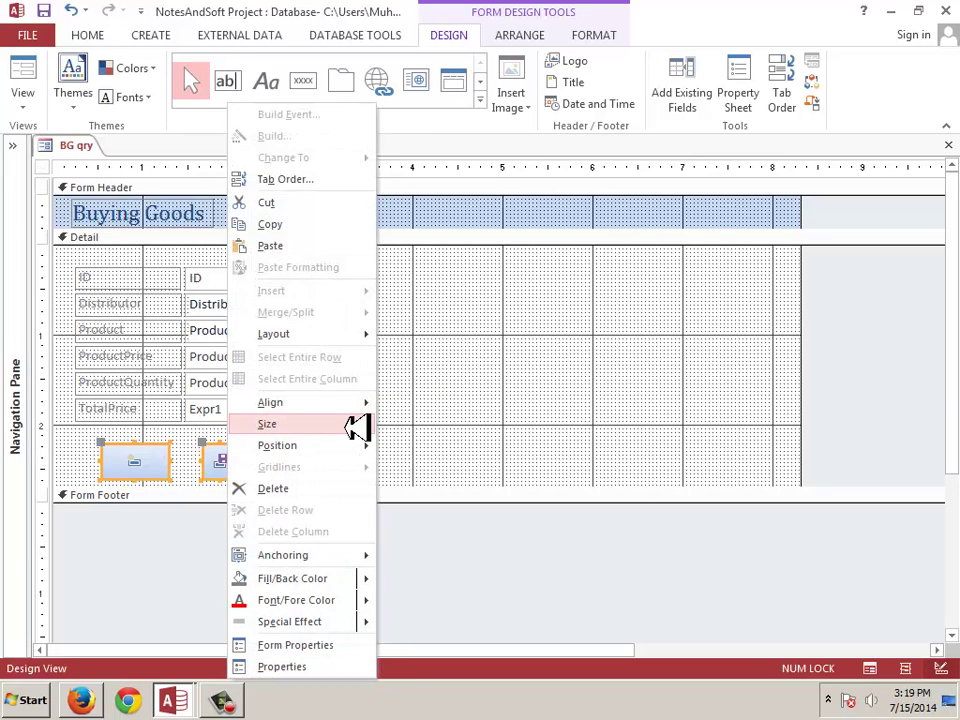
{"action": "mouse_move", "coordinate": [356, 426]}
{"action": "left_click", "coordinate": [430, 512]}
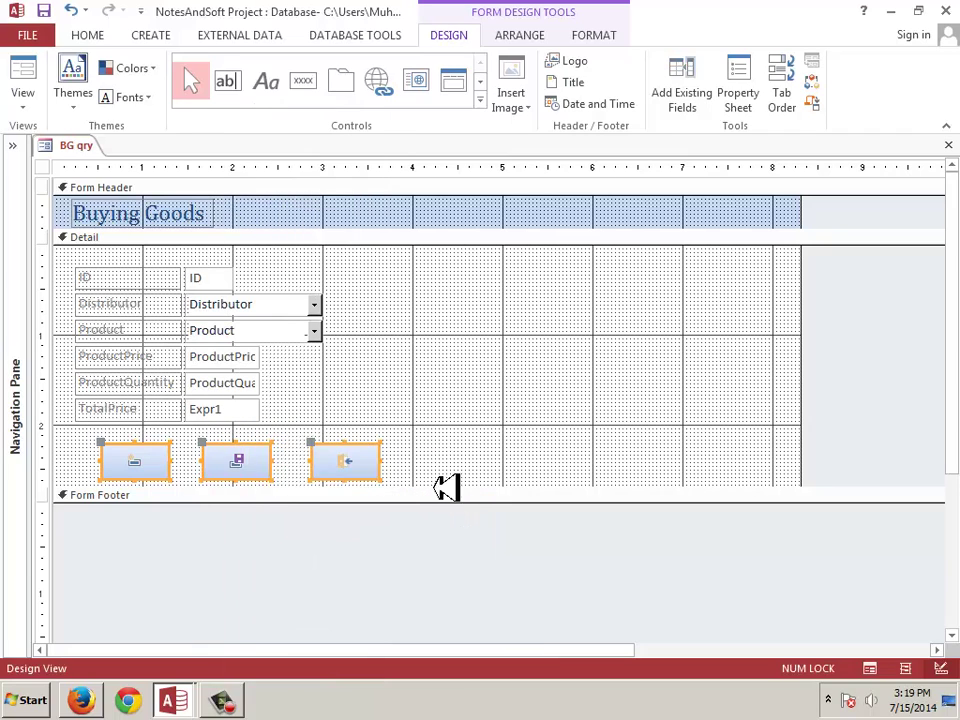
Arrange the three command buttons in an evenly spaced row beneath the fields, starting at the labels' left edge
{"action": "left_click", "coordinate": [290, 462]}
{"action": "left_click_drag", "start_coordinate": [268, 456], "coordinate": [133, 459]}
{"action": "left_click", "coordinate": [243, 467]}
{"action": "left_click_drag", "start_coordinate": [243, 467], "coordinate": [219, 467]}
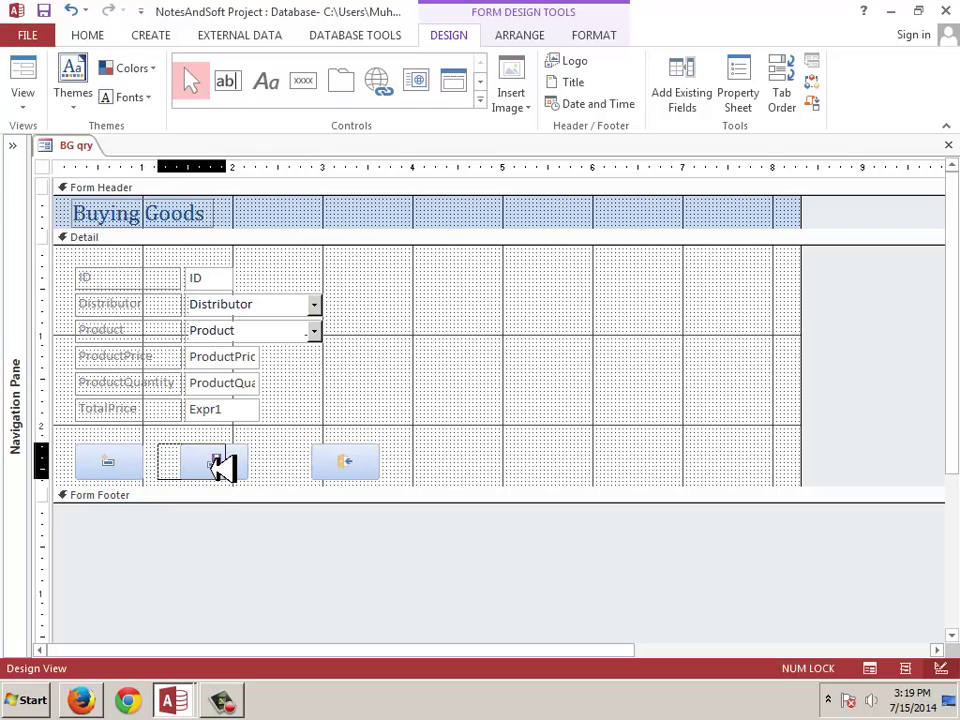
{"action": "left_click", "coordinate": [378, 465]}
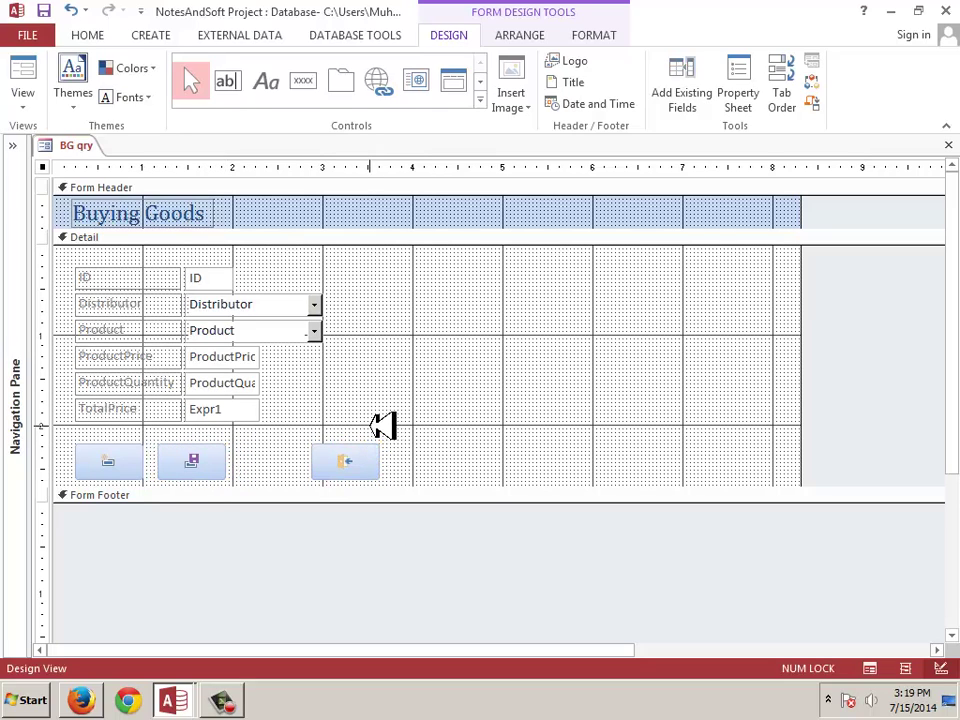
{"action": "left_click_drag", "start_coordinate": [377, 456], "coordinate": [303, 459]}
{"action": "left_click", "coordinate": [405, 431]}
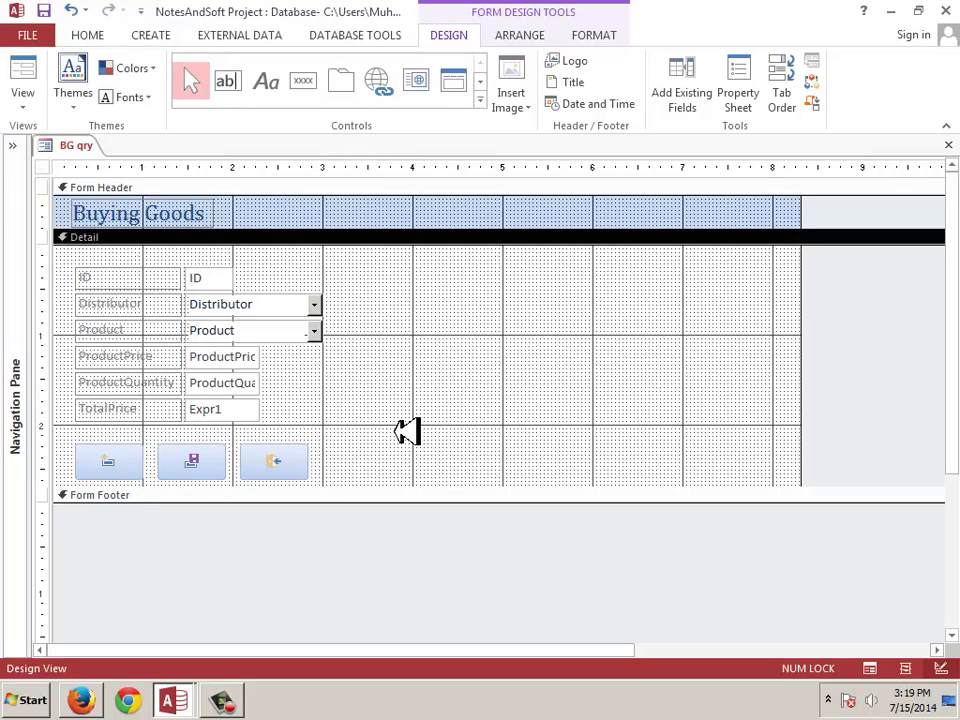
Save the form as Buying Goods frm, close it and show the list of database objects
{"action": "key", "text": "ctrl+s"}
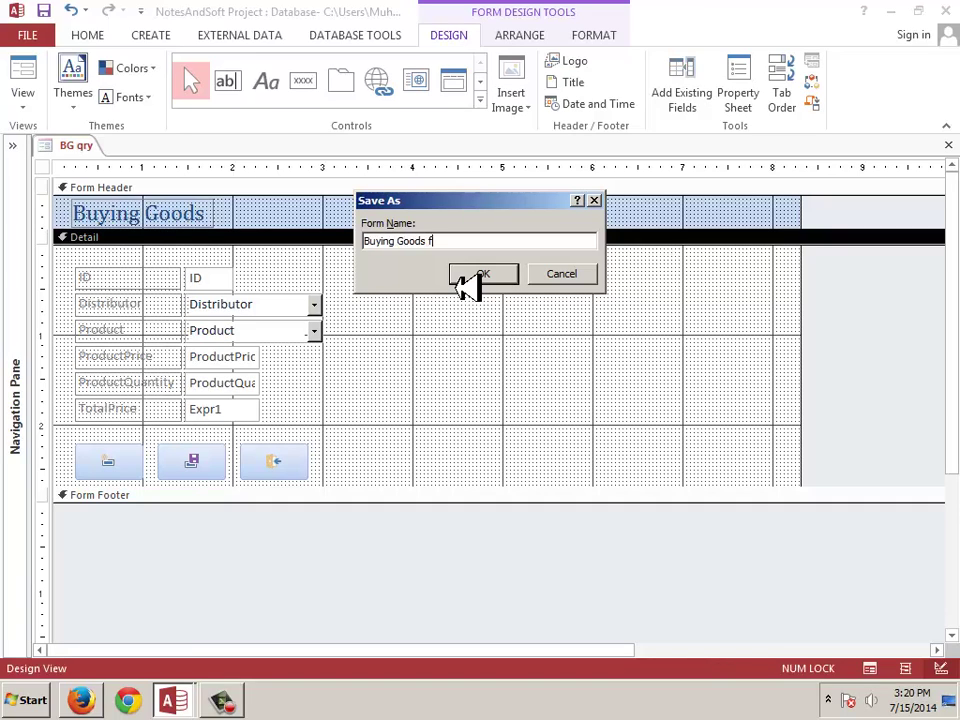
{"action": "type", "text": "m"}
{"action": "left_click", "coordinate": [480, 280]}
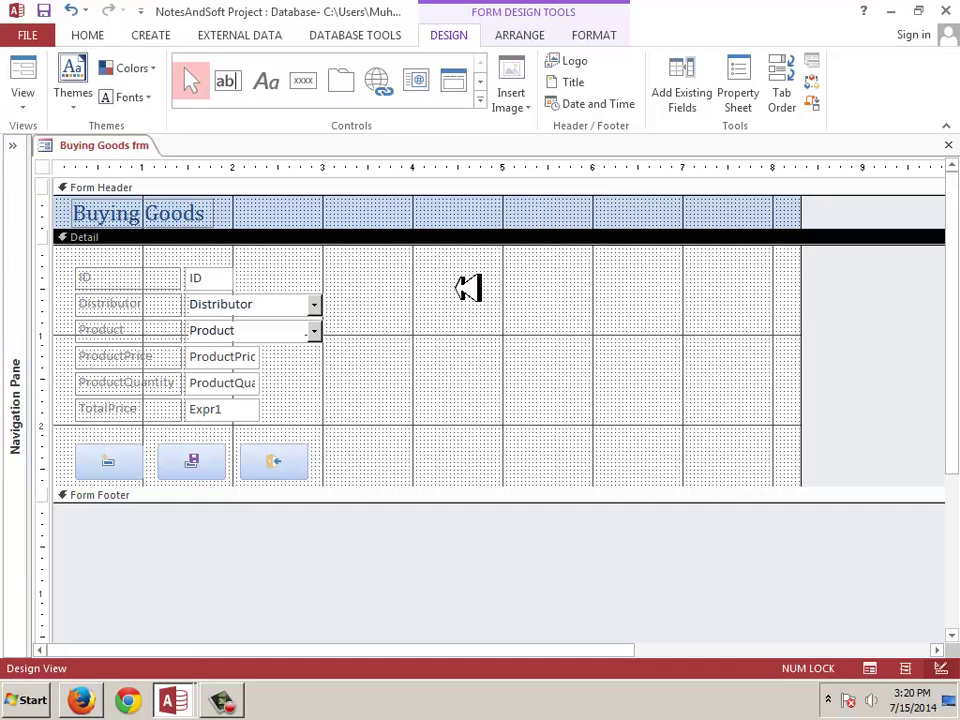
{"action": "left_click", "coordinate": [950, 145]}
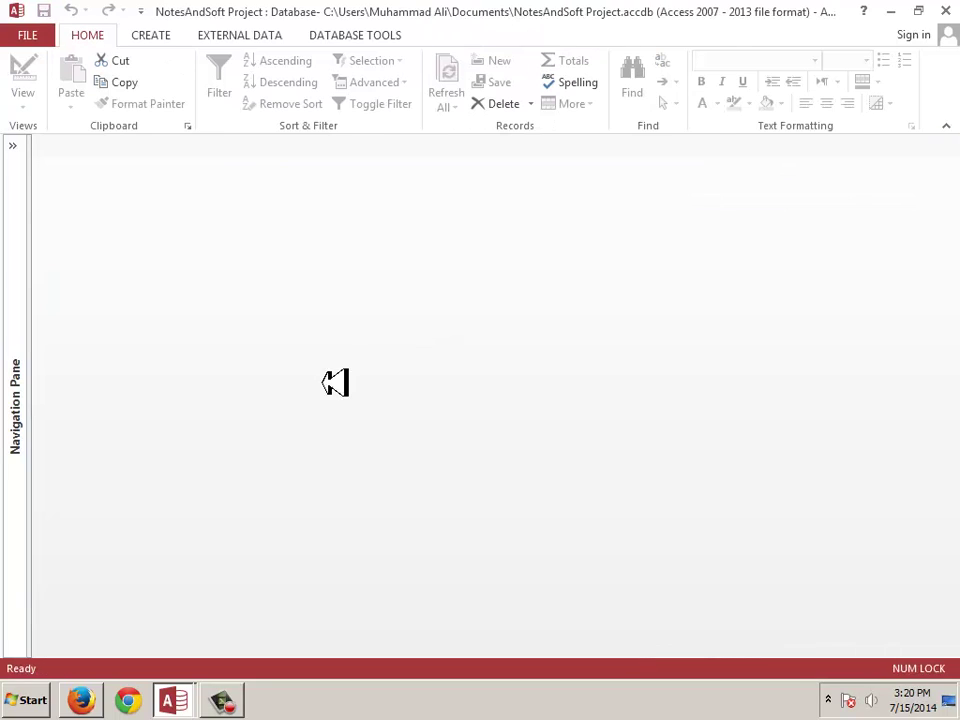
{"action": "left_click", "coordinate": [13, 145]}
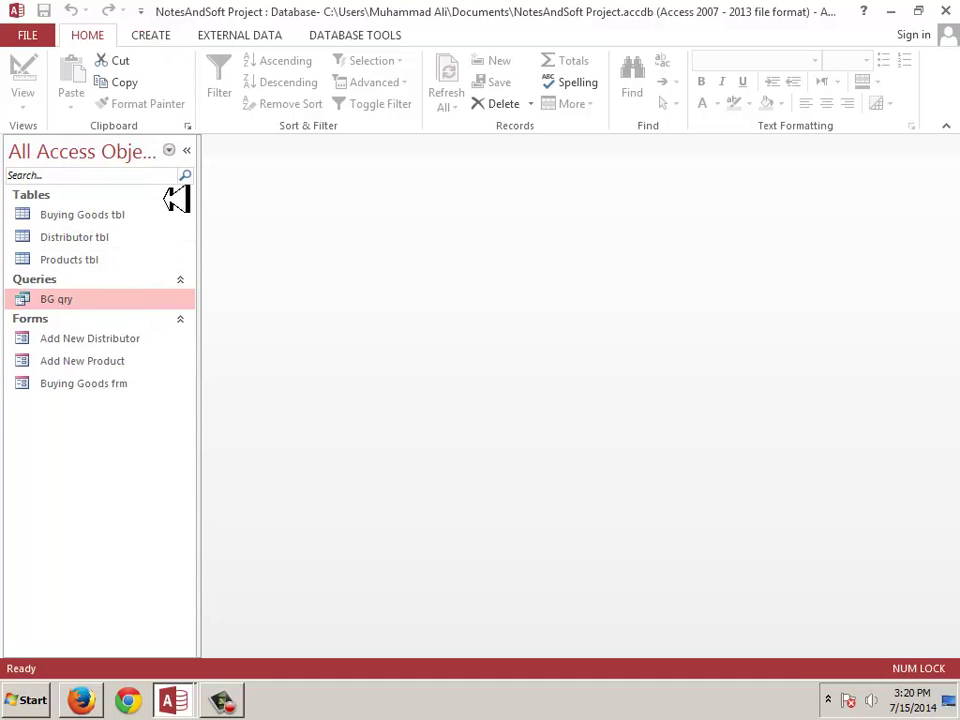
Switch to the MiniShop database and open its SwitchBoard form
{"action": "left_click", "coordinate": [174, 697]}
{"action": "left_click", "coordinate": [216, 636]}
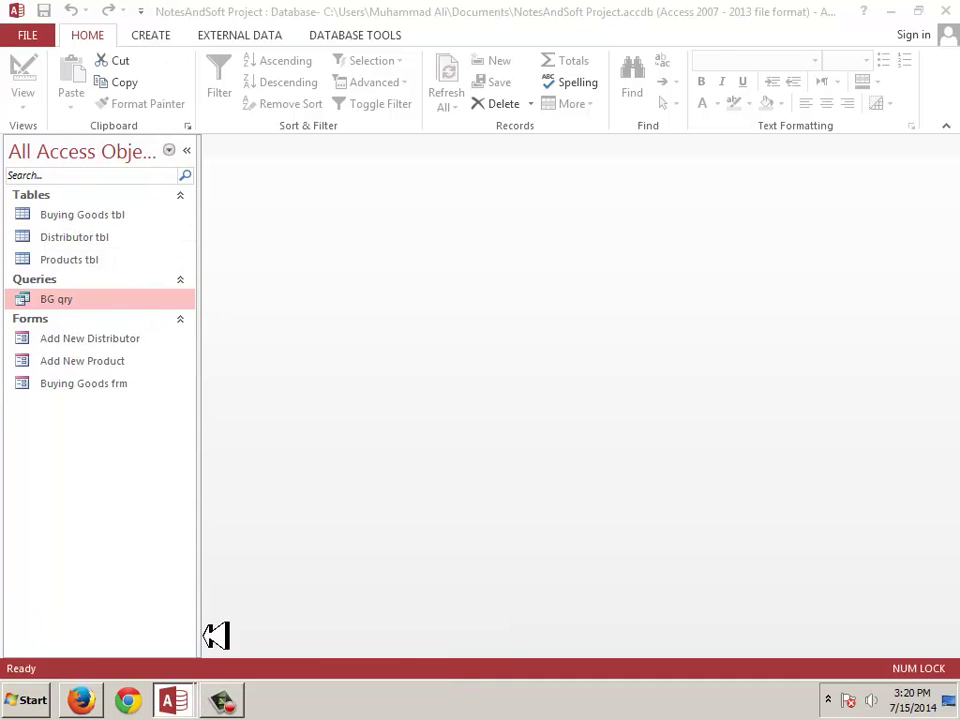
{"action": "double_click", "coordinate": [80, 377]}
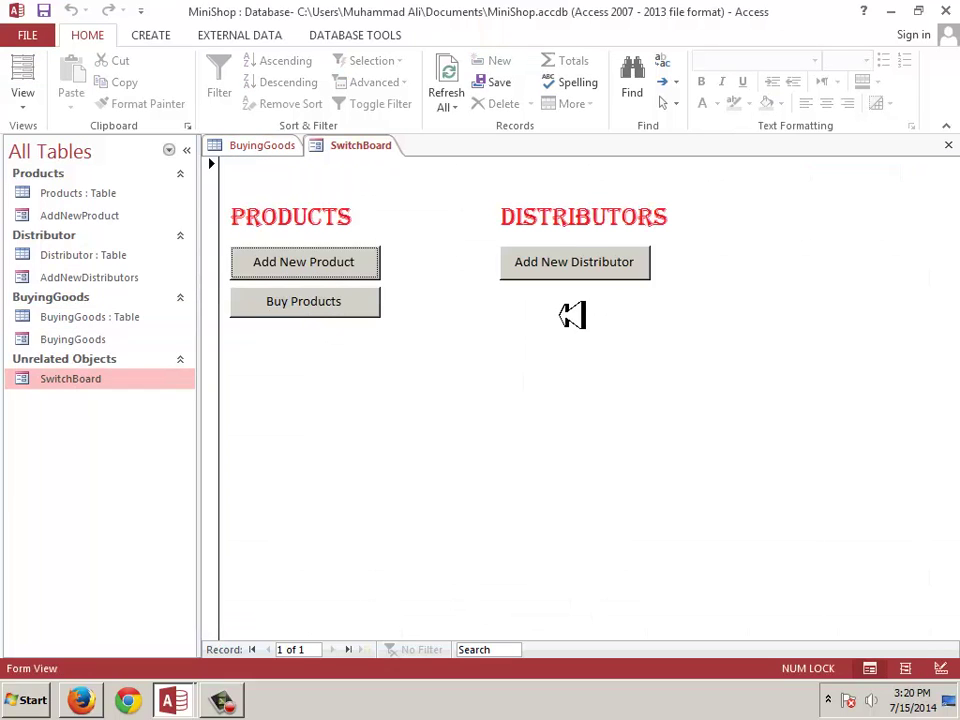
Try the switchboard's Add New Product and Buy Products buttons, closing each form that they open
{"action": "left_click", "coordinate": [364, 260]}
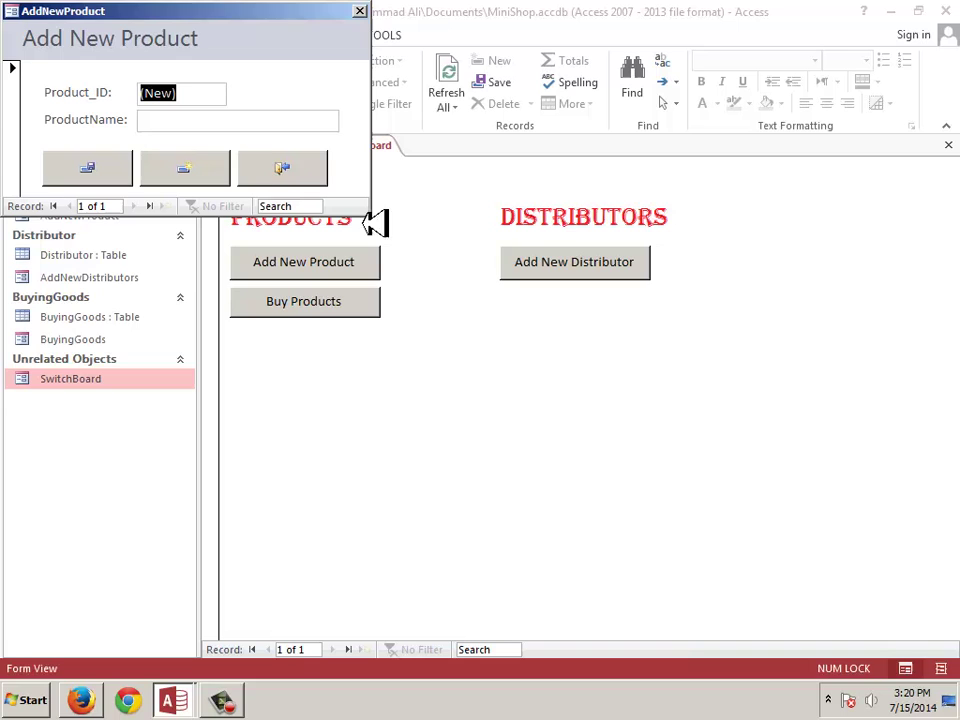
{"action": "left_click", "coordinate": [251, 165]}
{"action": "left_click", "coordinate": [324, 295]}
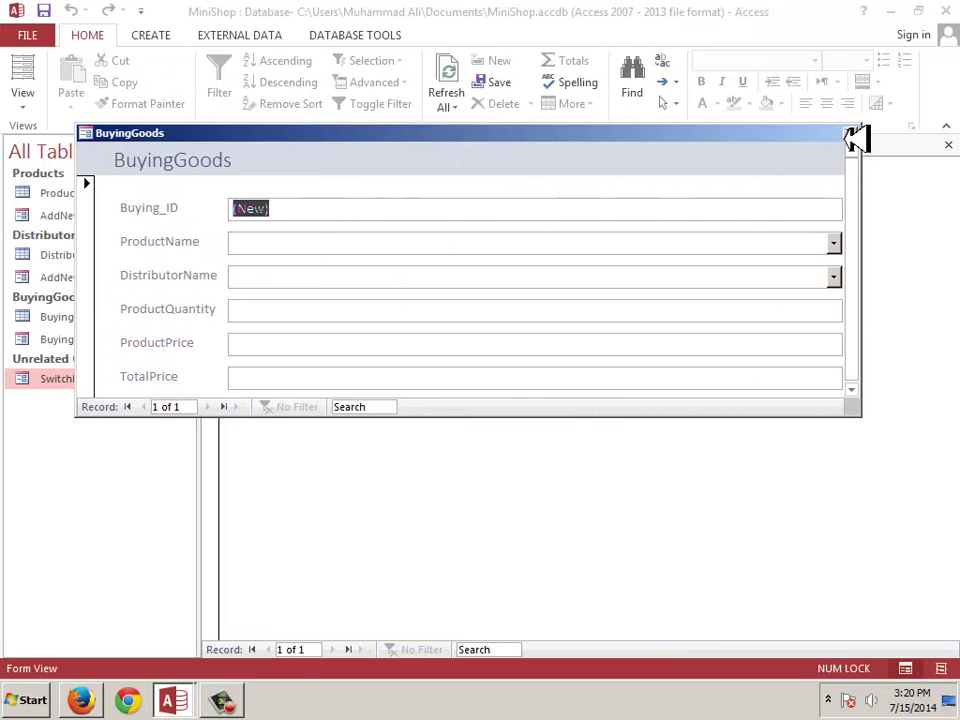
{"action": "left_click", "coordinate": [851, 134]}
{"action": "left_click", "coordinate": [482, 277]}
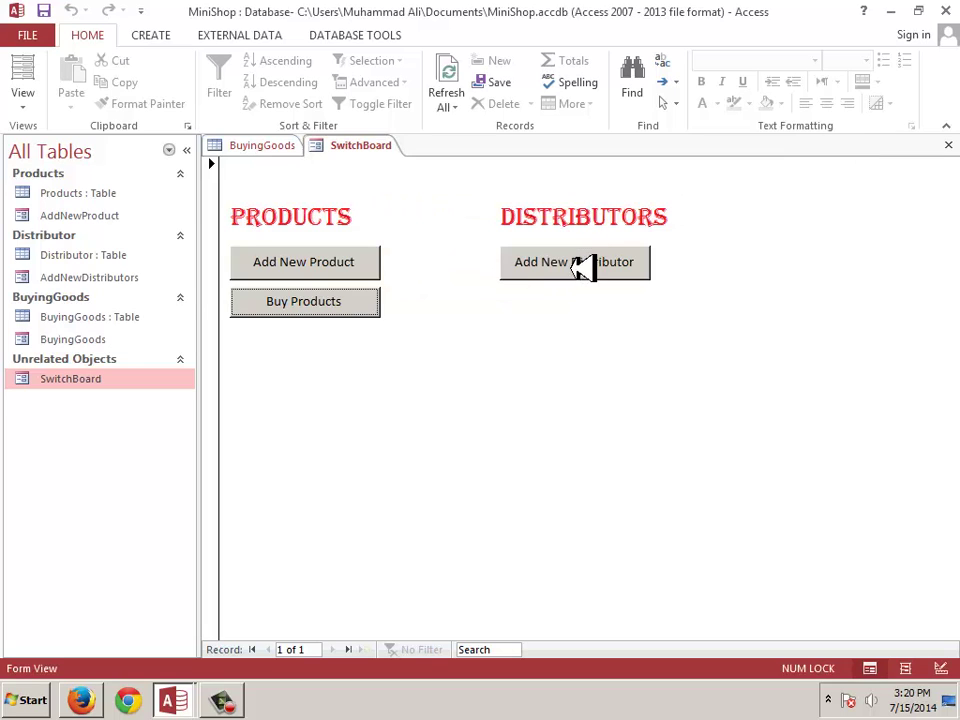
Try the switchboard's Add New Distributor button, close its form and return to the NotesAndSoft Project database
{"action": "left_click", "coordinate": [579, 264]}
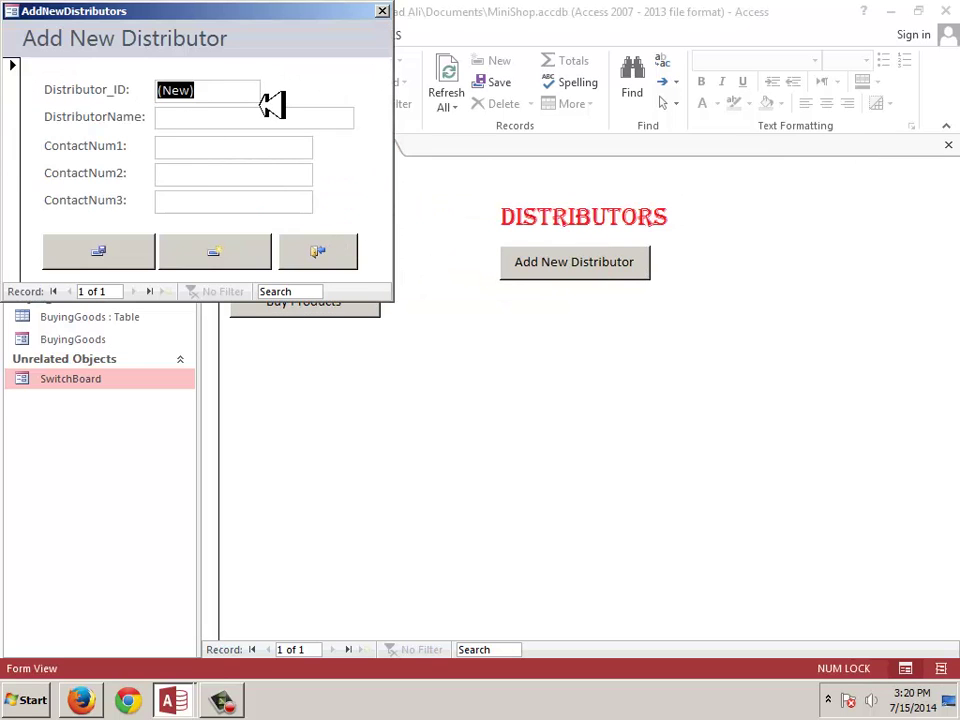
{"action": "key", "text": "Tab"}
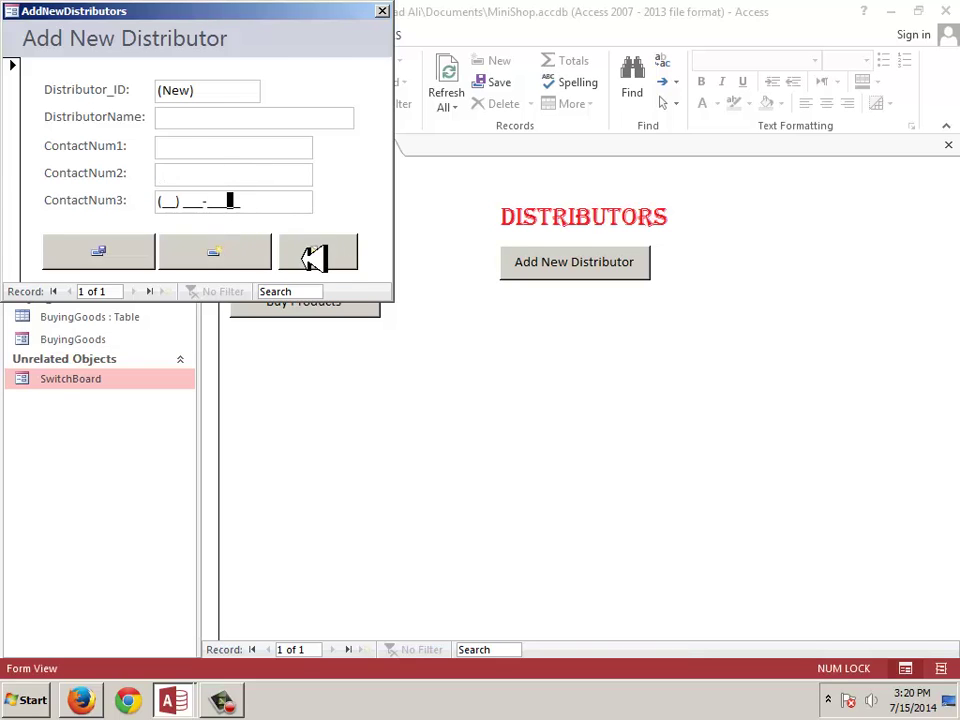
{"action": "left_click", "coordinate": [315, 252]}
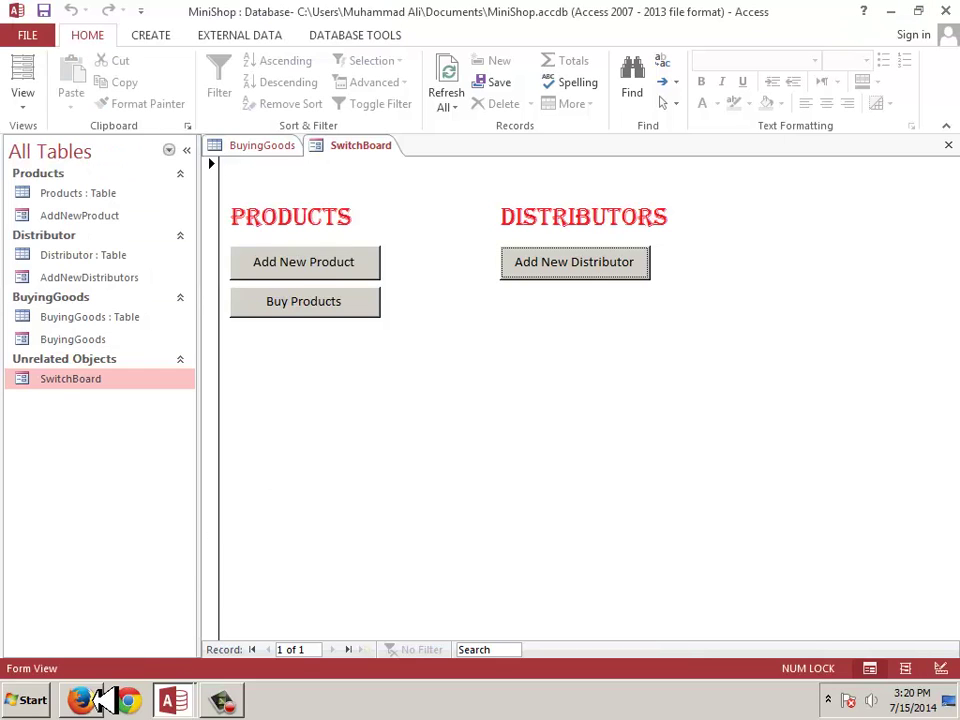
{"action": "left_click", "coordinate": [195, 692]}
{"action": "left_click", "coordinate": [195, 662]}
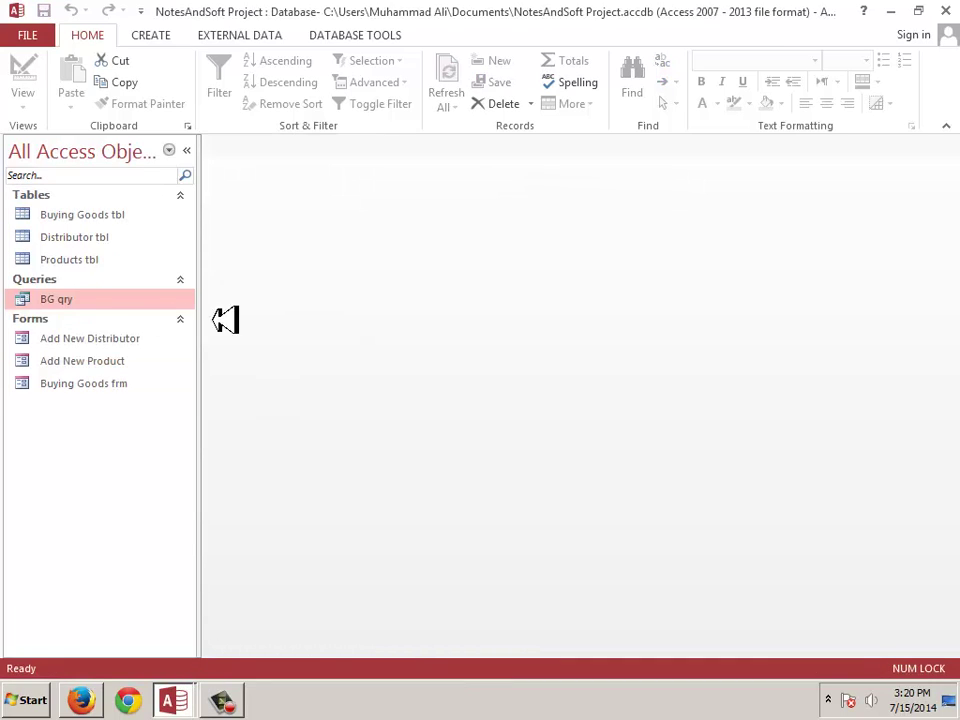
Create a blank form, switch it to Design View and collapse the list of database objects
{"action": "left_click", "coordinate": [90, 338]}
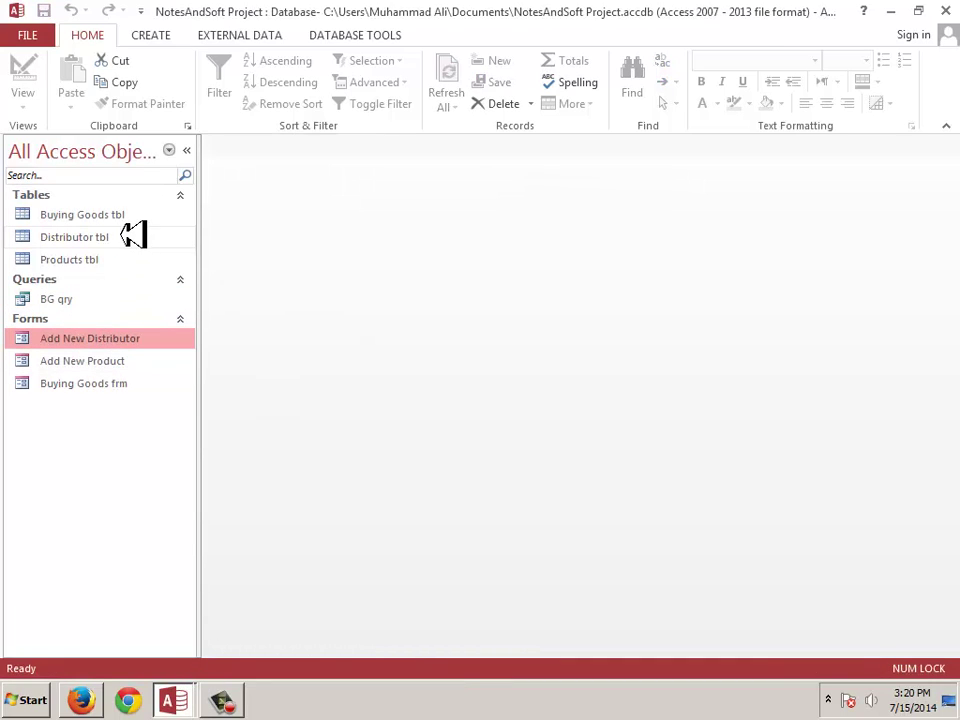
{"action": "left_click", "coordinate": [160, 33]}
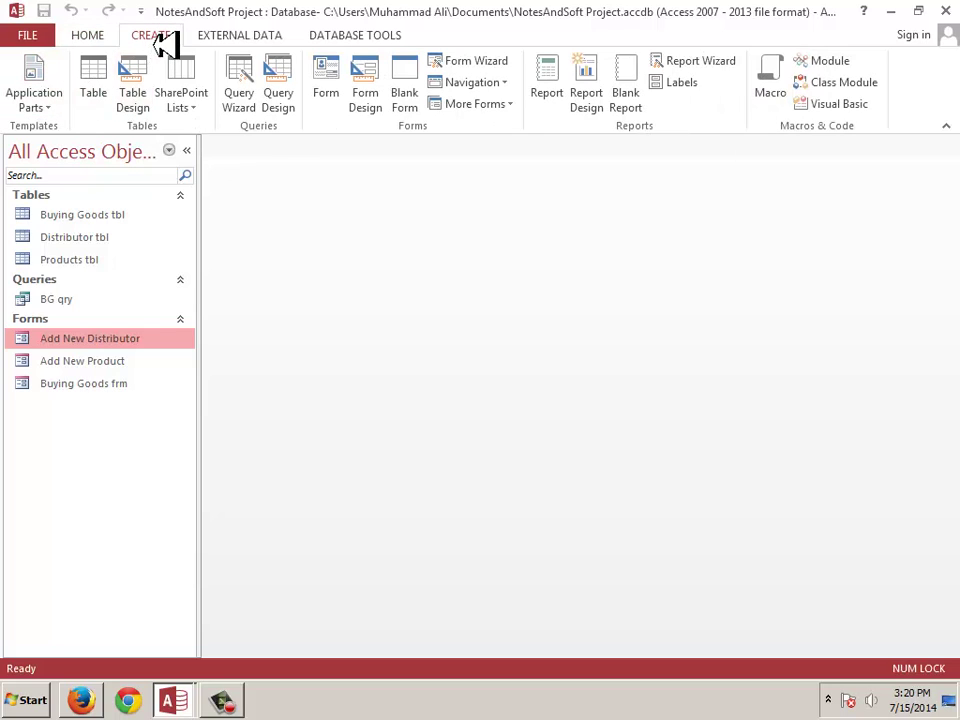
{"action": "left_click", "coordinate": [418, 97]}
{"action": "left_click", "coordinate": [40, 102]}
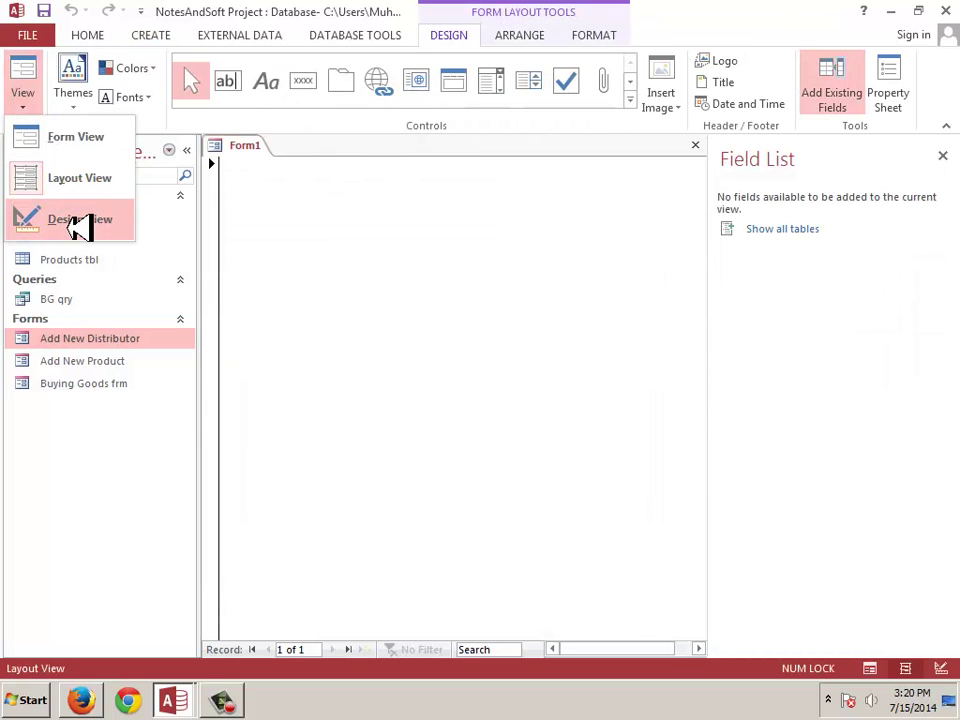
{"action": "left_click", "coordinate": [72, 228]}
{"action": "left_click", "coordinate": [186, 149]}
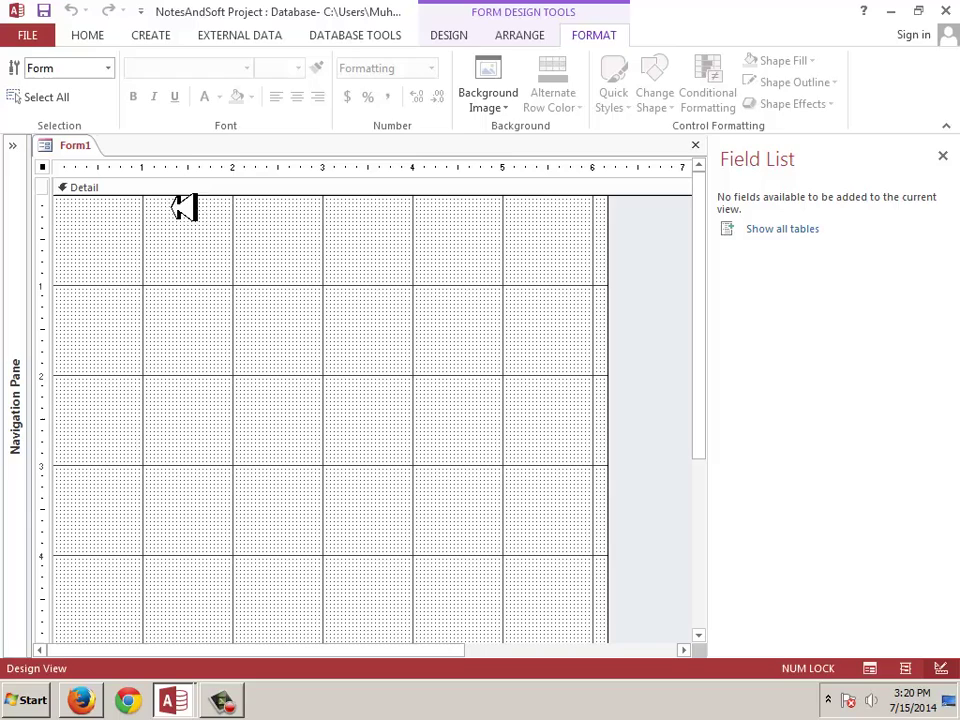
Add a command button to the Detail section with the Open Form action for Add New Distributor, showing all the records
{"action": "left_click", "coordinate": [446, 38]}
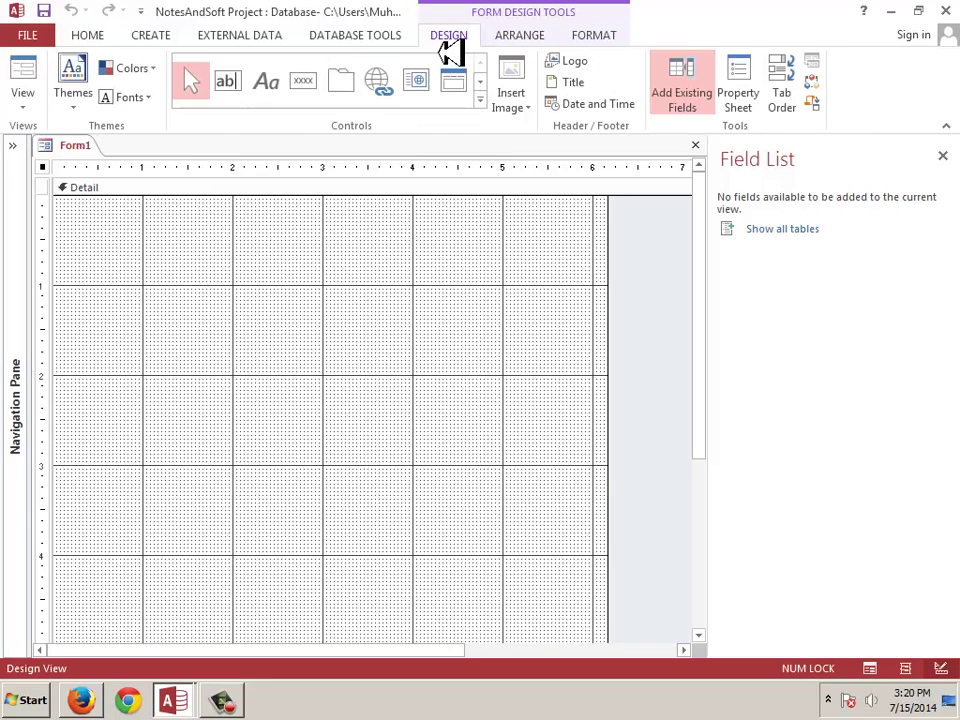
{"action": "left_click", "coordinate": [310, 82]}
{"action": "left_click", "coordinate": [103, 248]}
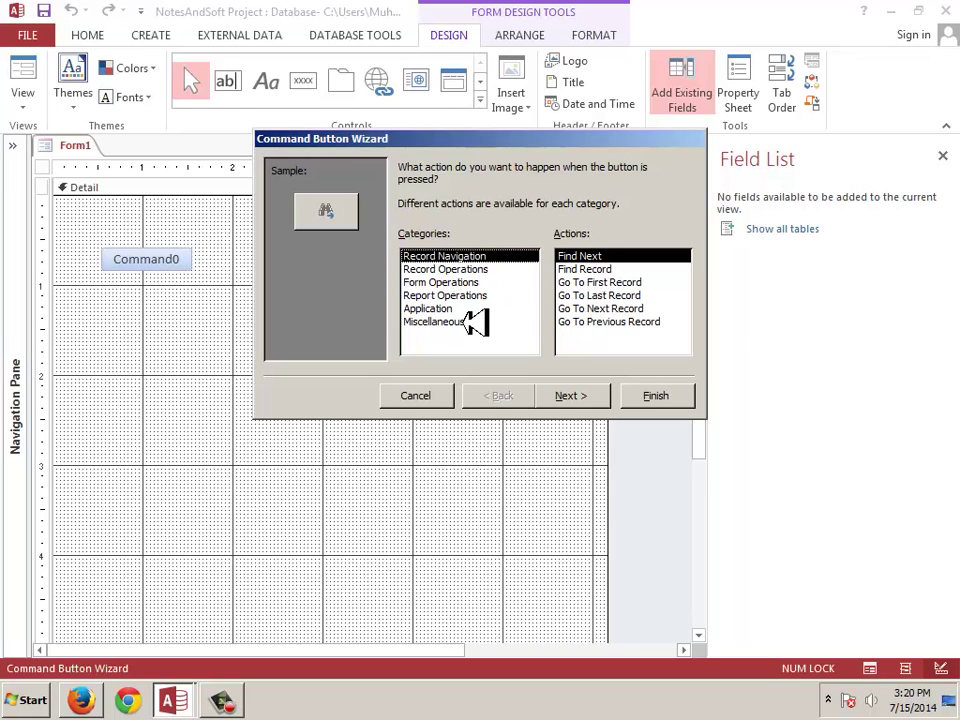
{"action": "left_click", "coordinate": [470, 282]}
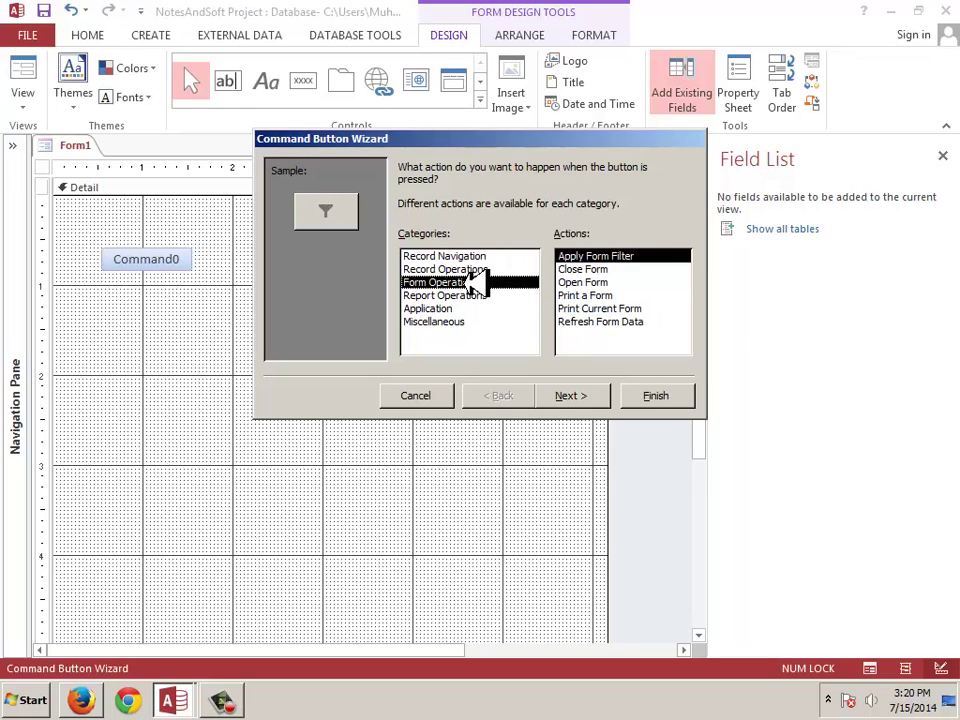
{"action": "left_click", "coordinate": [600, 282]}
{"action": "left_click", "coordinate": [586, 396]}
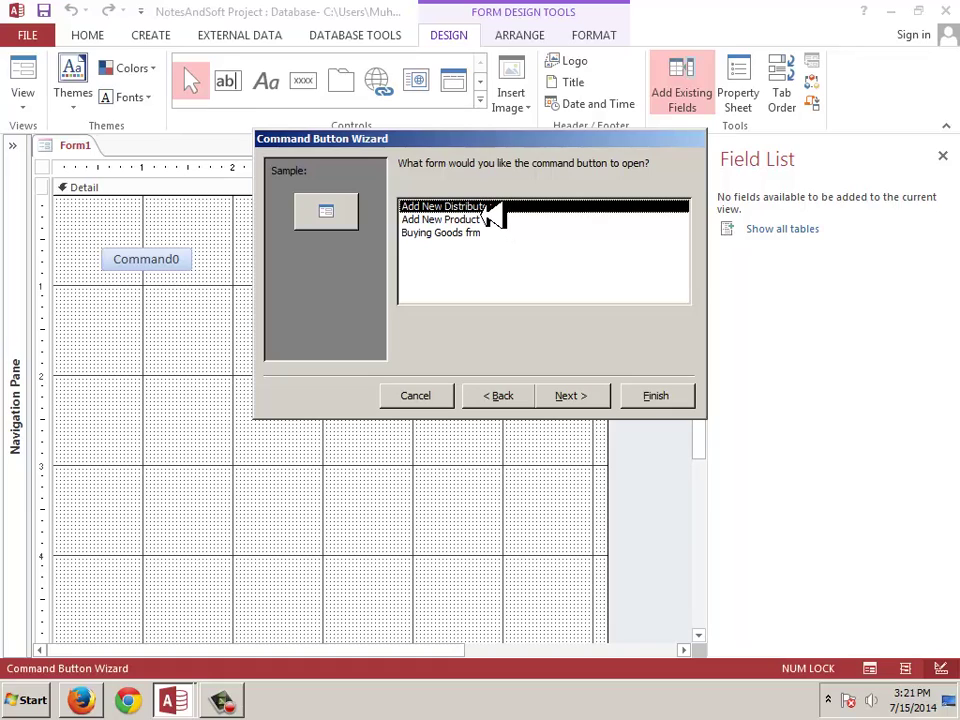
{"action": "left_click", "coordinate": [574, 392]}
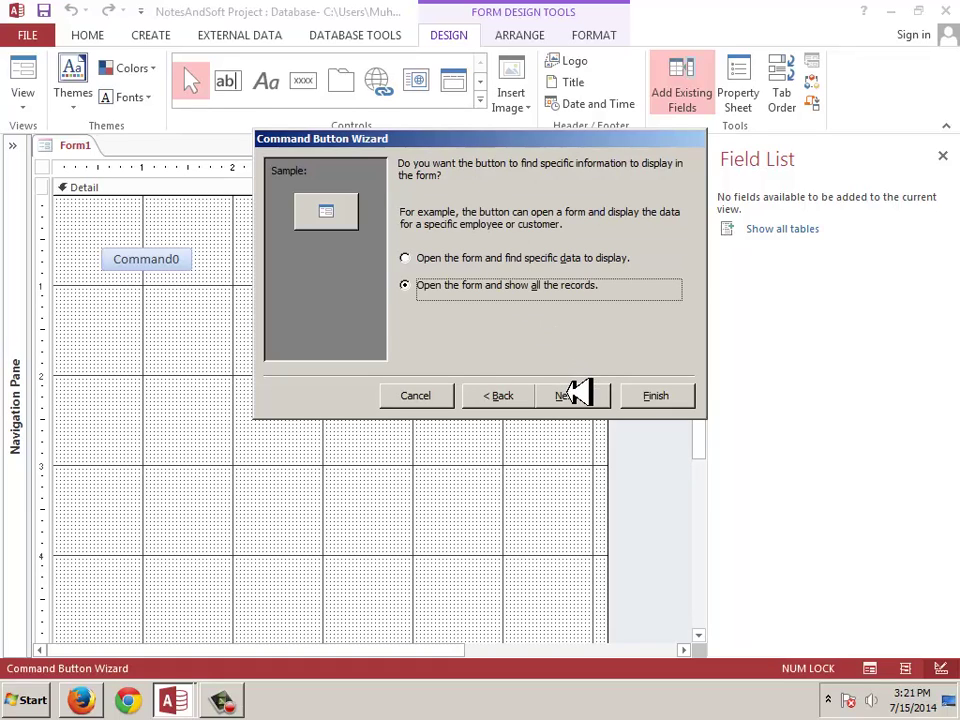
{"action": "left_click", "coordinate": [556, 260]}
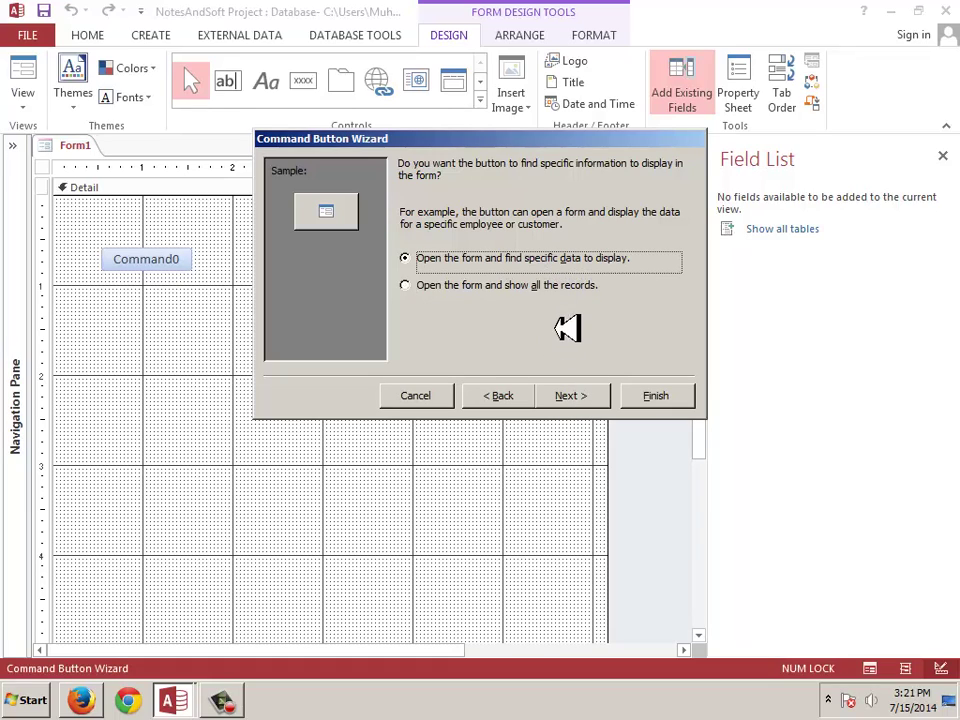
{"action": "left_click", "coordinate": [563, 289]}
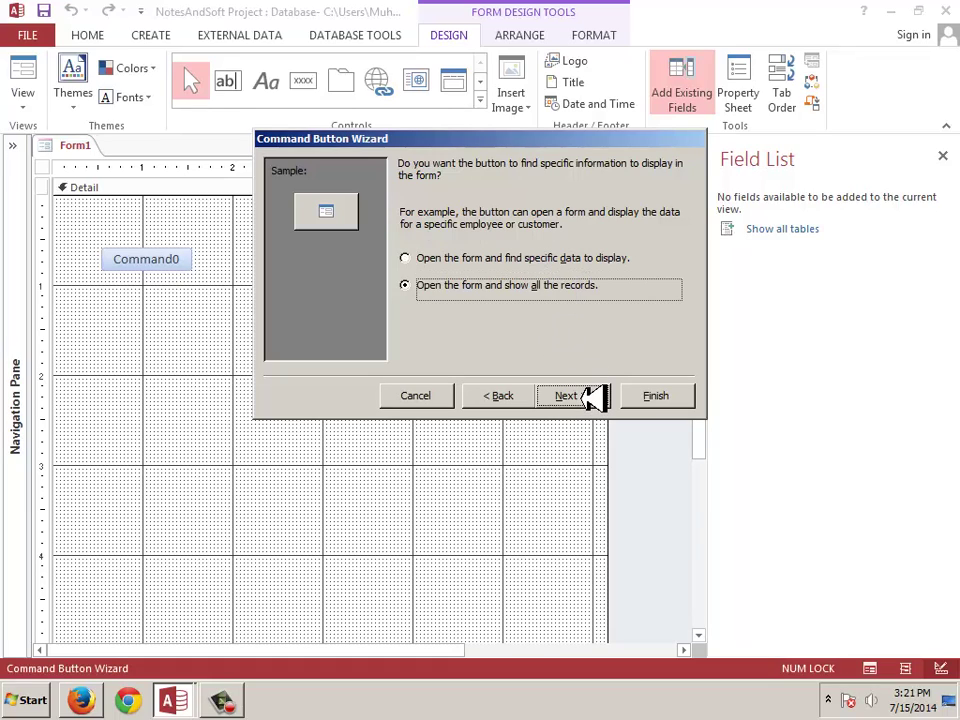
{"action": "left_click", "coordinate": [590, 397]}
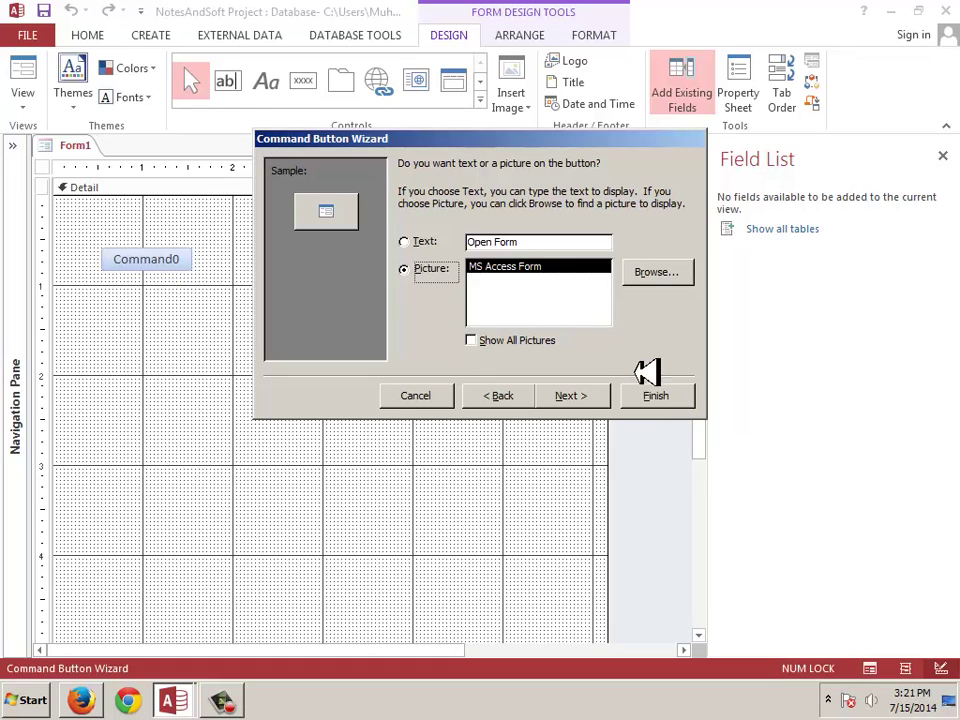
Give the button the text Add New Distributor, finish the wizard and move it closer to the Detail section's upper-left corner
{"action": "left_click", "coordinate": [406, 242]}
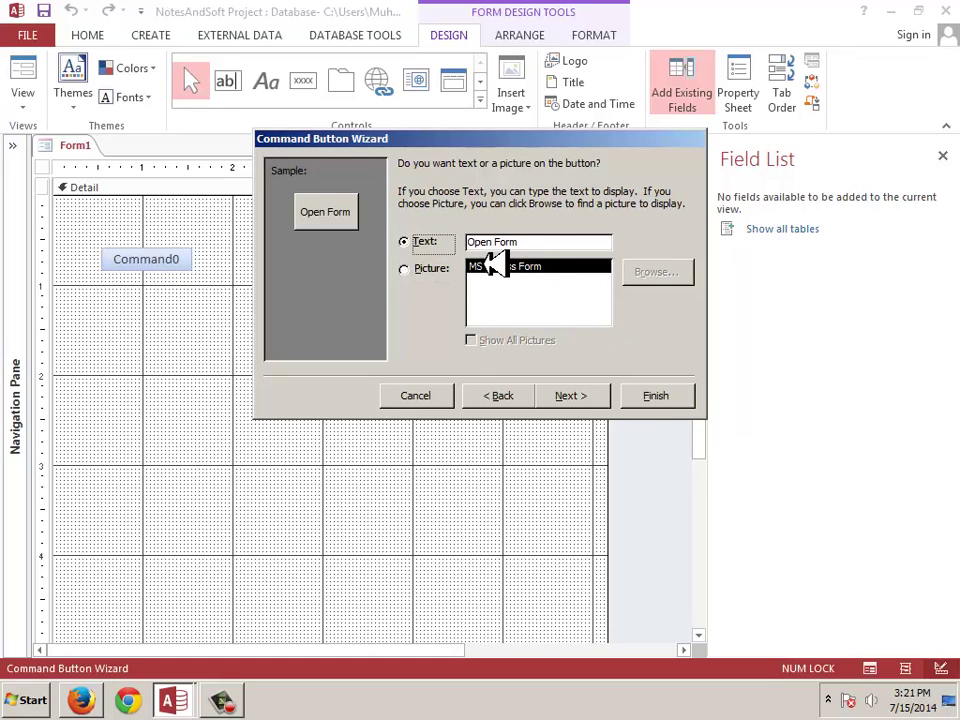
{"action": "left_click_drag", "start_coordinate": [549, 237], "coordinate": [298, 238]}
{"action": "key", "text": "Caps_Lock"}
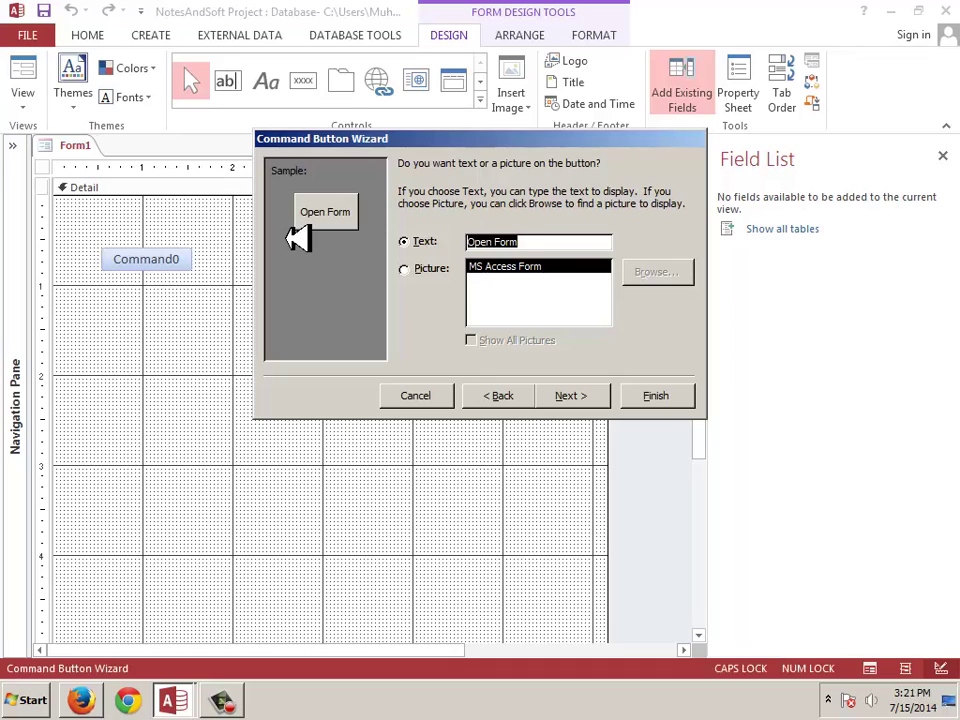
{"action": "type", "text": "Add New Distributor"}
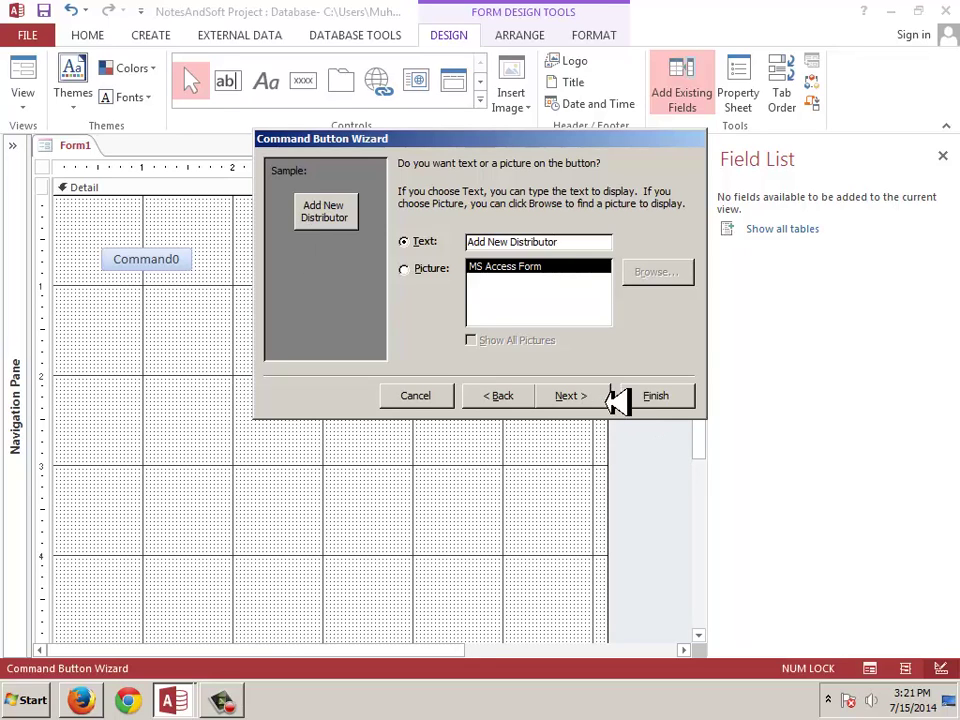
{"action": "left_click", "coordinate": [600, 396]}
{"action": "left_click", "coordinate": [650, 398]}
{"action": "left_click_drag", "start_coordinate": [222, 266], "coordinate": [189, 234]}
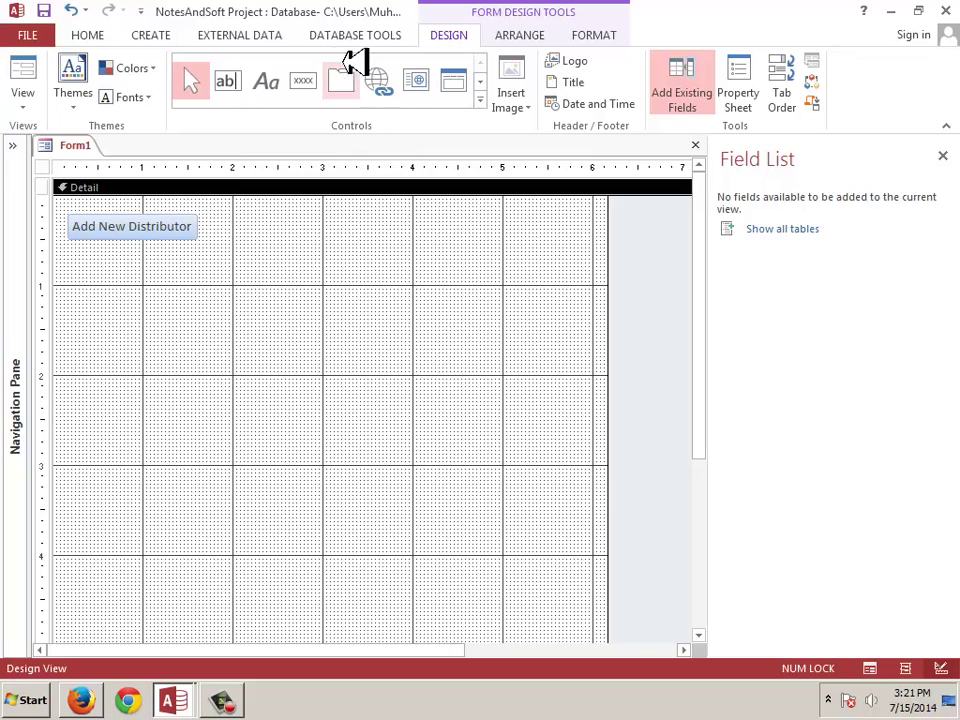
Add a command button below Add New Distributor with the Open Form action for Add New Product, showing all the records
{"action": "left_click", "coordinate": [303, 80]}
{"action": "left_click", "coordinate": [102, 280]}
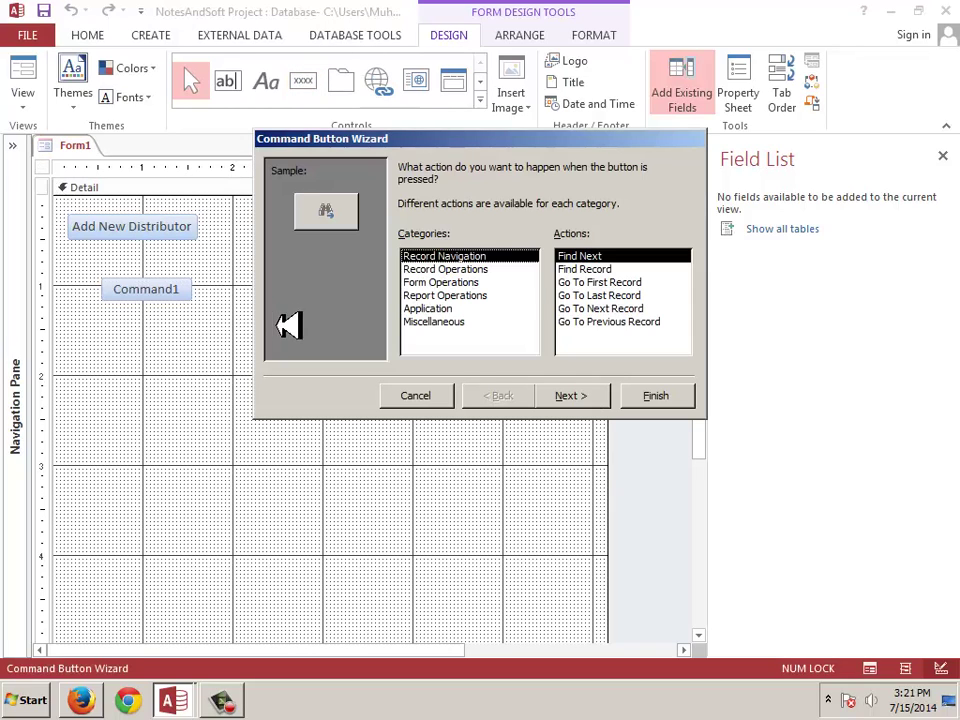
{"action": "left_click", "coordinate": [441, 282]}
{"action": "left_click", "coordinate": [590, 282]}
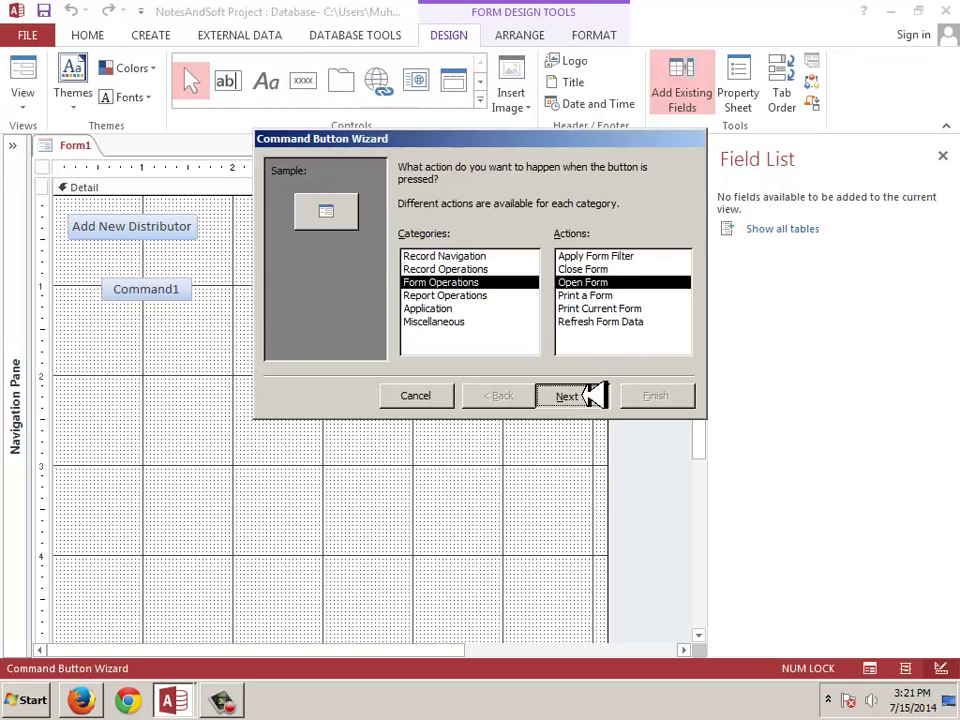
{"action": "left_click", "coordinate": [589, 394]}
{"action": "left_click", "coordinate": [448, 219]}
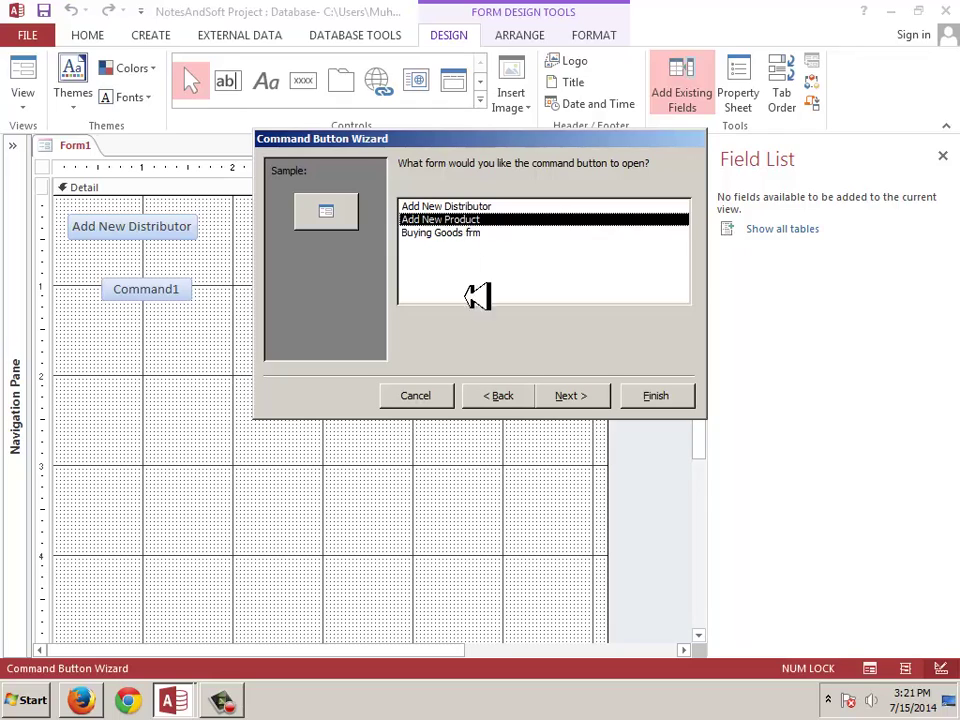
{"action": "left_click", "coordinate": [572, 394]}
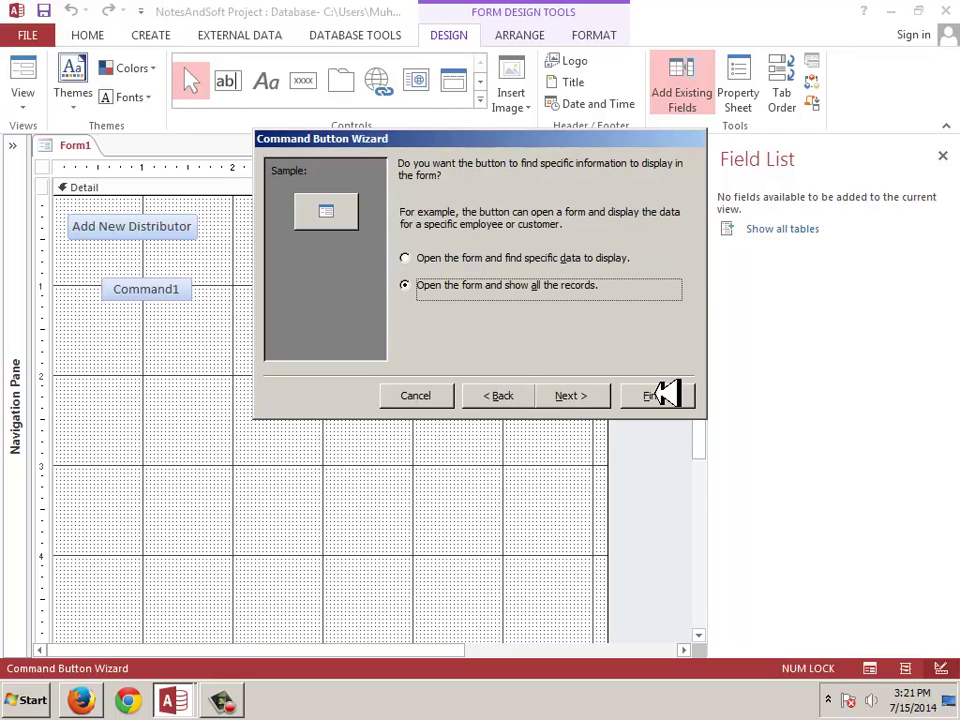
{"action": "left_click", "coordinate": [600, 392]}
Give the new button the text Add New Product, finish the wizard, and align and size it directly under the Add New Distributor button
{"action": "left_click_drag", "start_coordinate": [579, 242], "coordinate": [340, 245]}
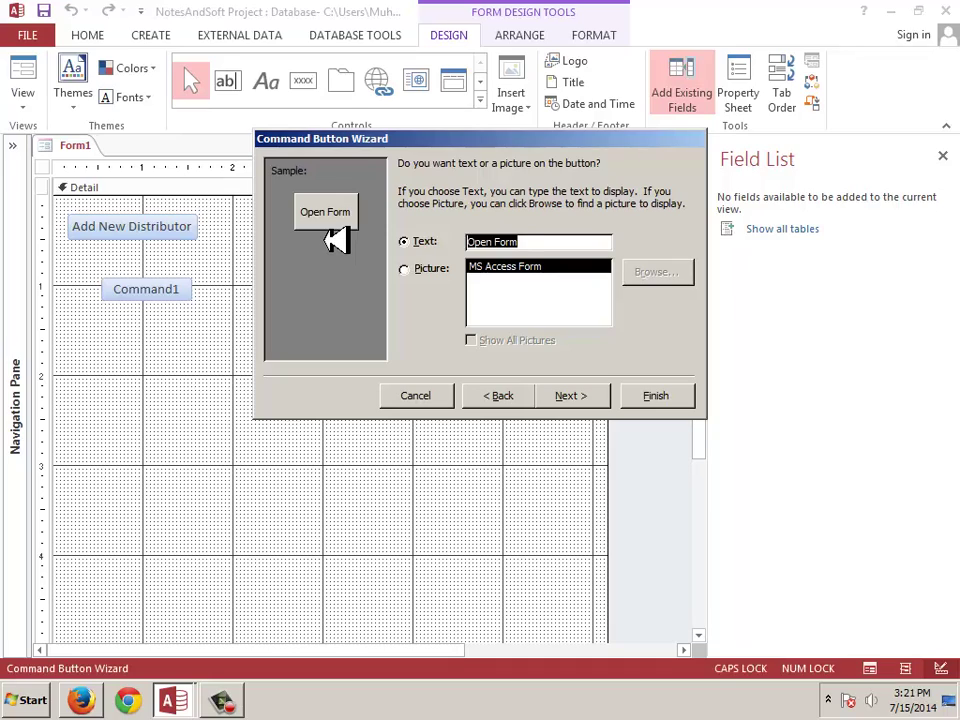
{"action": "type", "text": "Add New P"}
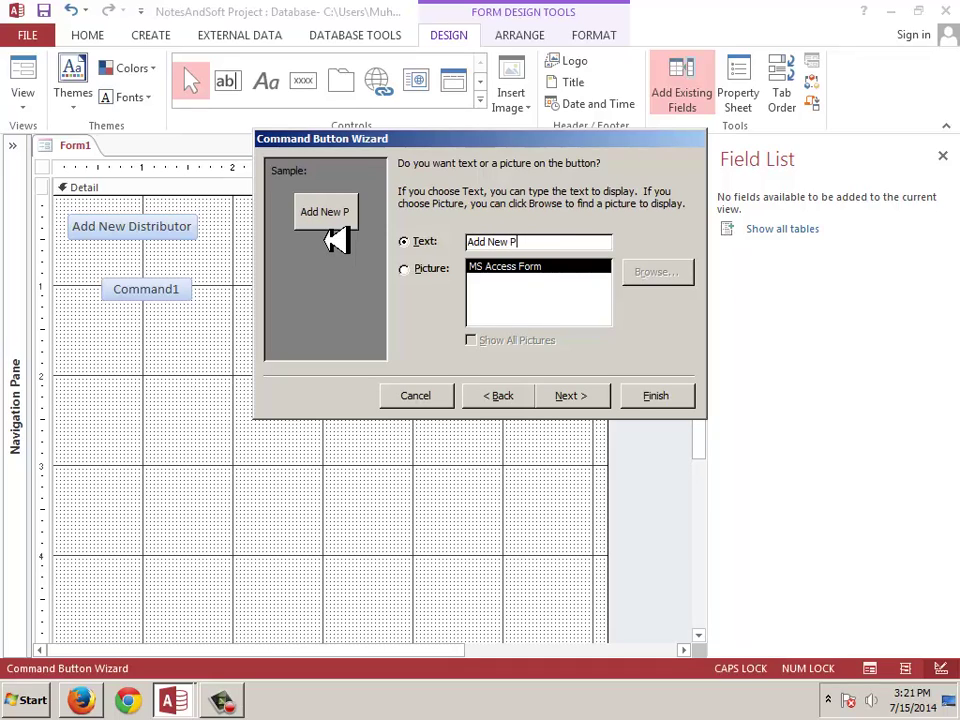
{"action": "type", "text": "rod"}
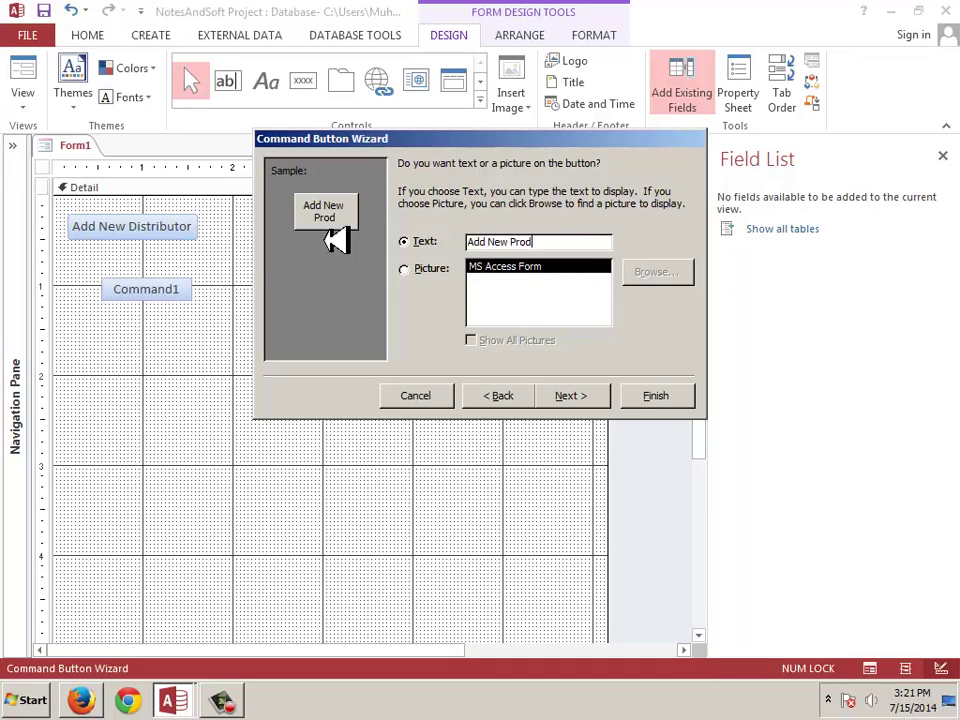
{"action": "type", "text": "uct"}
{"action": "left_click", "coordinate": [572, 396]}
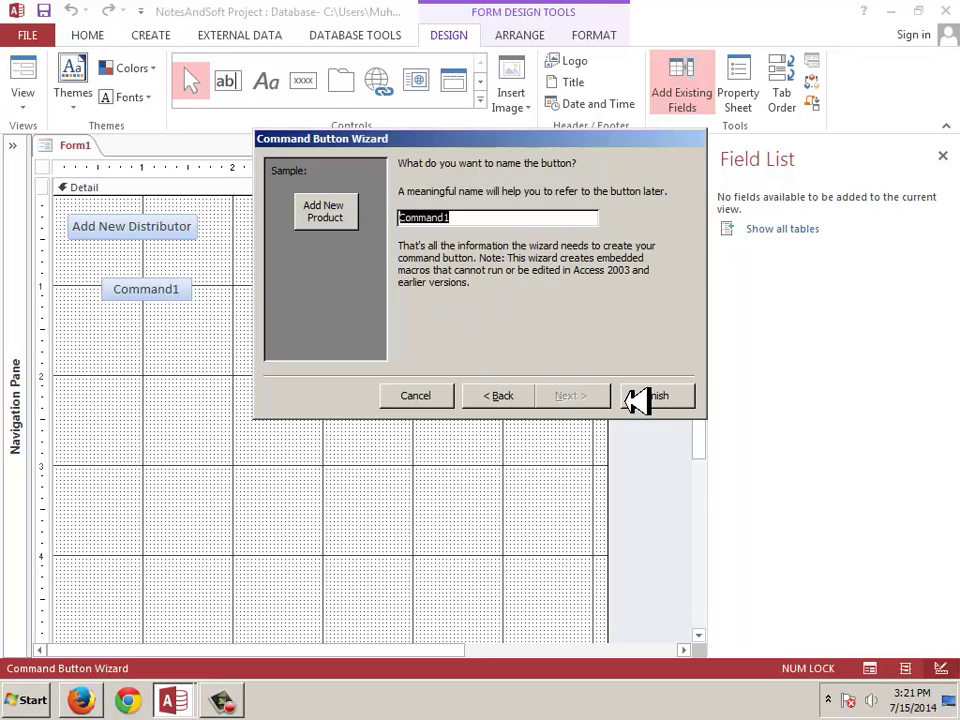
{"action": "left_click", "coordinate": [640, 398]}
{"action": "left_click_drag", "start_coordinate": [212, 290], "coordinate": [208, 262]}
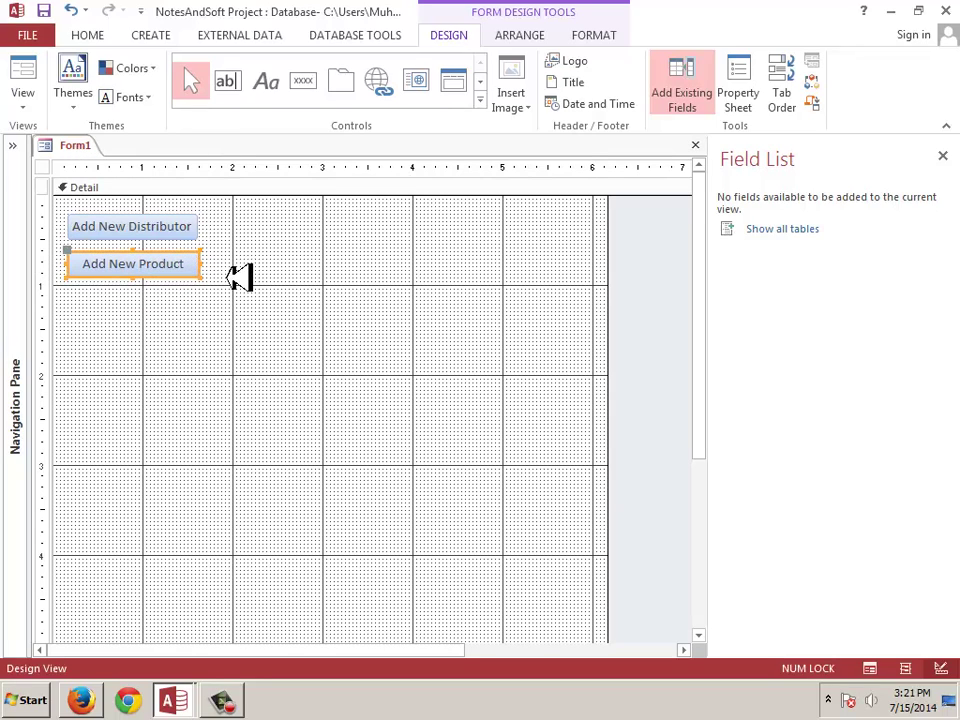
{"action": "left_click", "coordinate": [246, 268]}
Add a third command button to the Detail section with the Open Form action for Buying Goods frm, showing all the records
{"action": "left_click", "coordinate": [303, 81]}
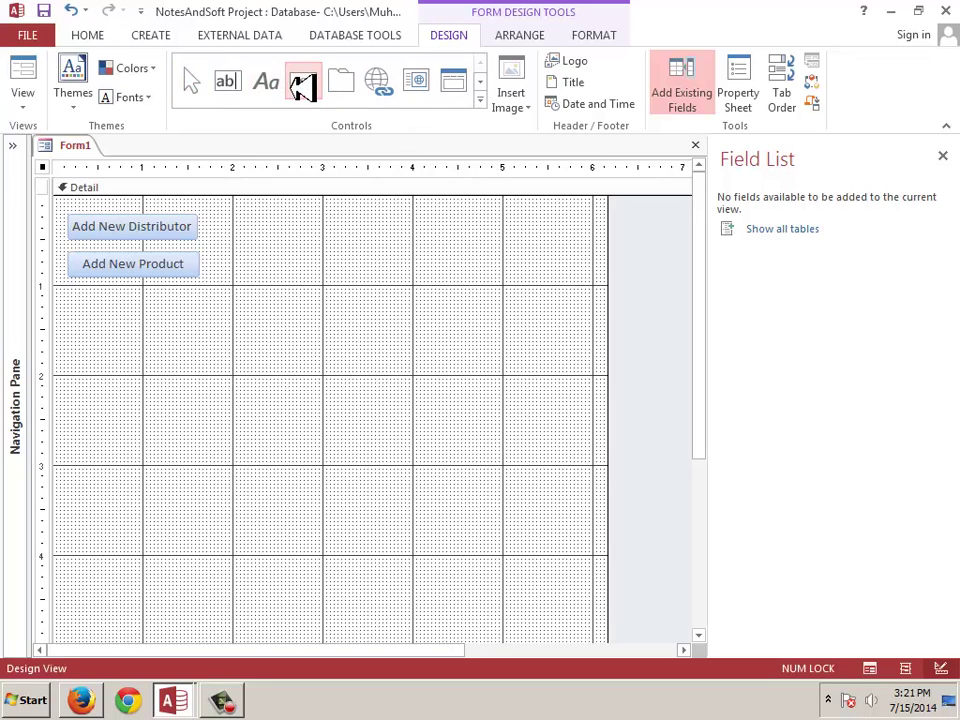
{"action": "left_click", "coordinate": [257, 323]}
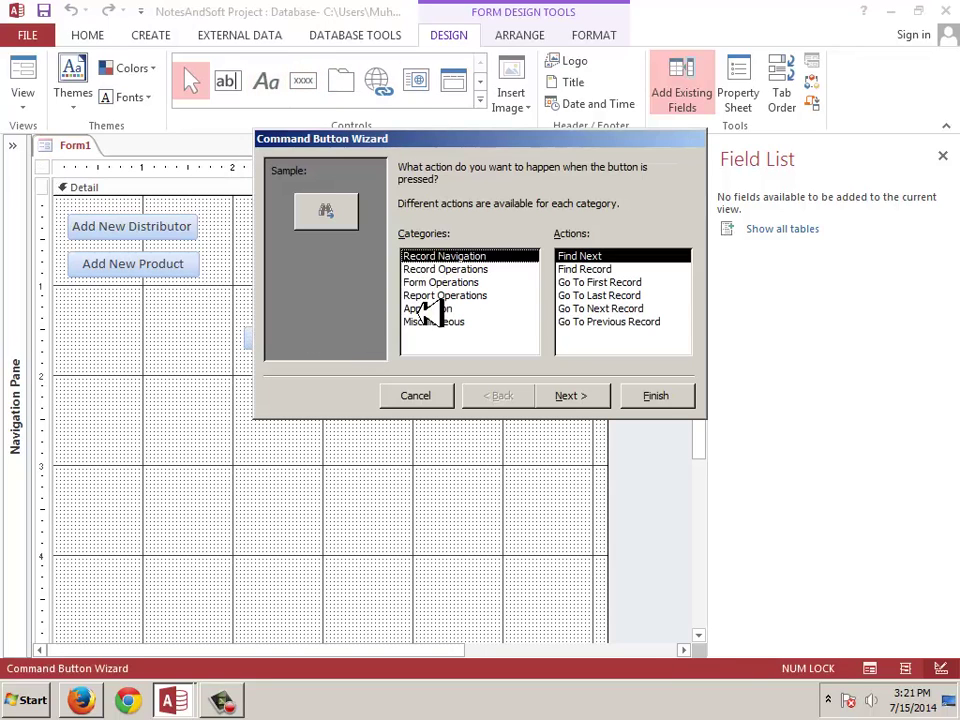
{"action": "left_click", "coordinate": [462, 268]}
{"action": "left_click", "coordinate": [462, 255]}
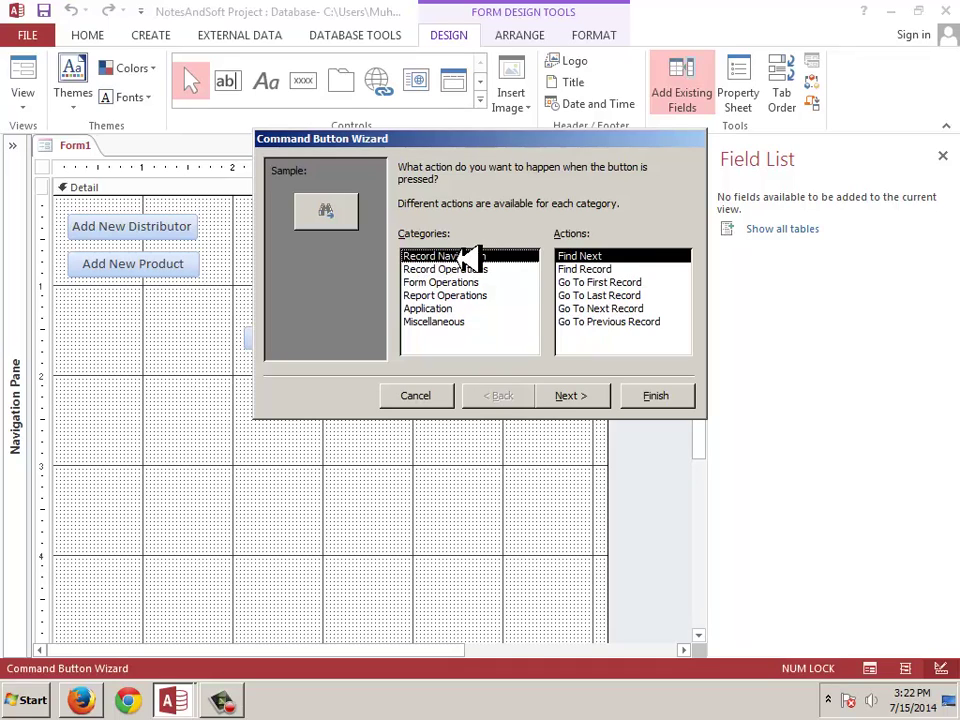
{"action": "left_click", "coordinate": [440, 282]}
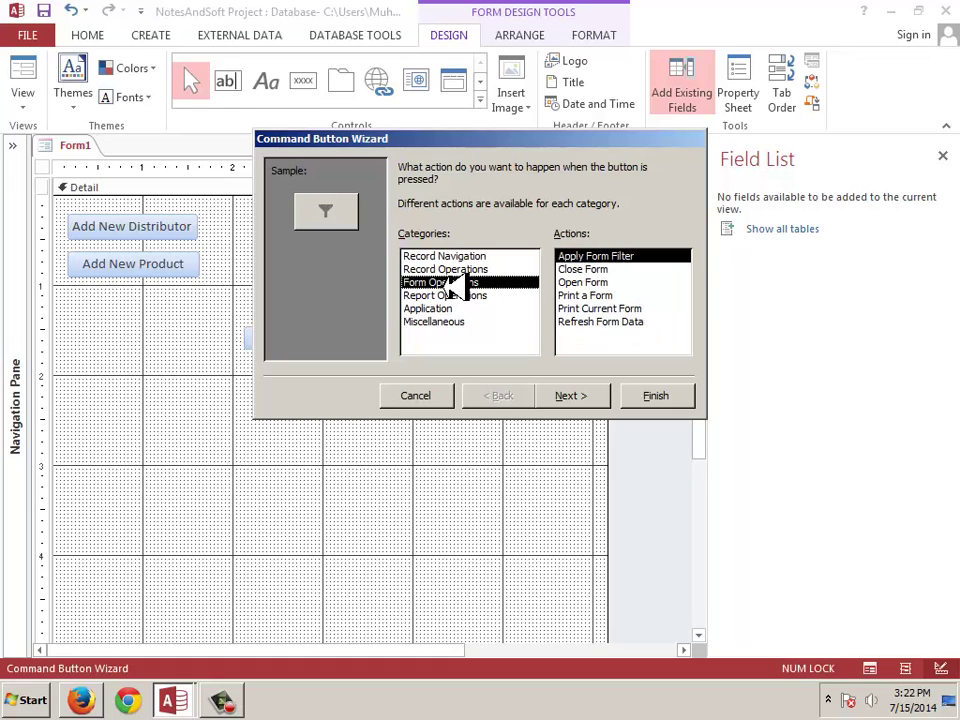
{"action": "left_click", "coordinate": [595, 281]}
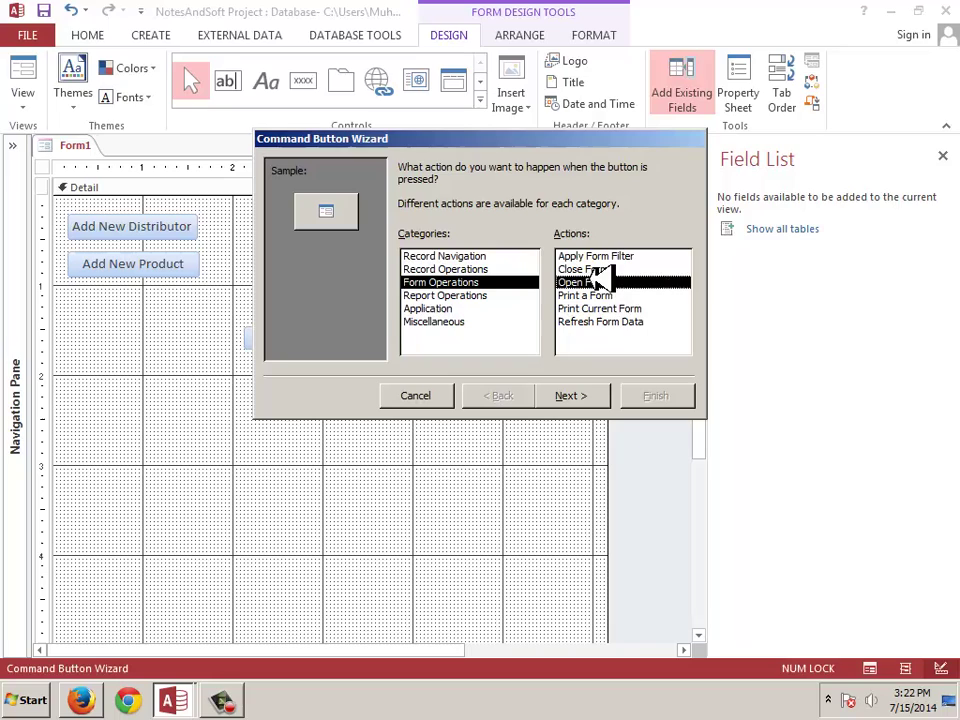
{"action": "left_click", "coordinate": [596, 397]}
{"action": "double_click", "coordinate": [467, 234]}
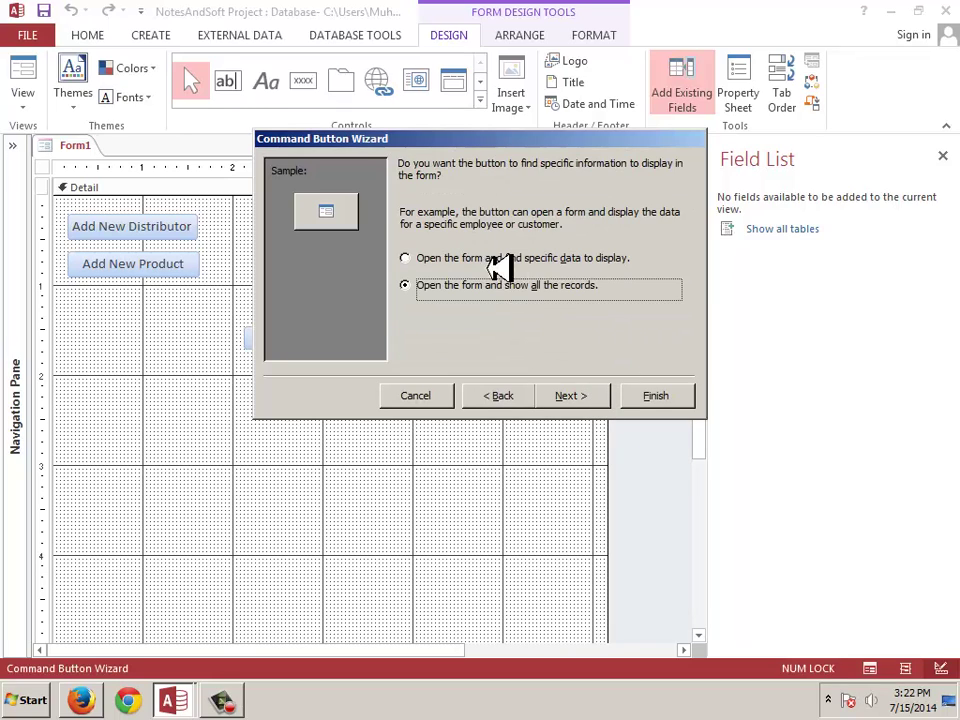
{"action": "left_click", "coordinate": [600, 395]}
Give the third button the text Buy Goods and finish the wizard
{"action": "left_click", "coordinate": [467, 242]}
{"action": "left_click_drag", "start_coordinate": [467, 242], "coordinate": [553, 244]}
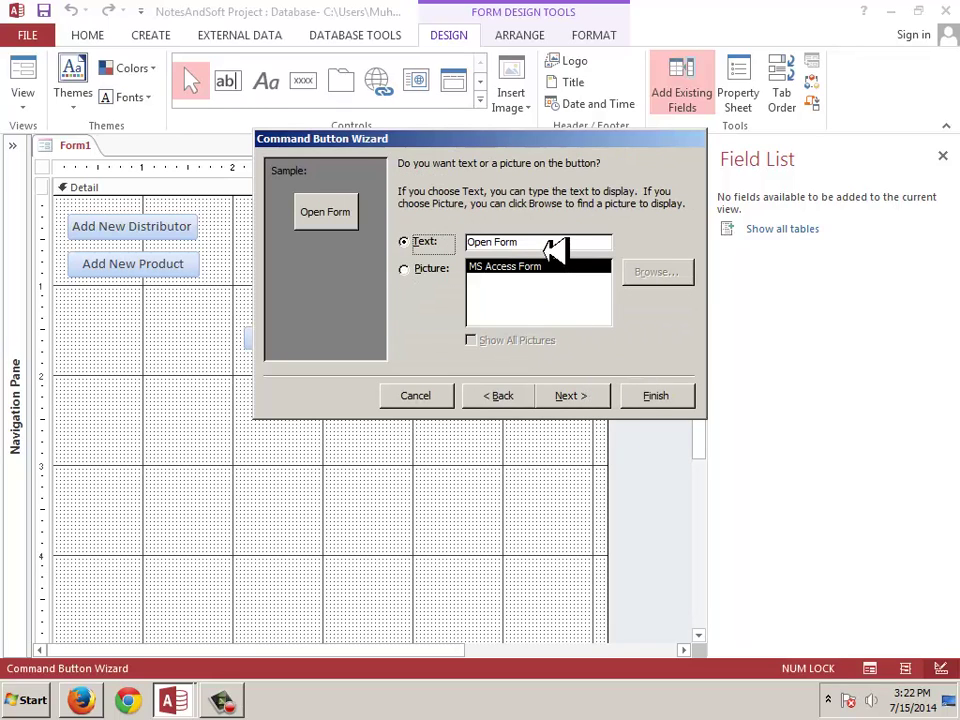
{"action": "key", "text": "Caps_Lock"}
{"action": "type", "text": "G"}
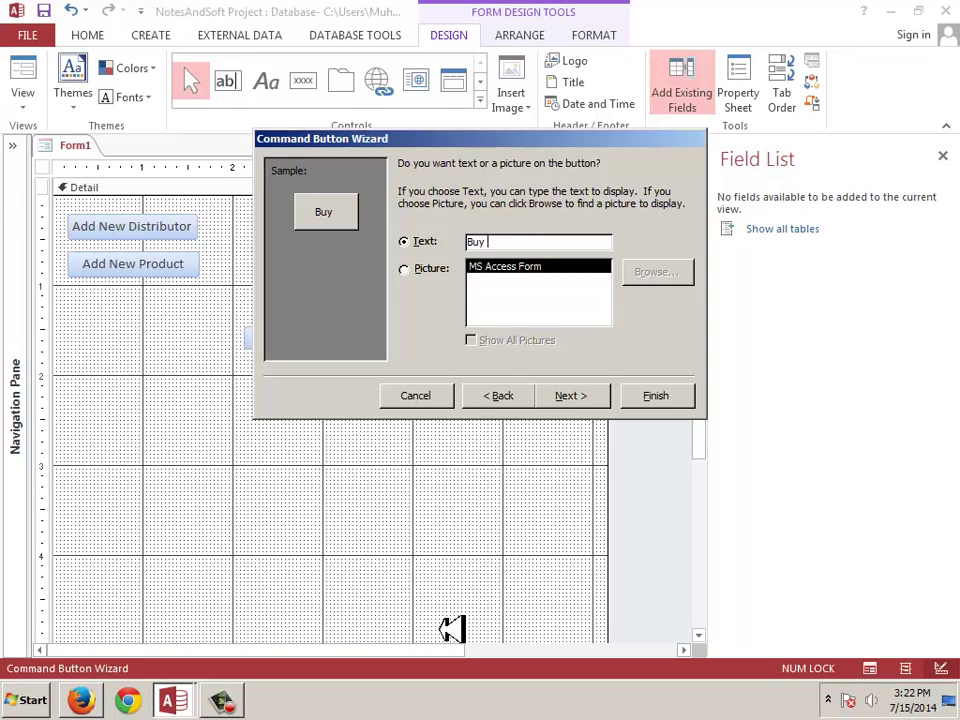
{"action": "key", "text": "Caps_Lock"}
{"action": "type", "text": "G"}
{"action": "key", "text": "Caps_Lock"}
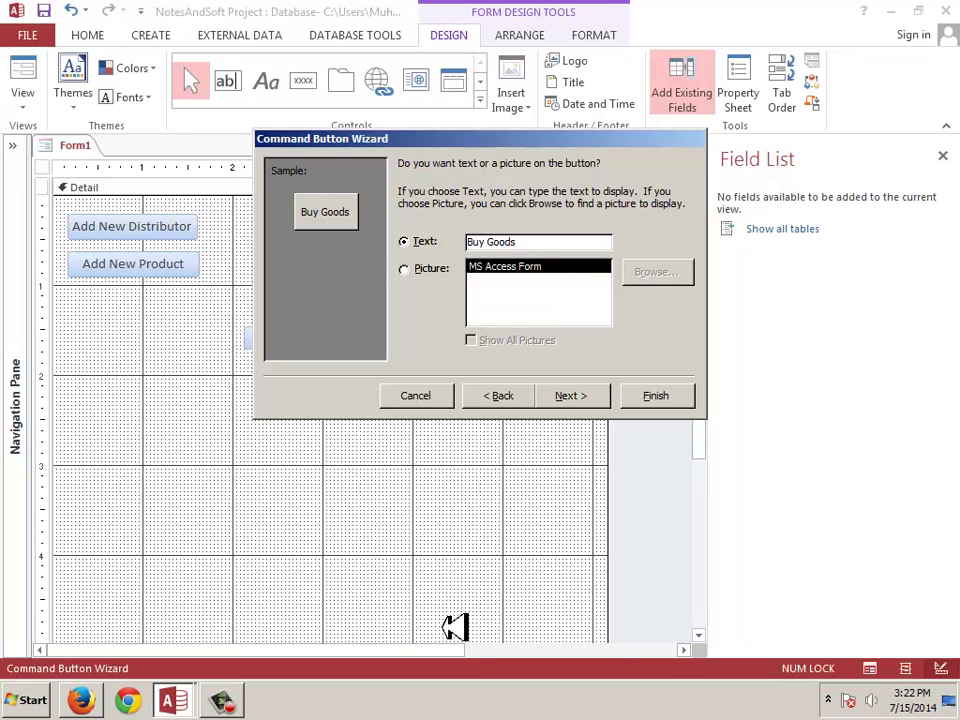
{"action": "left_click", "coordinate": [588, 400]}
{"action": "left_click", "coordinate": [668, 402]}
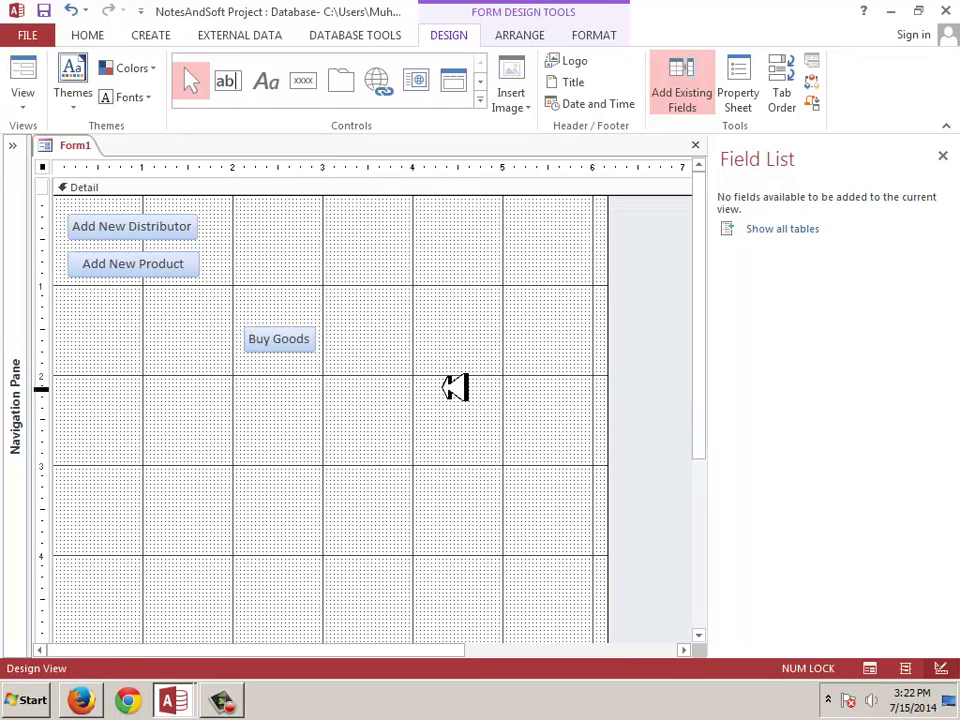
Move the Buy Goods button under Add New Product and widen it to match that button
{"action": "left_click_drag", "start_coordinate": [304, 343], "coordinate": [205, 305]}
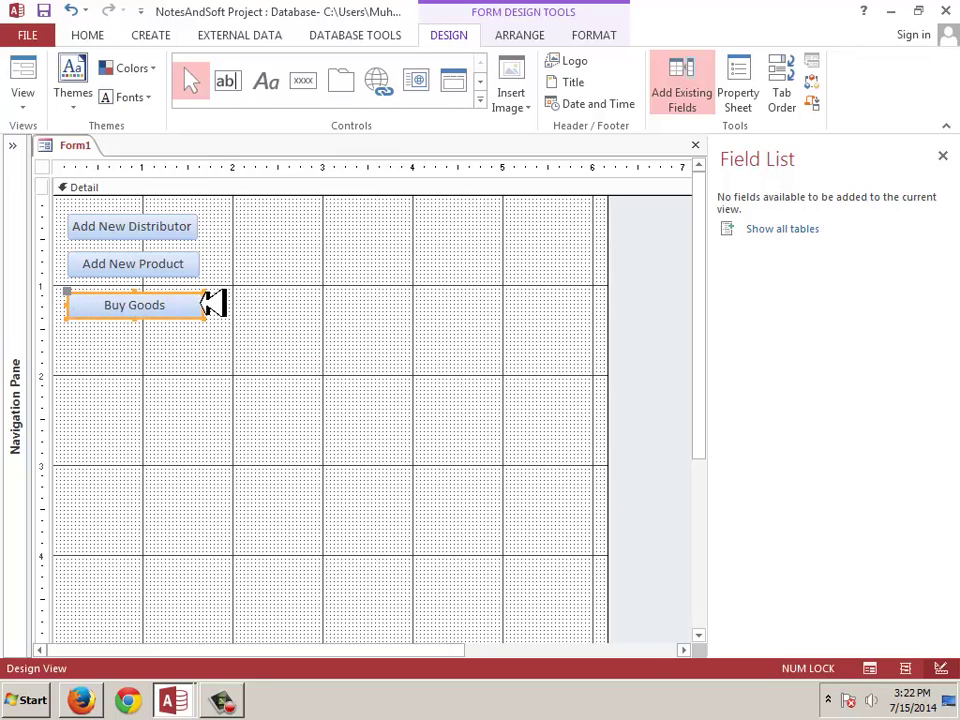
{"action": "left_click", "coordinate": [204, 313]}
{"action": "left_click", "coordinate": [207, 307]}
{"action": "left_click", "coordinate": [251, 309]}
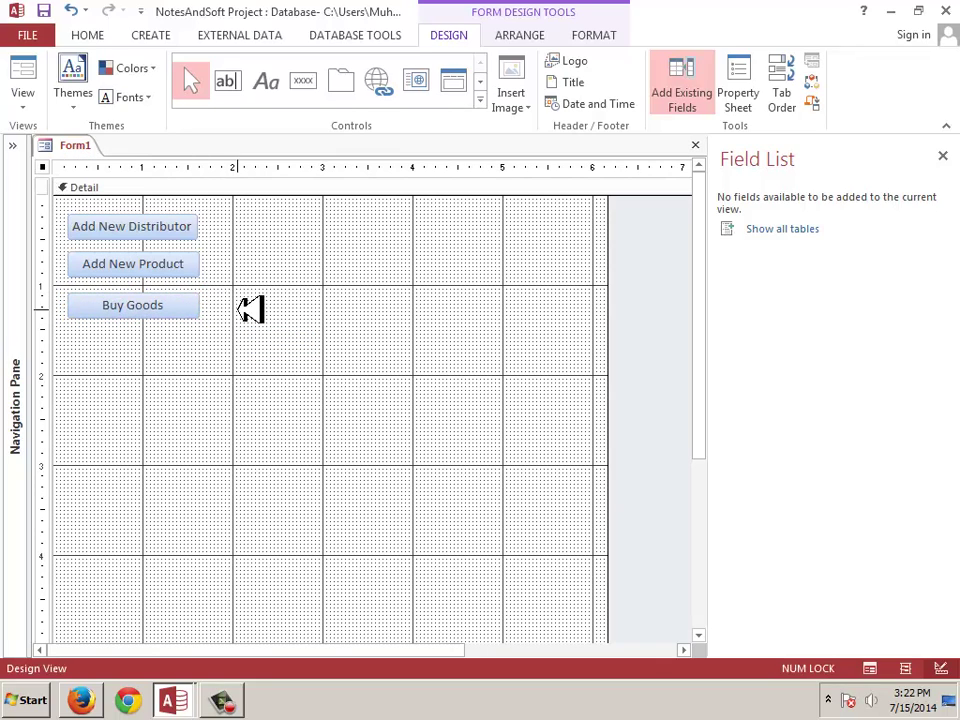
Save the form as Switch Board
{"action": "key", "text": "ctrl+s"}
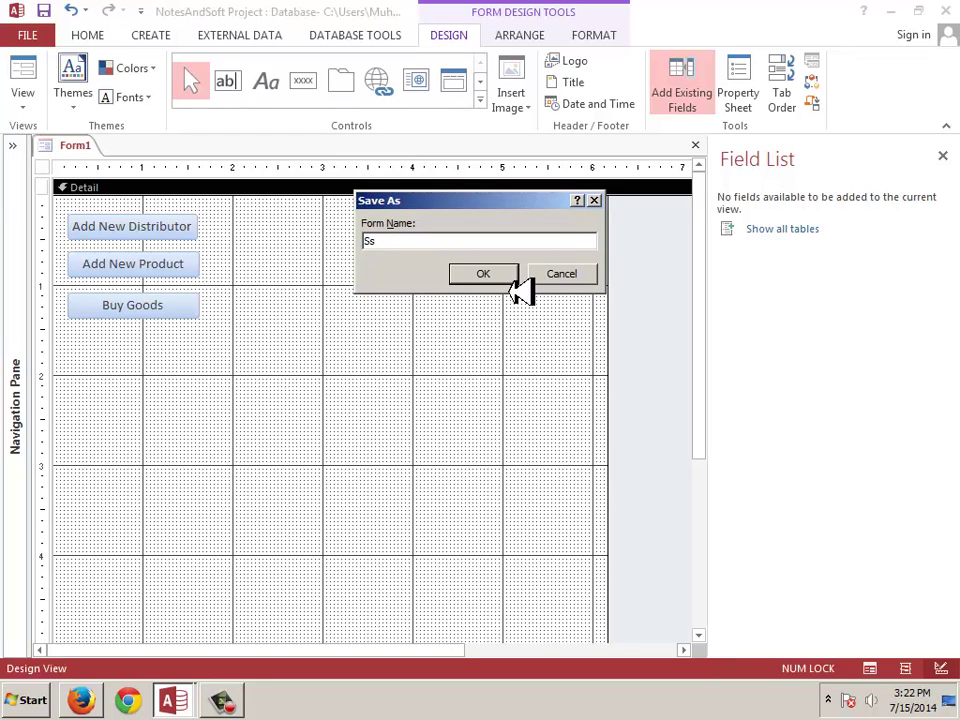
{"action": "type", "text": "Board"}
{"action": "key", "text": "Return"}
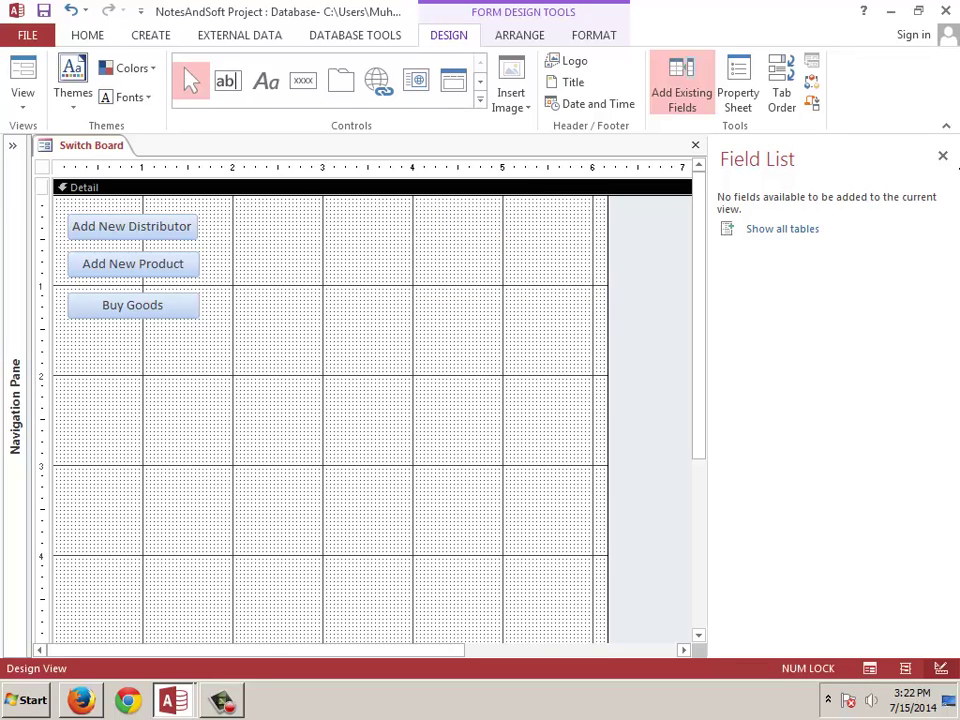
Close the Field List, expand the list of database objects and close the Switch Board form
{"action": "left_click", "coordinate": [942, 155]}
{"action": "left_click", "coordinate": [13, 145]}
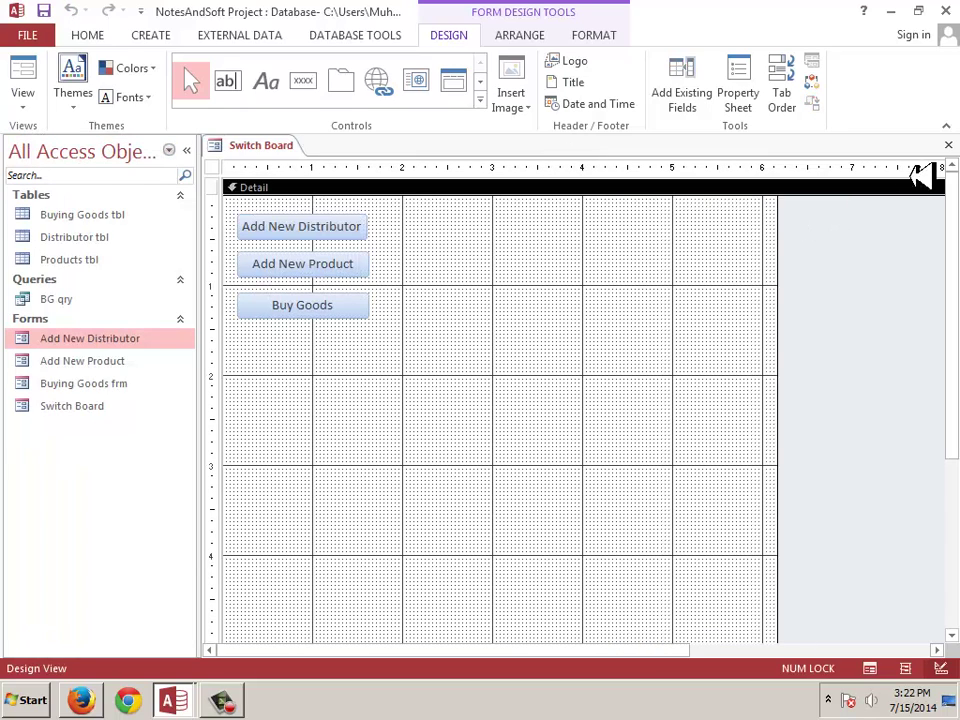
{"action": "left_click", "coordinate": [948, 145]}
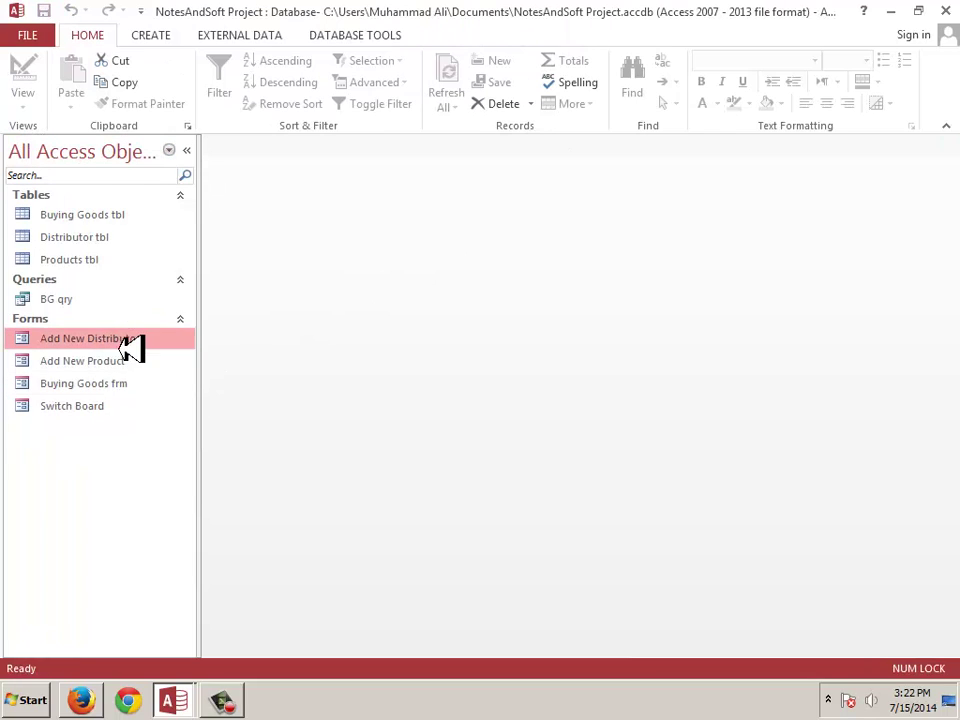
Open the Switch Board form in Form View and try its Add New Distributor button
{"action": "double_click", "coordinate": [117, 403]}
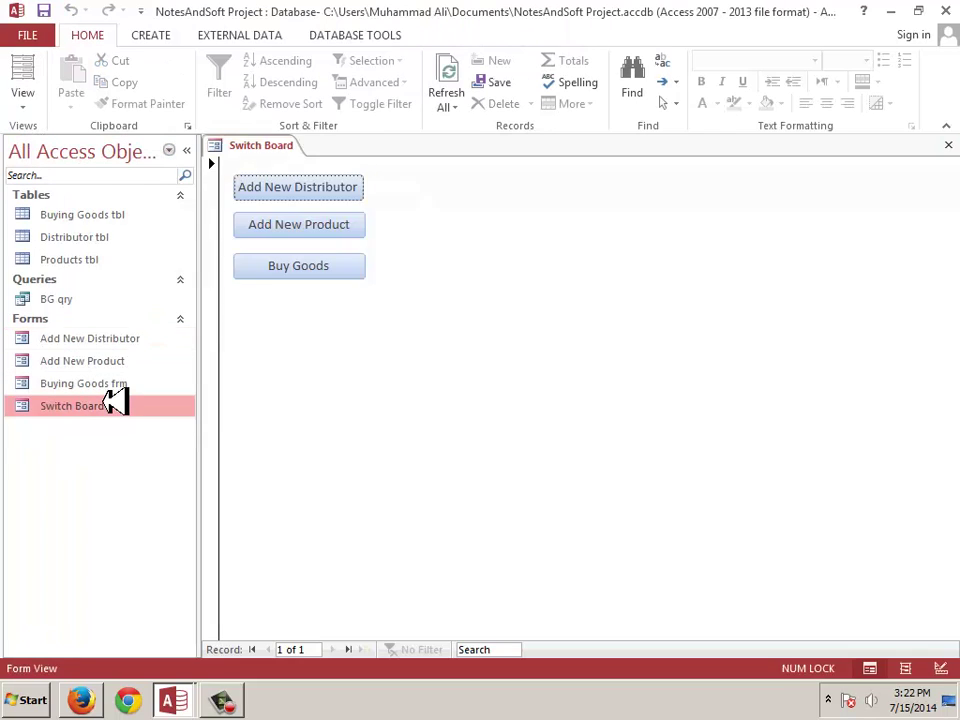
{"action": "left_click", "coordinate": [349, 197]}
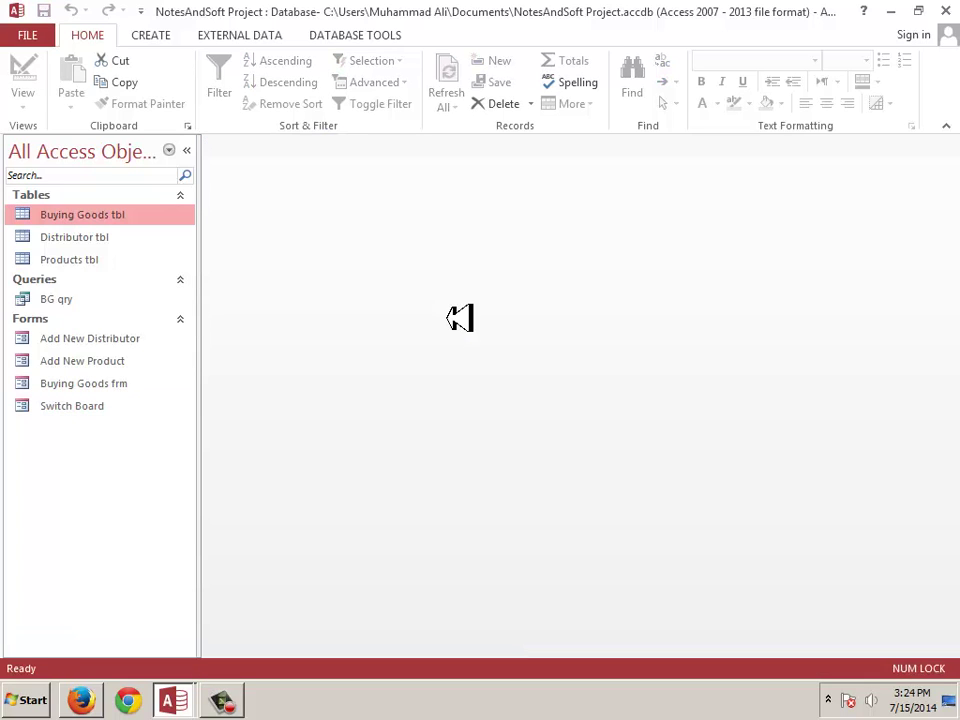
Select the BG qry query among the database objects
{"action": "left_click", "coordinate": [126, 296]}
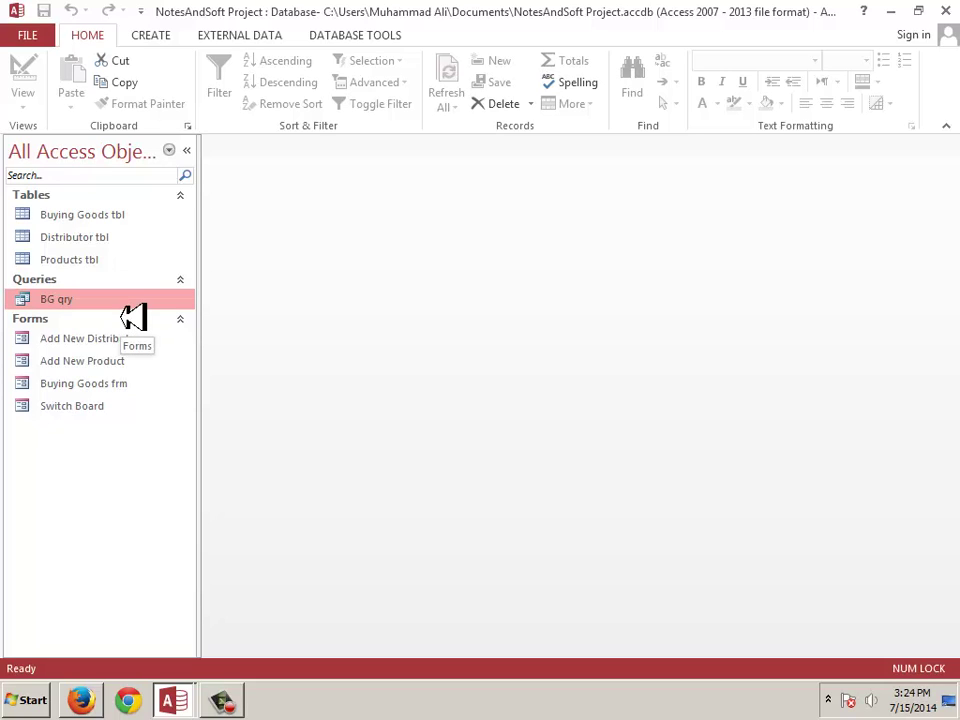